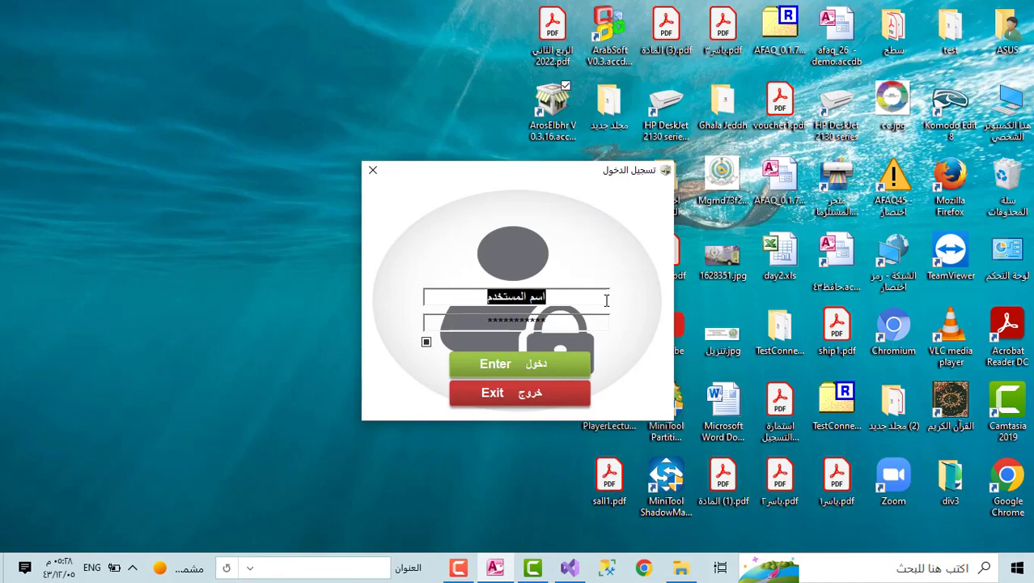
- Log in to the restaurant system by entering the username and the account password
{"action": "type", "text": "1"}
{"action": "key", "text": "Tab"}
{"action": "type", "text": "1"}
{"action": "key", "text": "Return"}
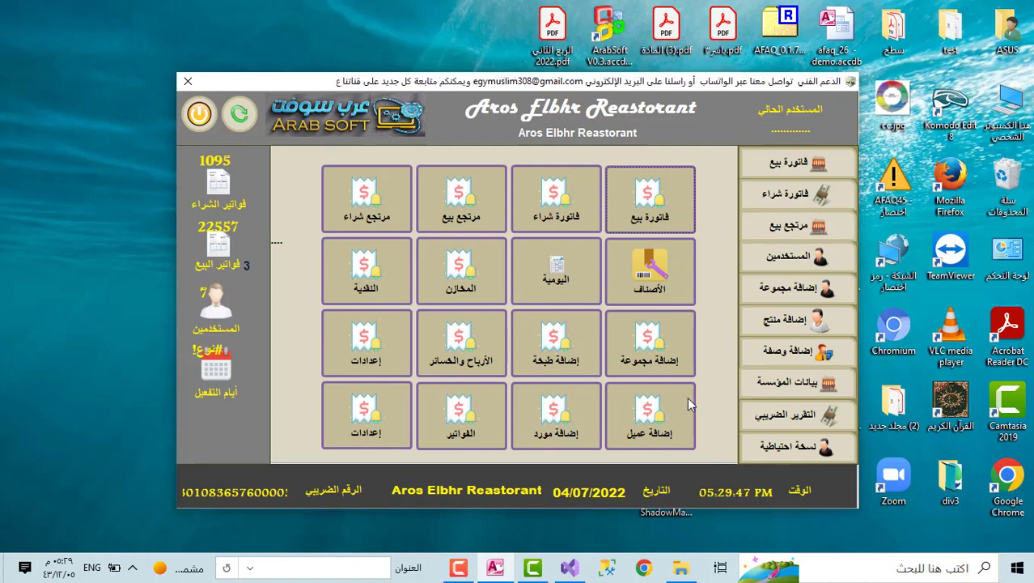
- Open the Add Group form and name the first group الأسماك البحرية
{"action": "left_click", "coordinate": [652, 337]}
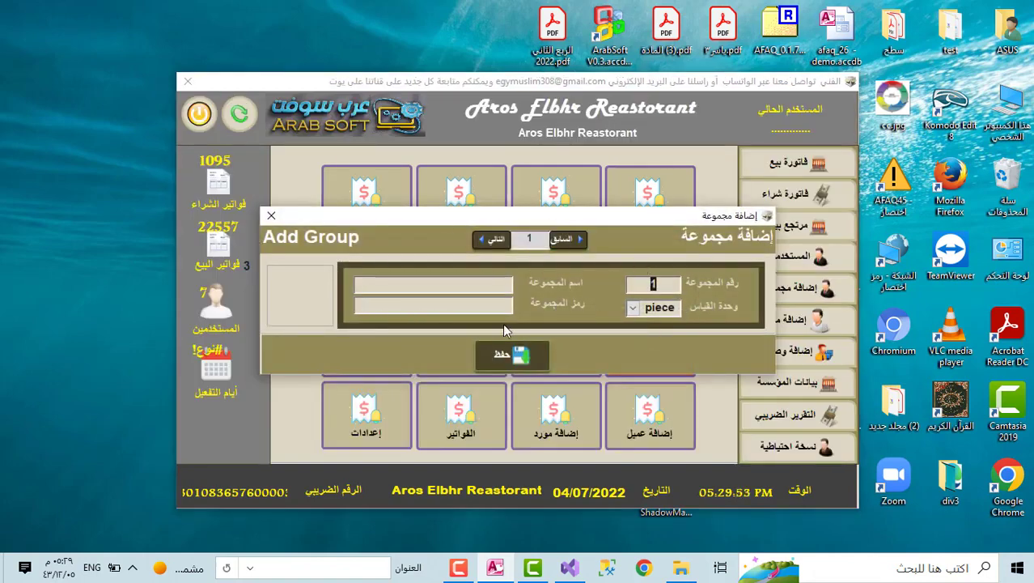
{"action": "left_click", "coordinate": [458, 289]}
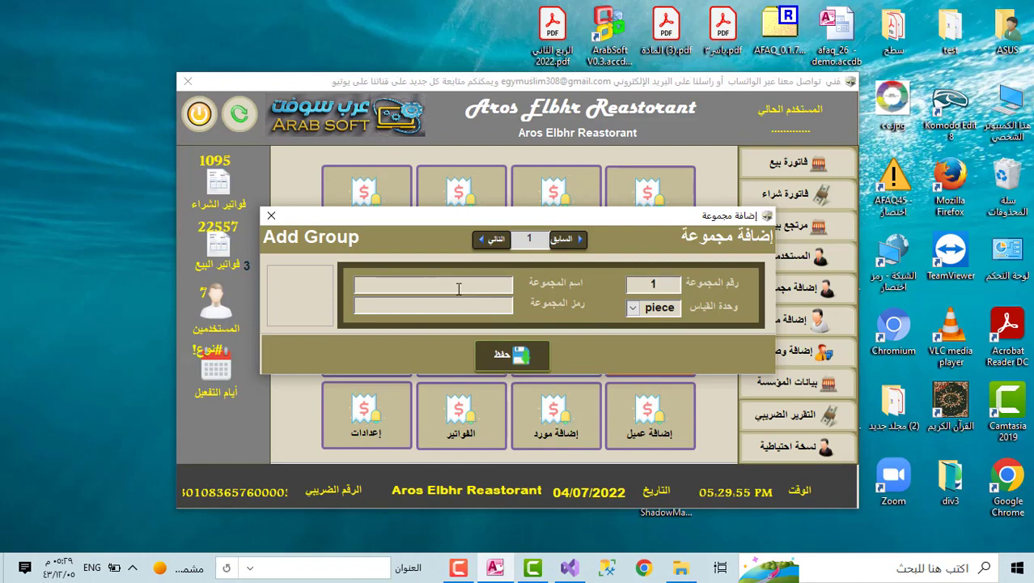
{"action": "type", "text": "hgl"}
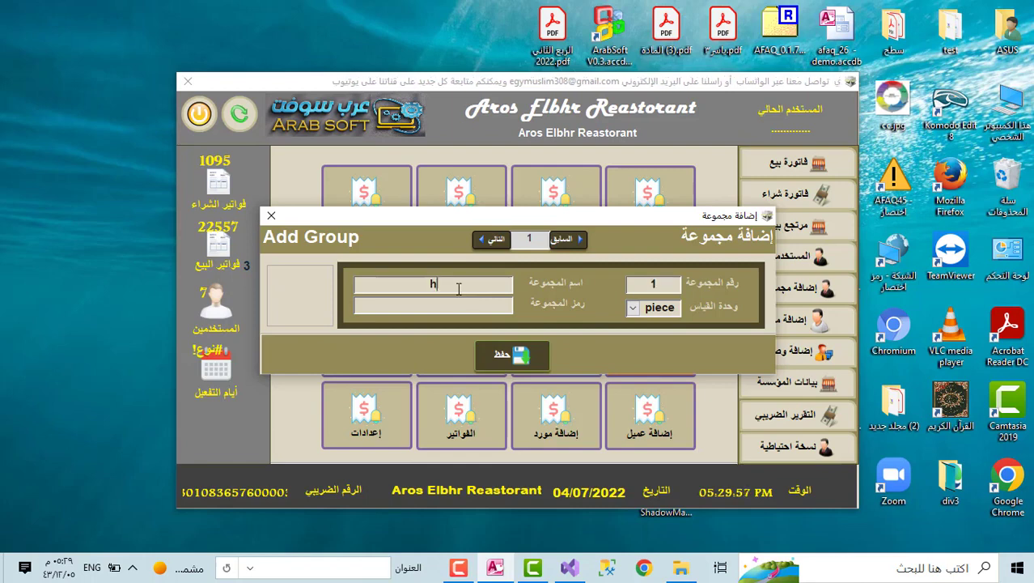
{"action": "key", "text": "BackSpace"}
{"action": "key", "text": "BackSpace"}
{"action": "key", "text": "BackSpace"}
{"action": "key", "text": "alt+shift"}
{"action": "type", "text": "ال"}
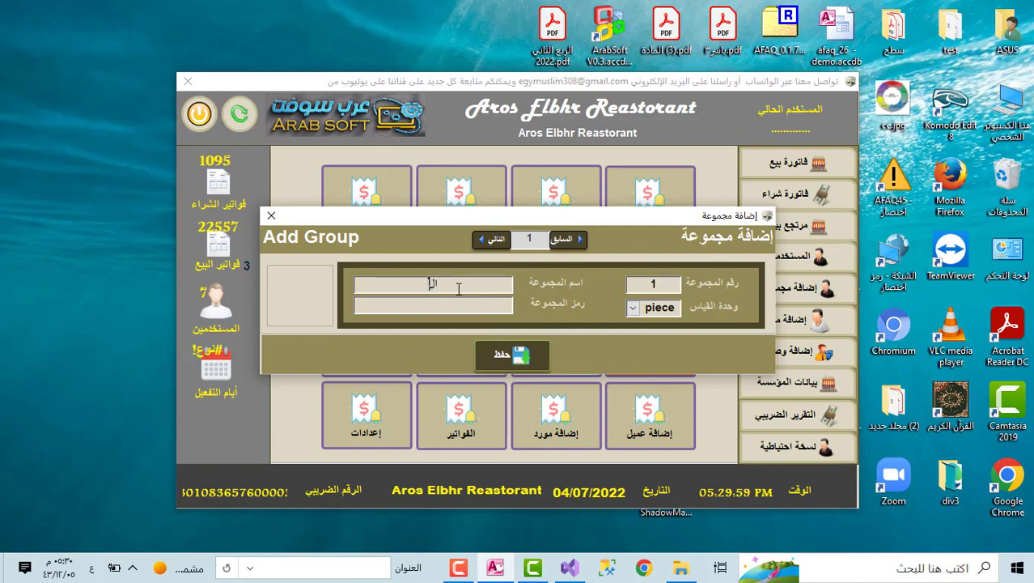
{"action": "type", "text": "اسم"}
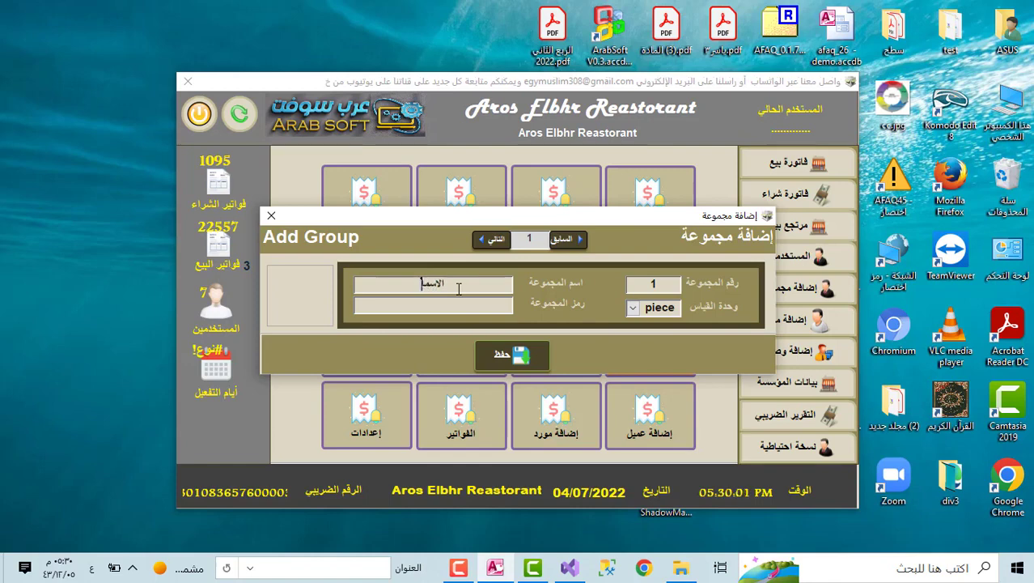
{"action": "type", "text": "اك"}
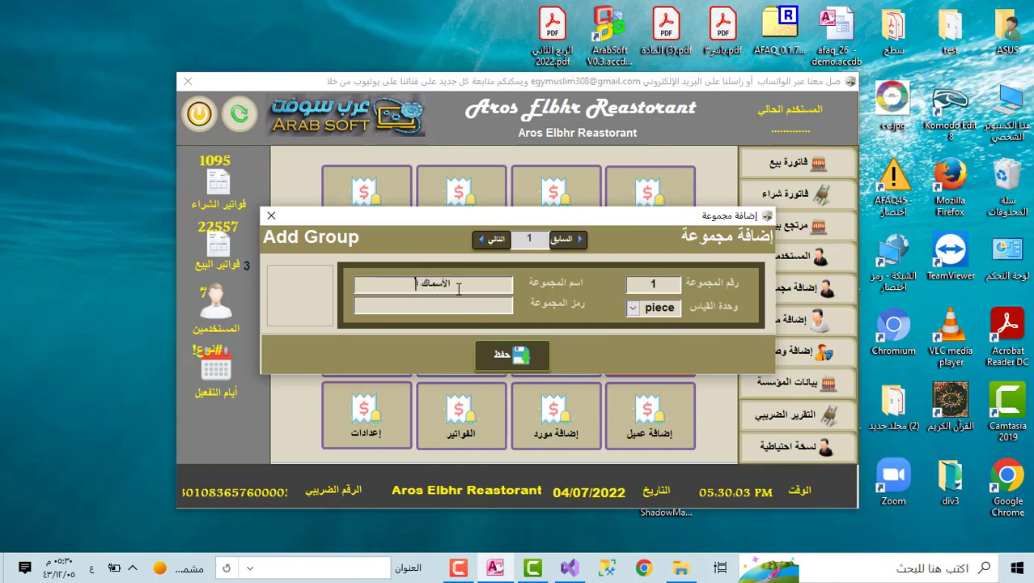
{"action": "type", "text": " البحرية"}
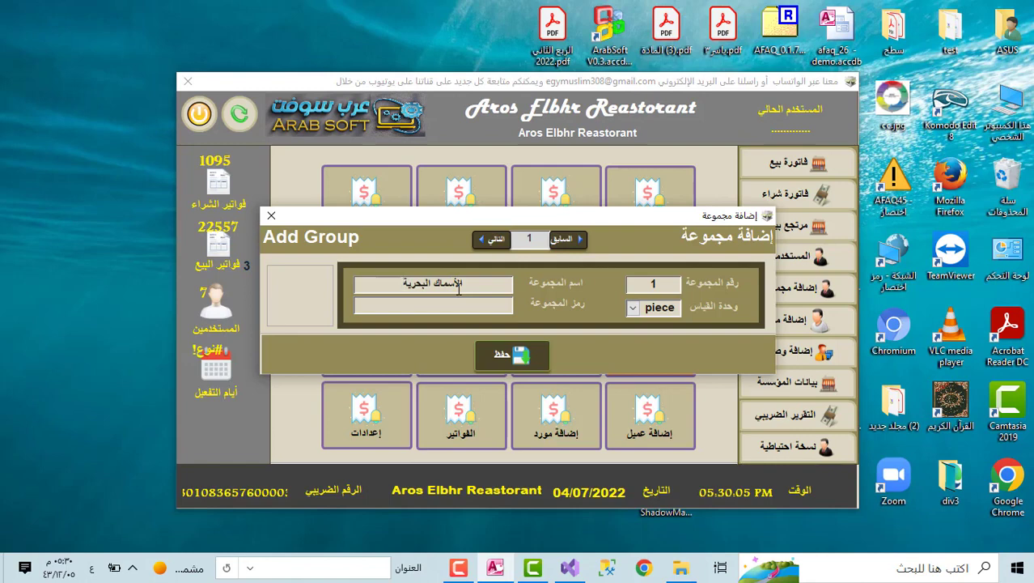
- Set the group's unit of measure to Kg and its group code to A
{"action": "left_click", "coordinate": [632, 308]}
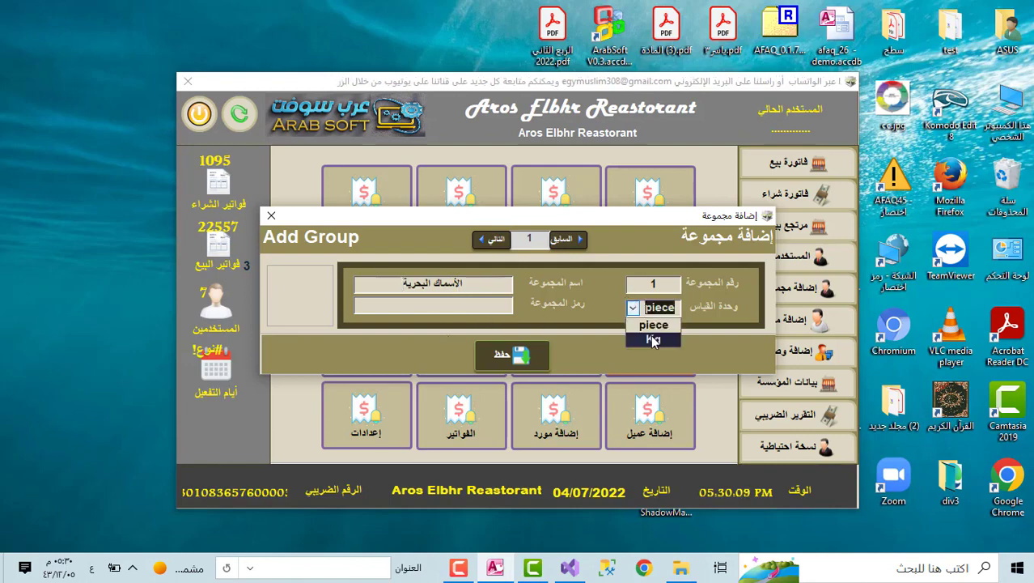
{"action": "left_click", "coordinate": [656, 339]}
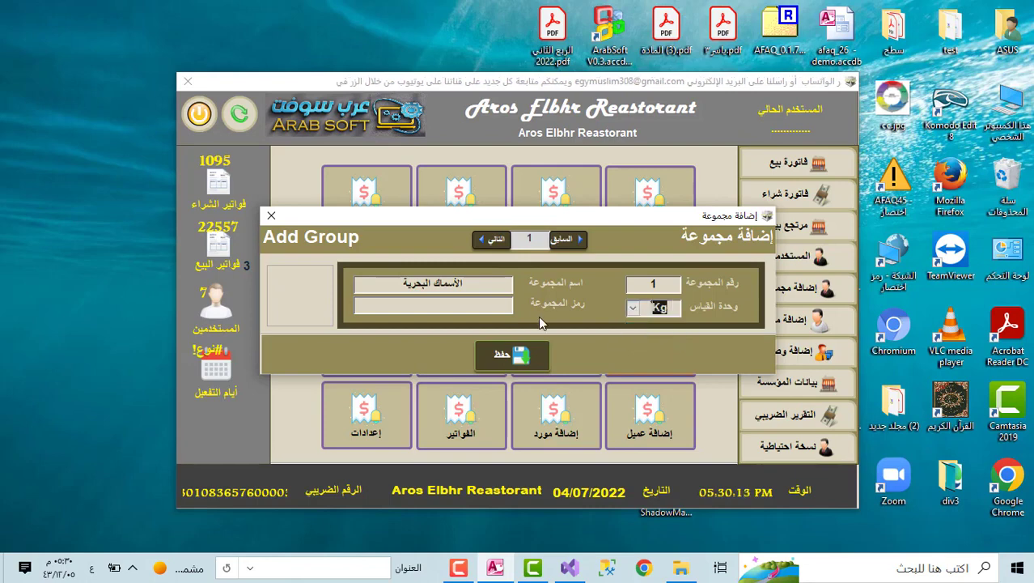
{"action": "left_click", "coordinate": [464, 318]}
{"action": "left_click", "coordinate": [457, 308]}
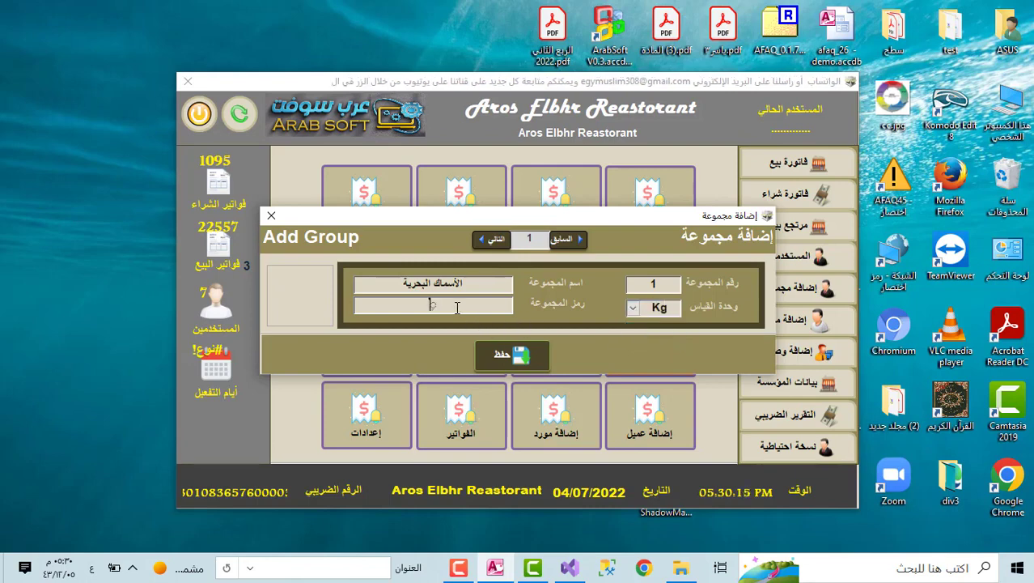
{"action": "key", "text": "alt+shift"}
{"action": "type", "text": "A"}
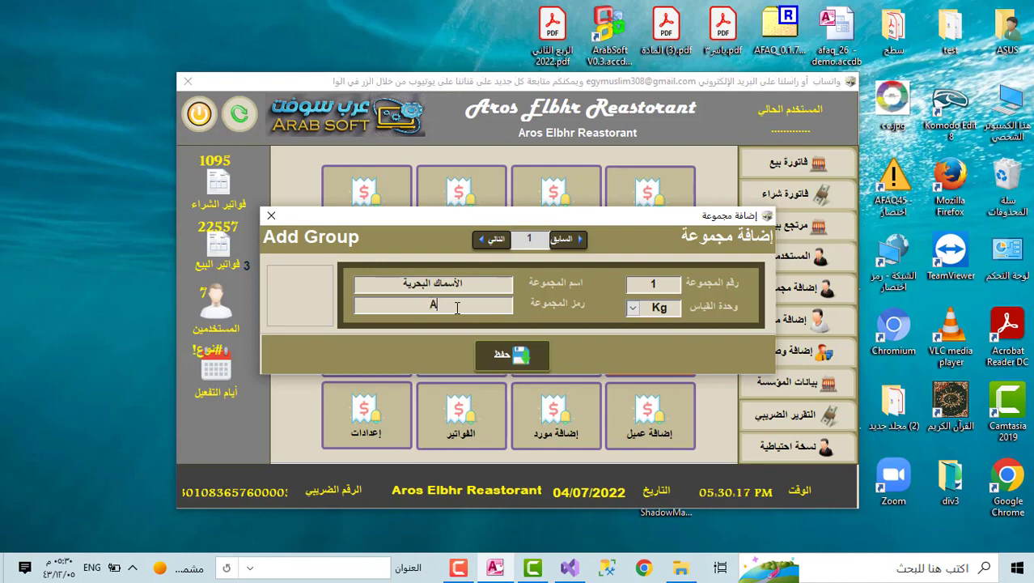
- Open the attachments dialog for the group's empty picture box
{"action": "left_click", "coordinate": [302, 291]}
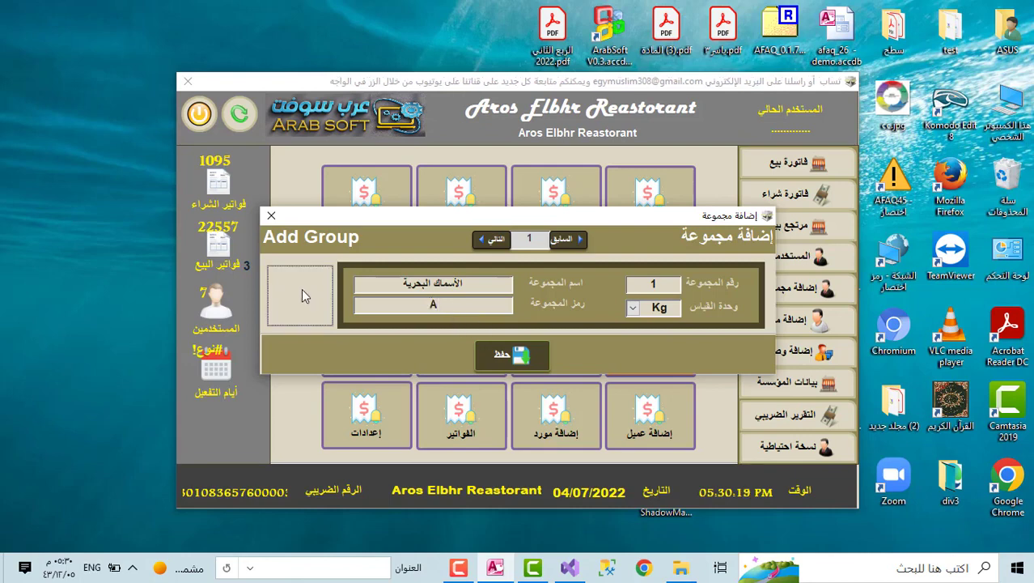
{"action": "double_click", "coordinate": [301, 288]}
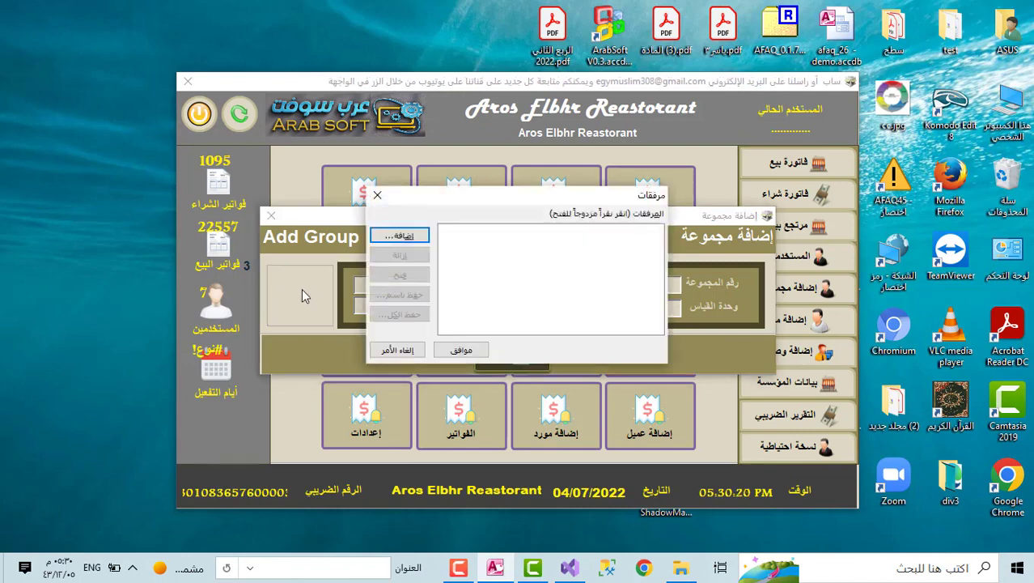
{"action": "left_click", "coordinate": [400, 236]}
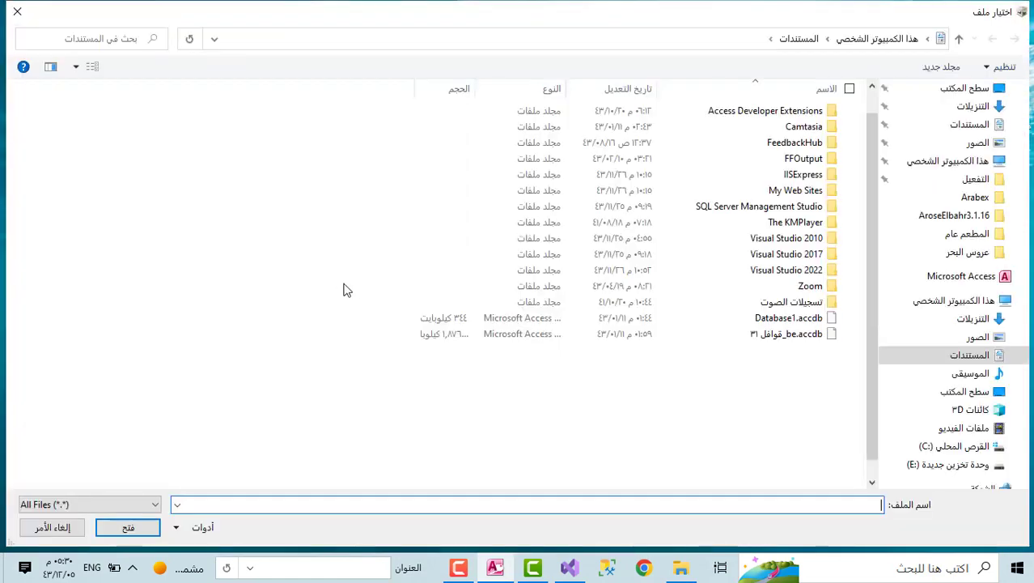
{"action": "scroll", "coordinate": [979, 145], "scroll_direction": "up", "scroll_amount": 1}
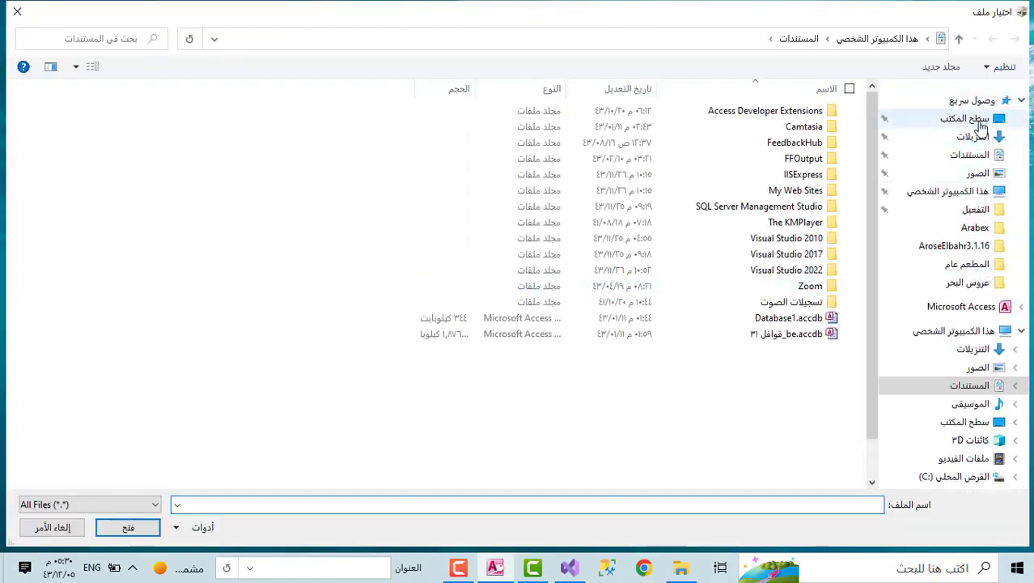
{"action": "left_click", "coordinate": [979, 119]}
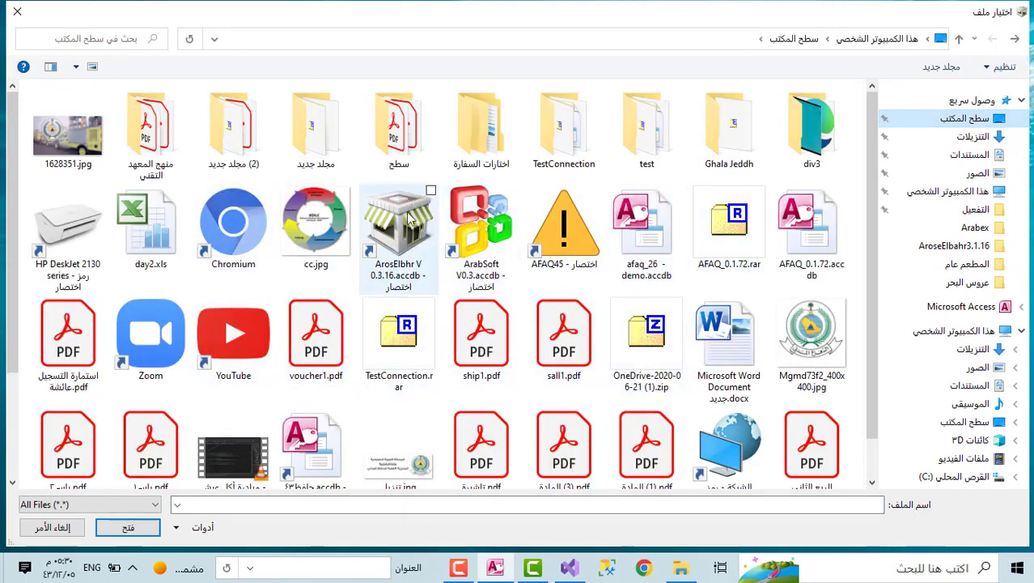
{"action": "scroll", "coordinate": [381, 307], "scroll_direction": "down", "scroll_amount": 2}
{"action": "left_click", "coordinate": [17, 11]}
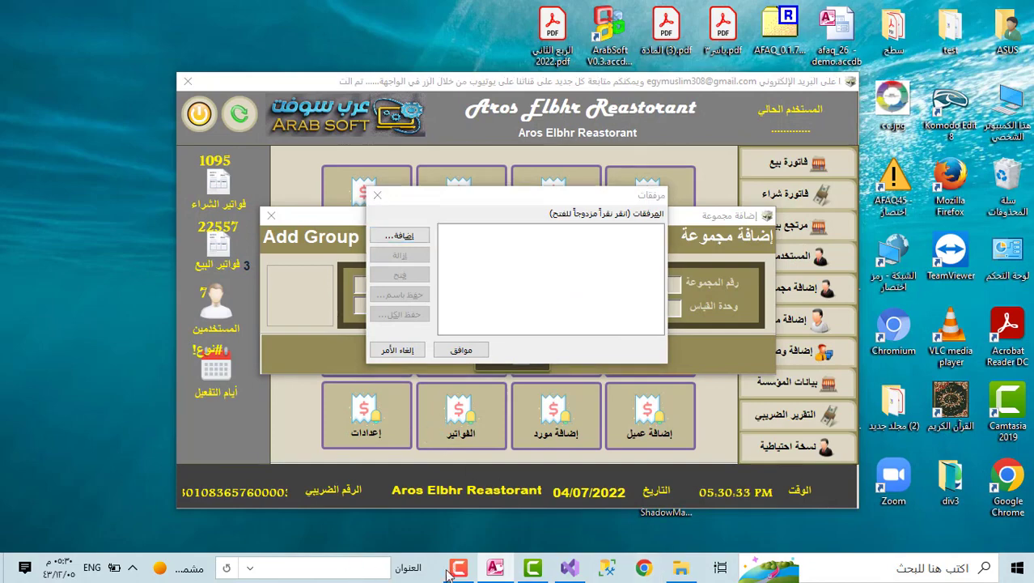
{"action": "left_click", "coordinate": [644, 567]}
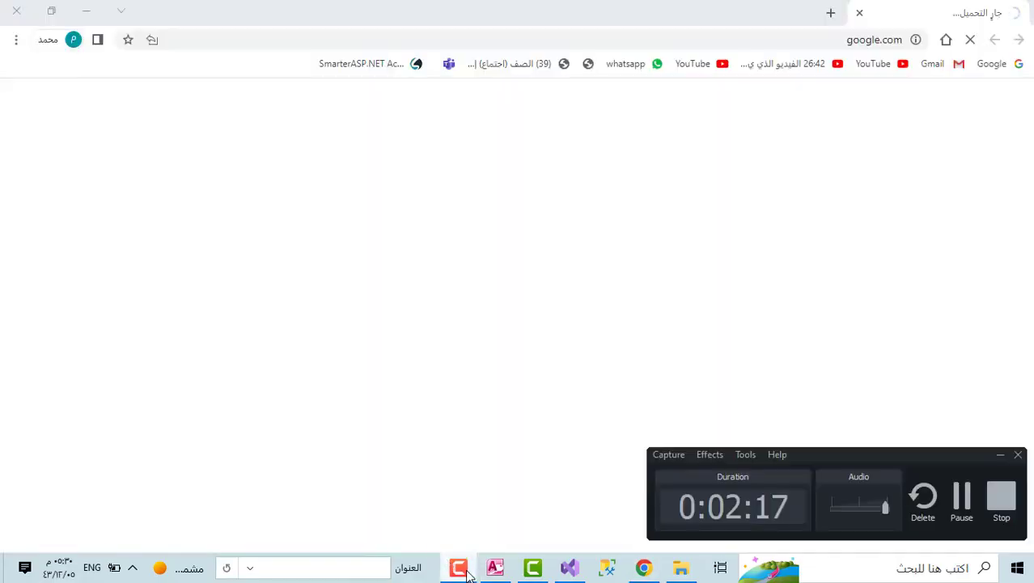
{"action": "left_click", "coordinate": [961, 502]}
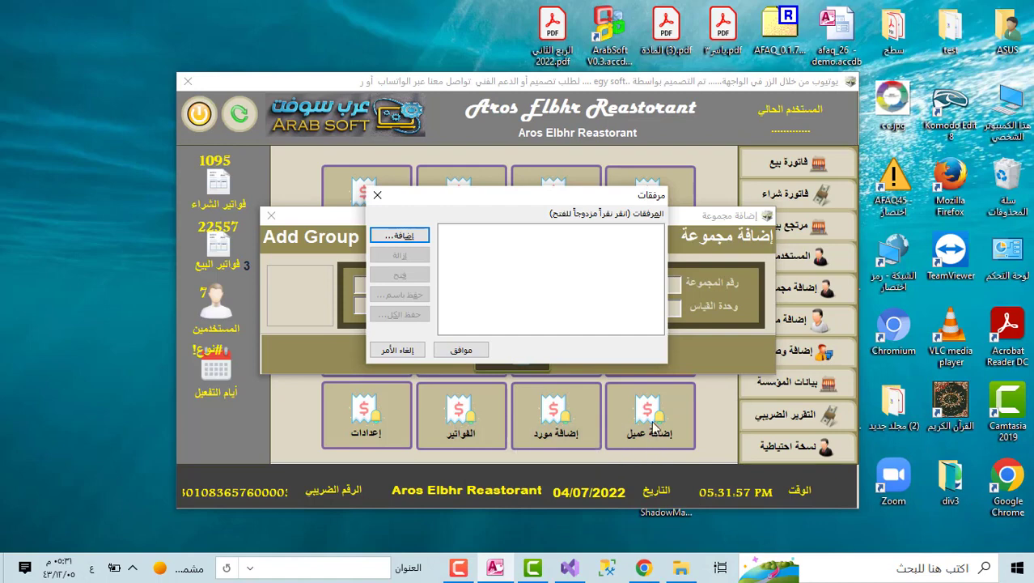
{"action": "left_click", "coordinate": [472, 573]}
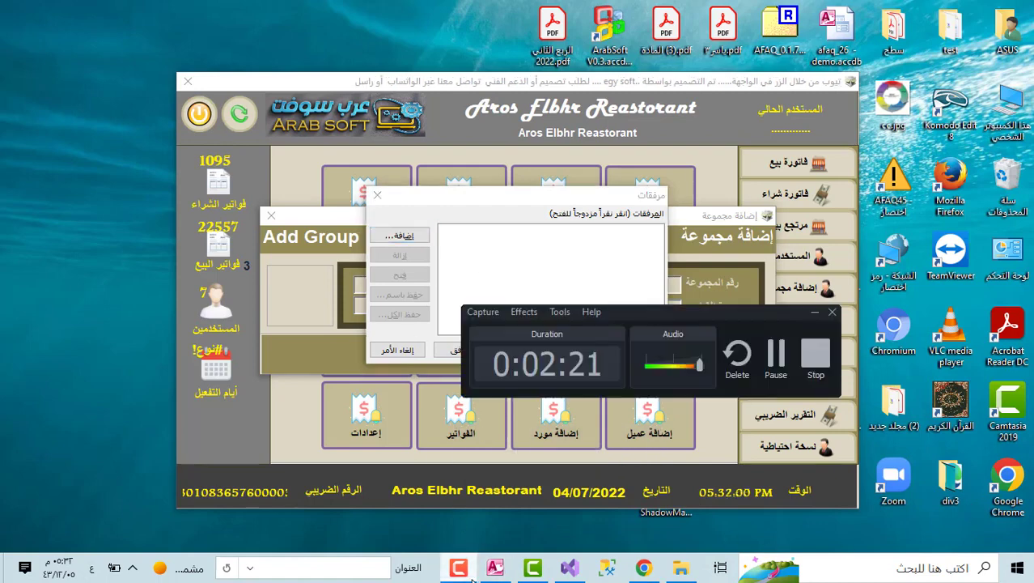
{"action": "left_click", "coordinate": [815, 312]}
- Attach collection-funny-cartoon-fish-pictures.png from the desktop as the picture of the الأسماك البحرية group
{"action": "left_click", "coordinate": [415, 235]}
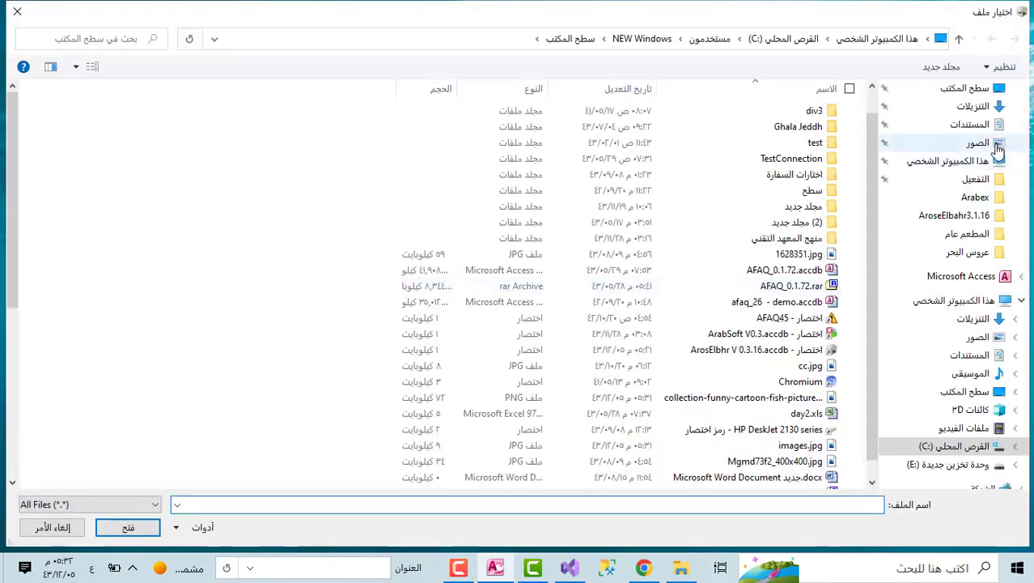
{"action": "left_click", "coordinate": [972, 120]}
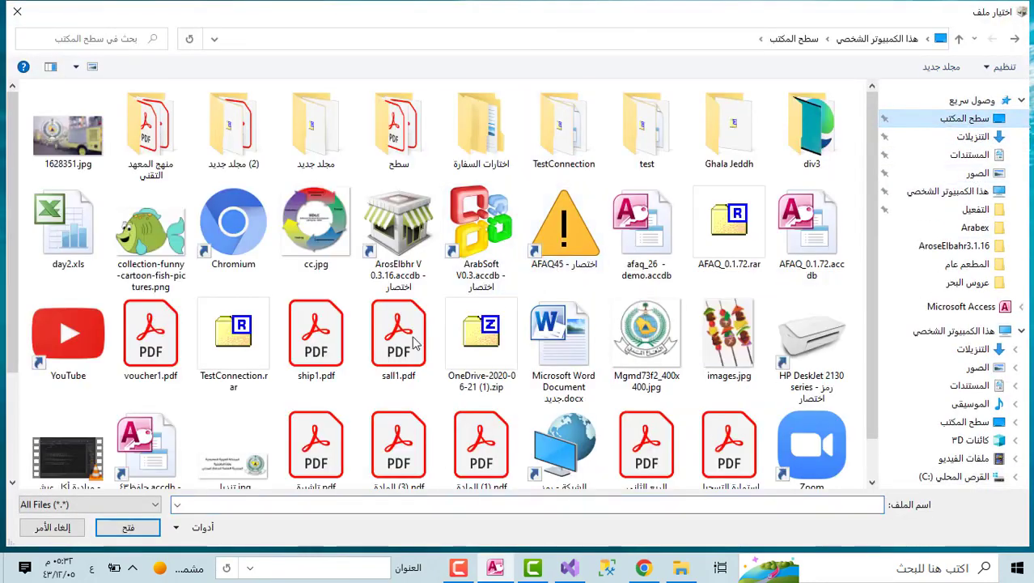
{"action": "left_click", "coordinate": [149, 239]}
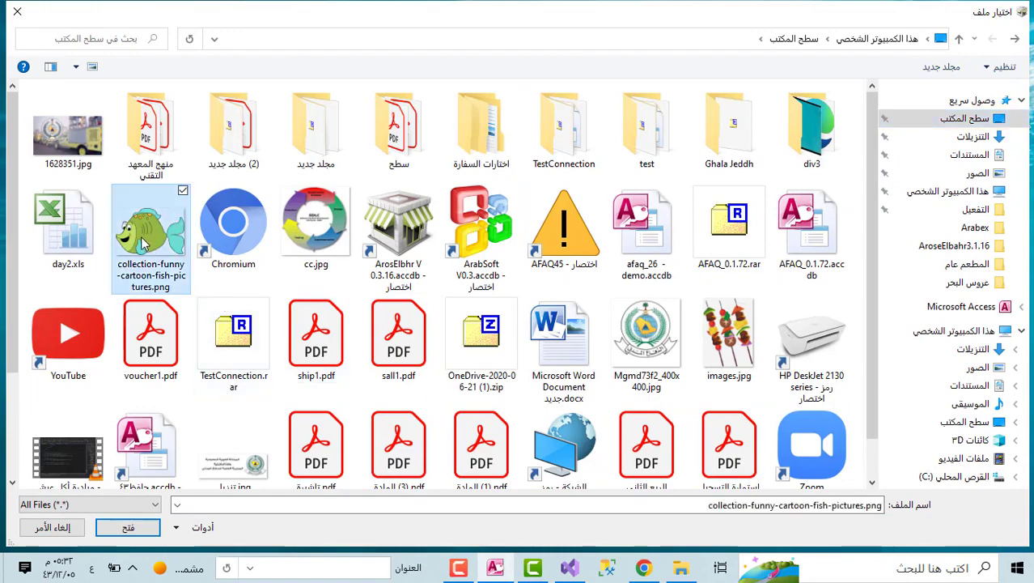
{"action": "left_click", "coordinate": [128, 527]}
{"action": "left_click", "coordinate": [468, 350]}
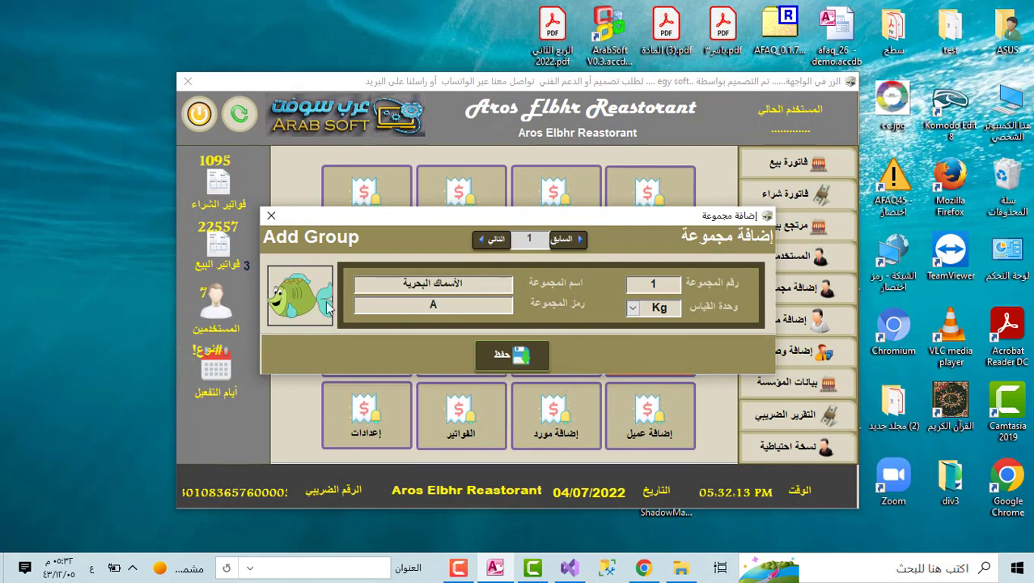
- Go to the next group record, name the group المشويات and give it the code B
{"action": "left_click", "coordinate": [497, 243]}
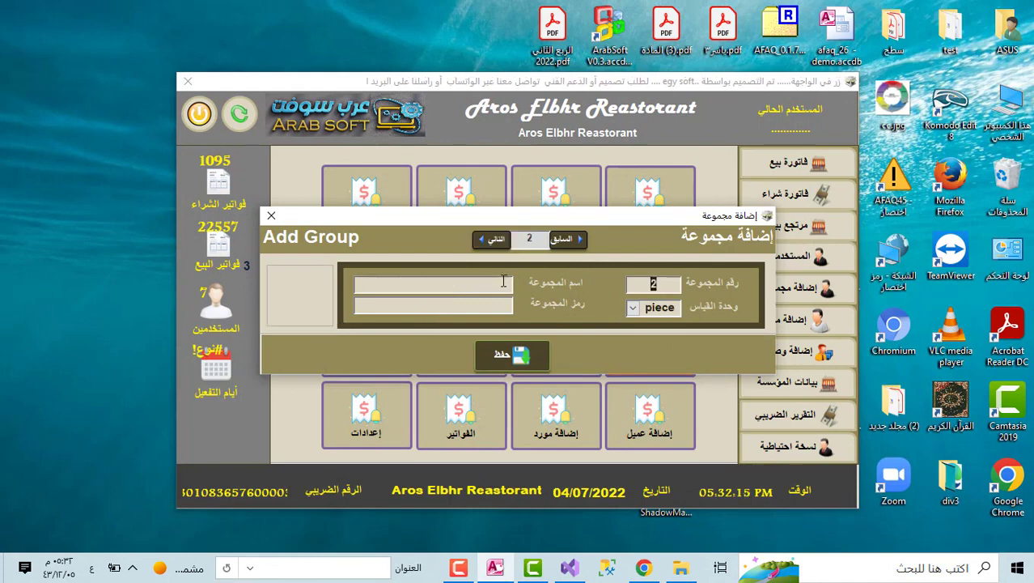
{"action": "type", "text": "الم"}
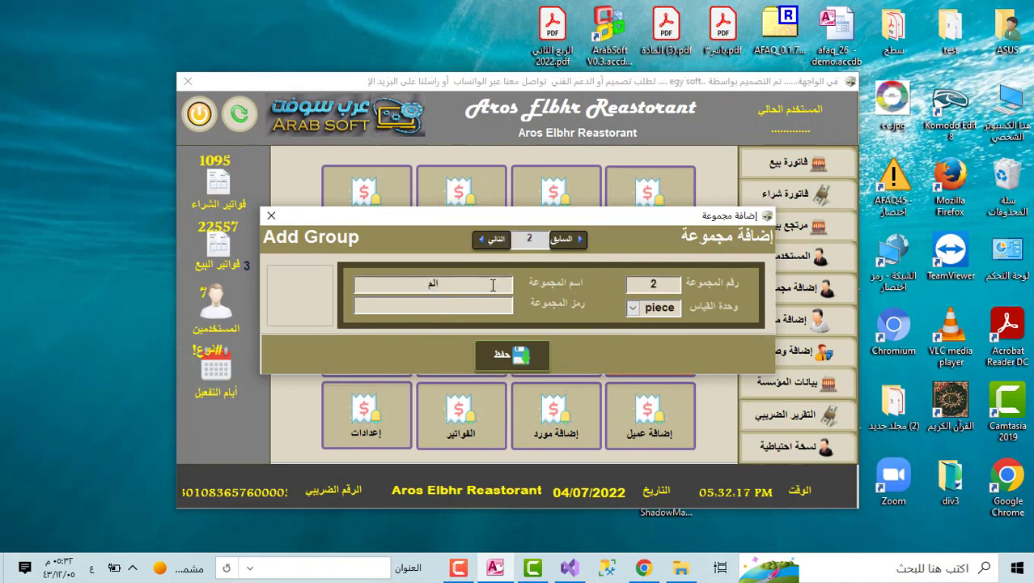
{"action": "type", "text": "شويات"}
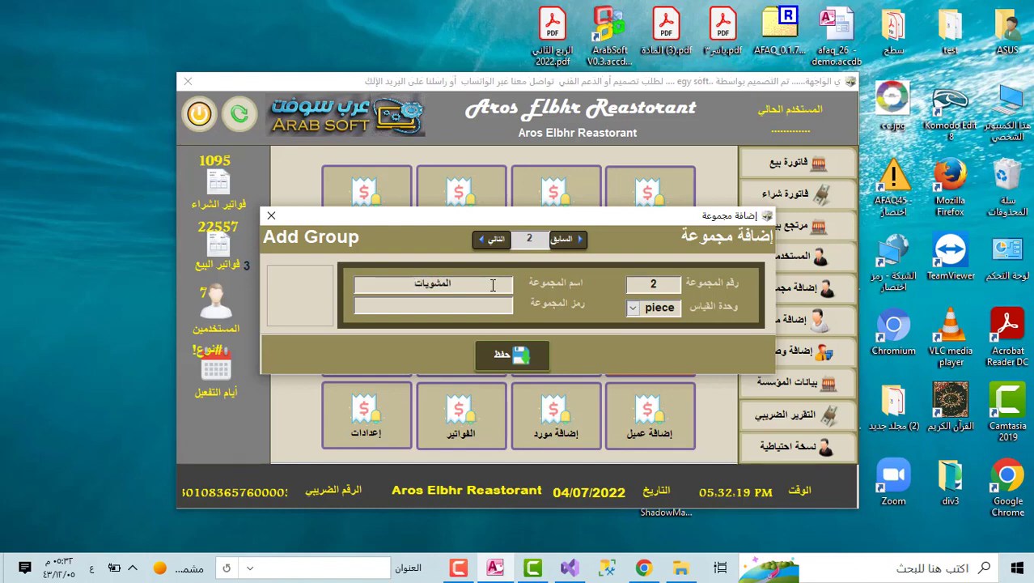
{"action": "left_click", "coordinate": [476, 305]}
{"action": "type", "text": "أ"}
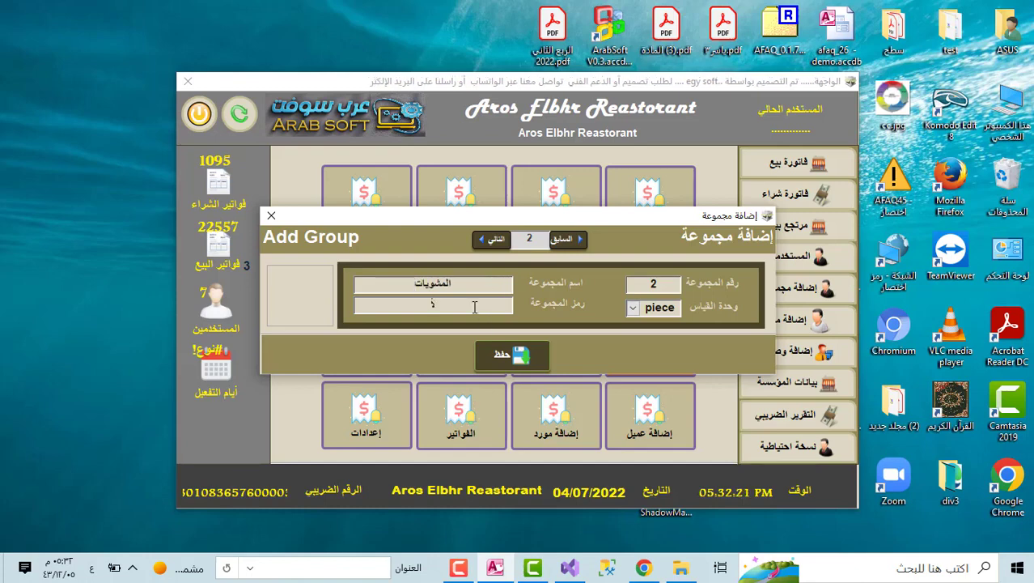
{"action": "key", "text": "BackSpace"}
{"action": "key", "text": "alt+shift"}
{"action": "type", "text": "B"}
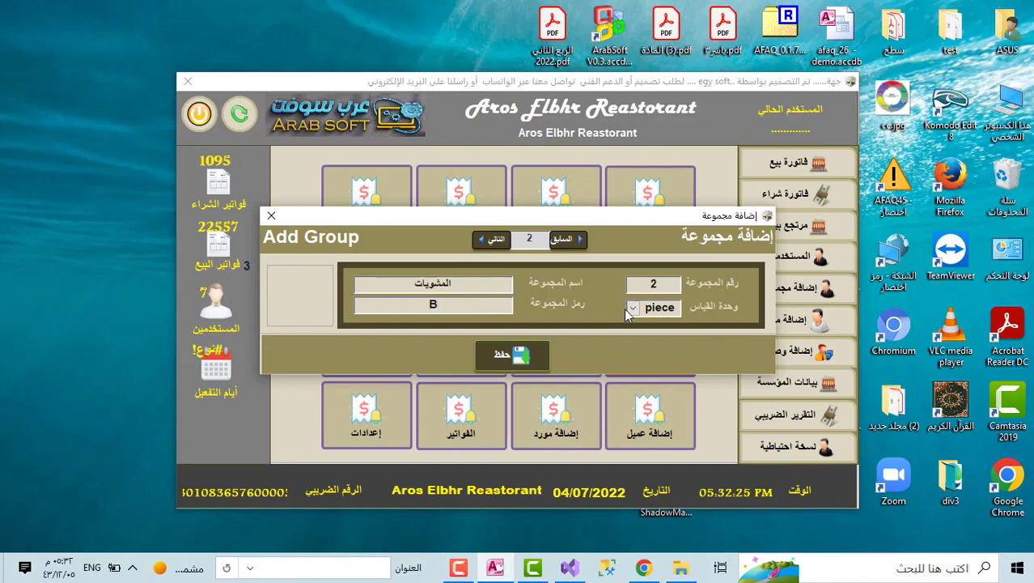
- Attach images.jpg from the desktop as the picture of the المشويات group
{"action": "double_click", "coordinate": [304, 298]}
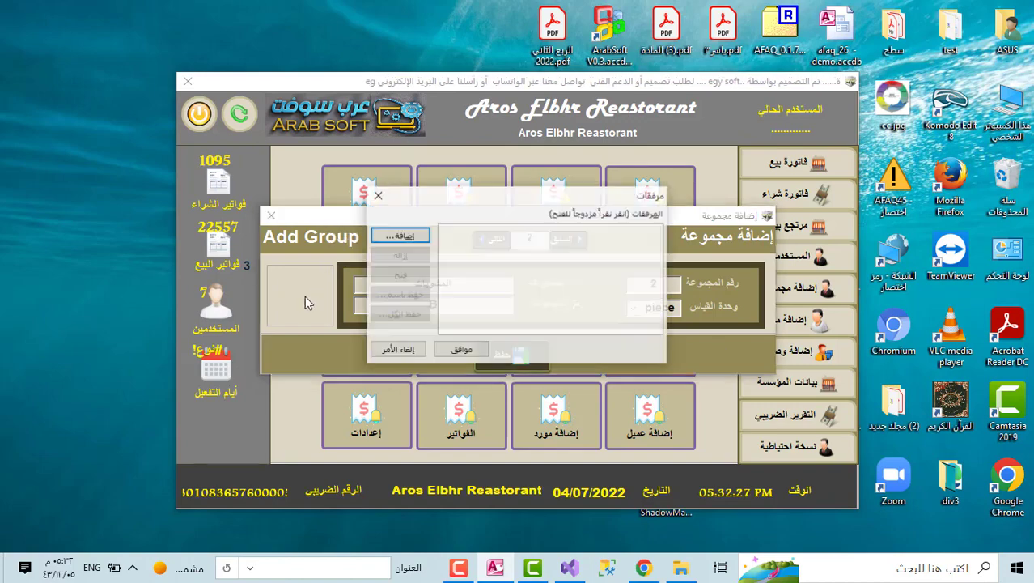
{"action": "left_click", "coordinate": [399, 238]}
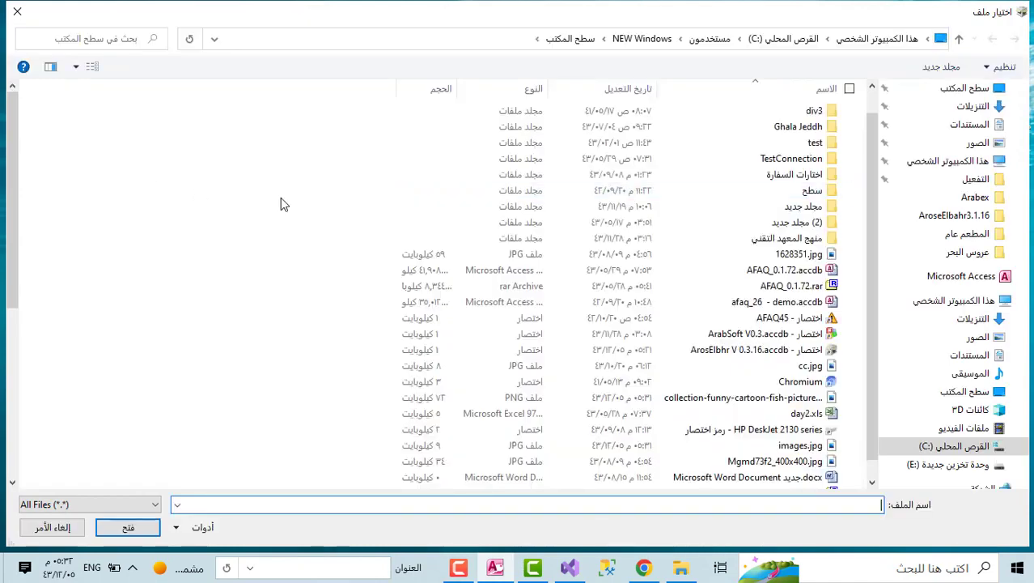
{"action": "left_click", "coordinate": [965, 121]}
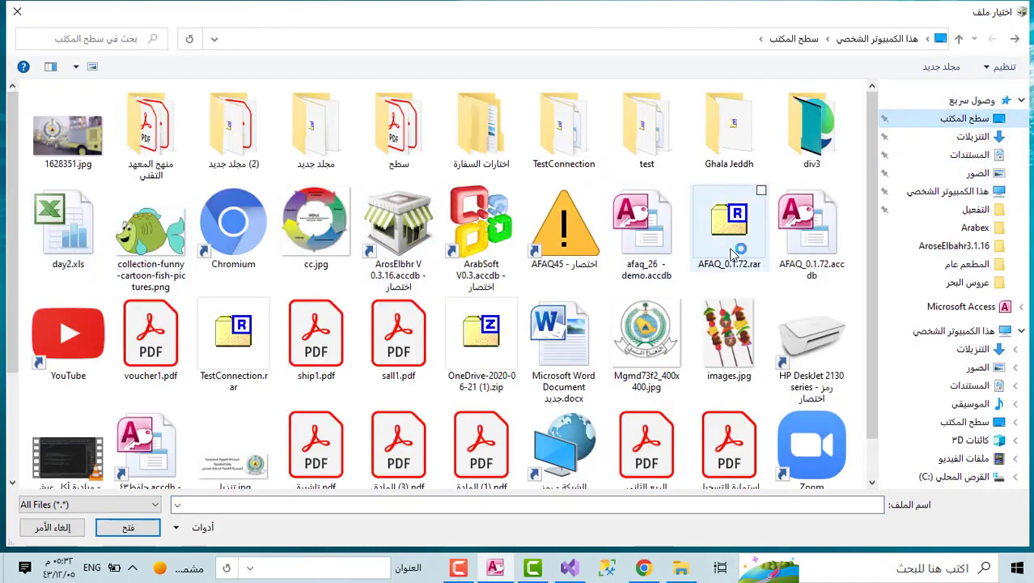
{"action": "left_click", "coordinate": [729, 336]}
{"action": "left_click", "coordinate": [128, 526]}
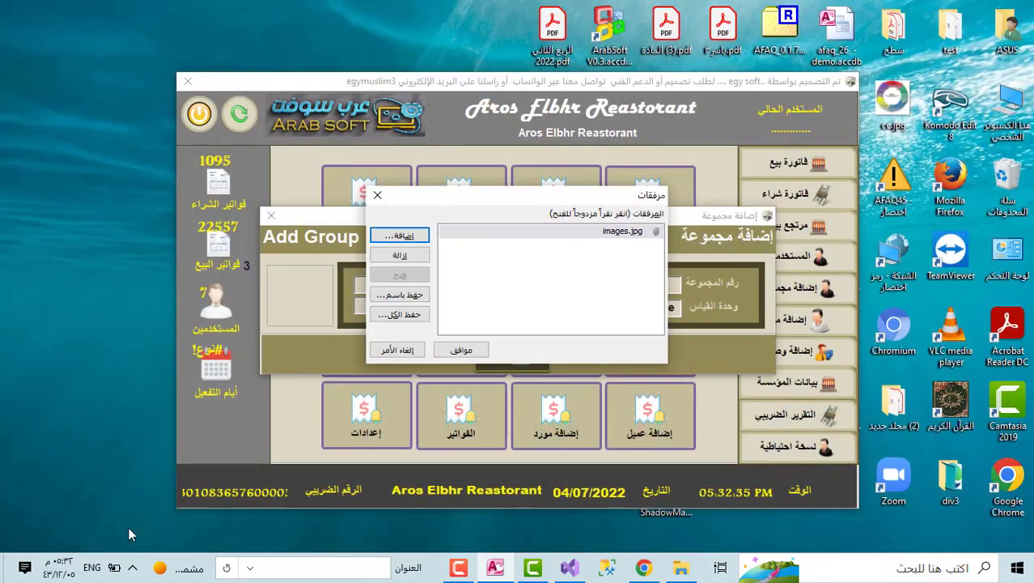
{"action": "left_click", "coordinate": [461, 349]}
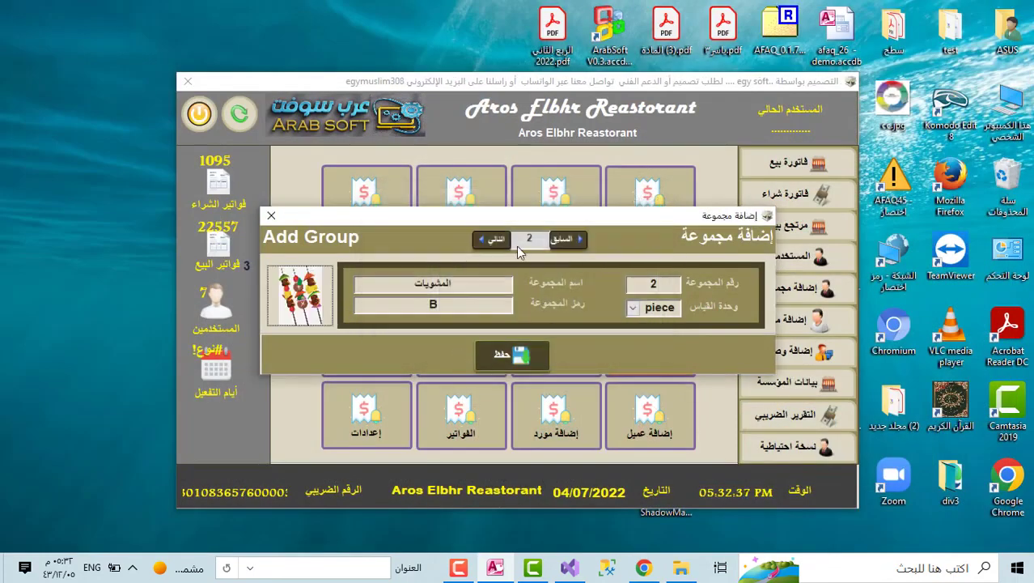
- Go to the next group record, name the group المشروبات and give it the code C
{"action": "left_click", "coordinate": [494, 239]}
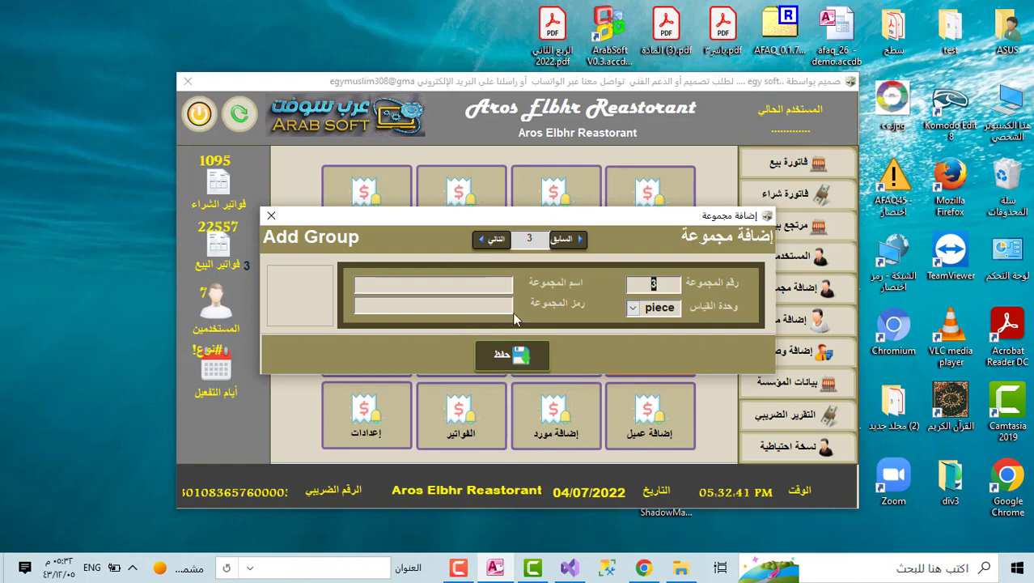
{"action": "left_click", "coordinate": [475, 285]}
{"action": "type", "text": "hgj"}
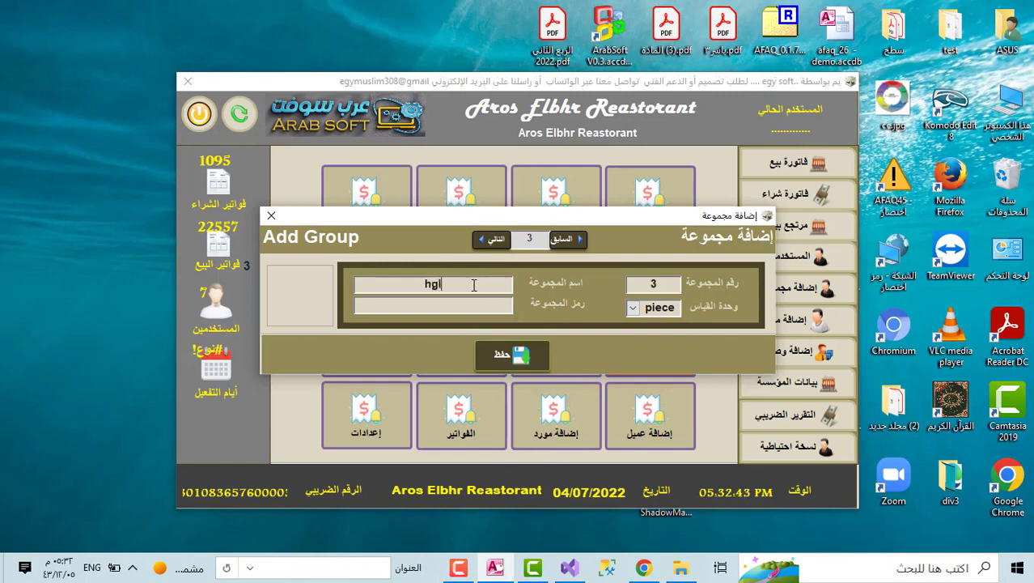
{"action": "key", "text": "BackSpace"}
{"action": "key", "text": "BackSpace"}
{"action": "key", "text": "BackSpace"}
{"action": "key", "text": "alt+shift"}
{"action": "type", "text": "ال"}
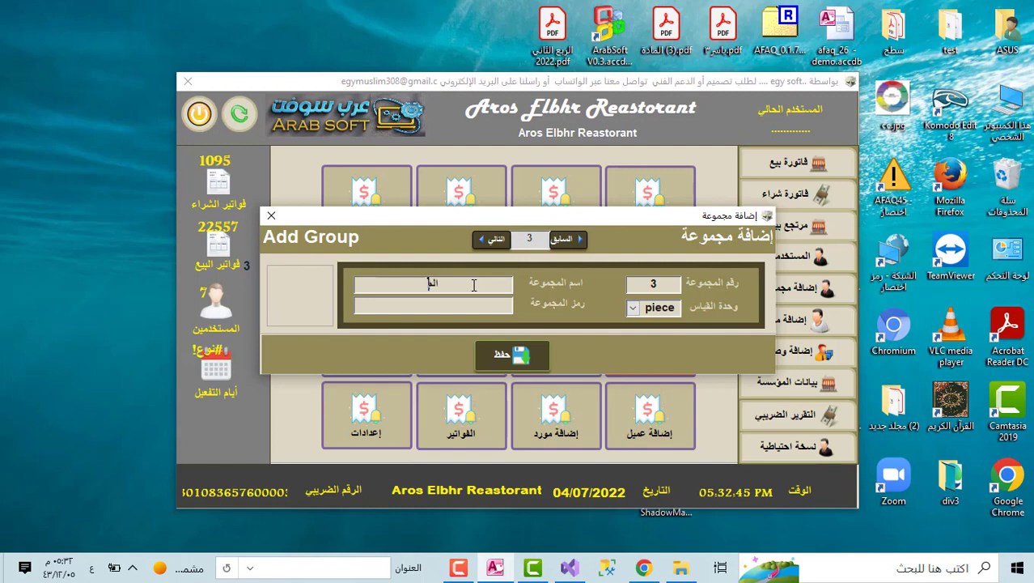
{"action": "type", "text": "مشروبات"}
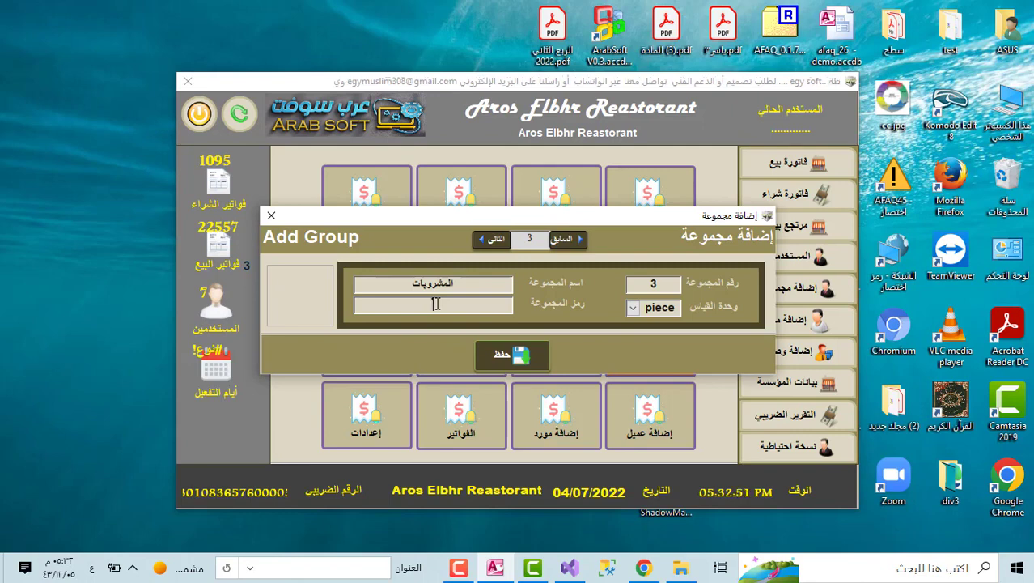
{"action": "key", "text": "alt+shift"}
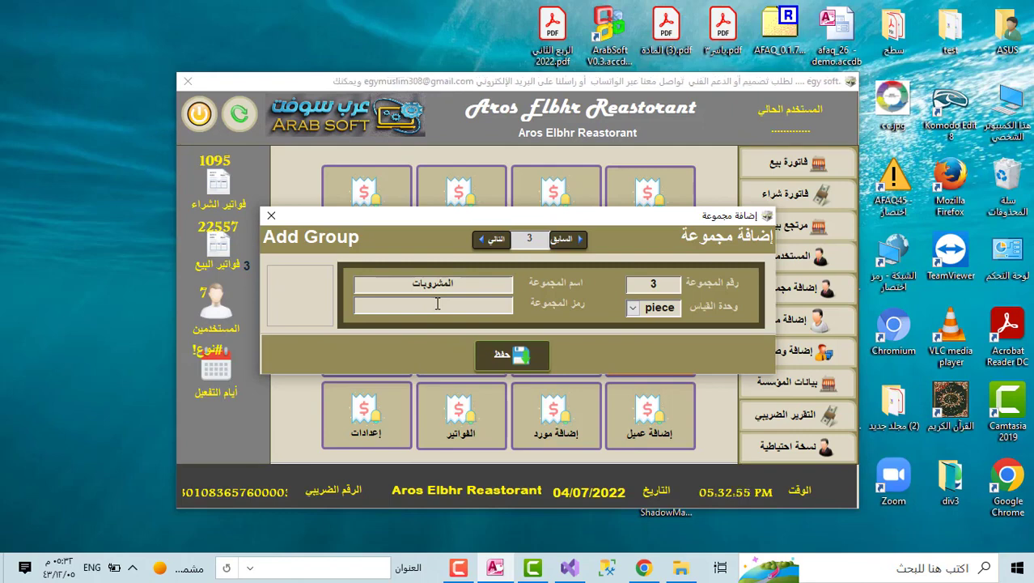
{"action": "type", "text": "c"}
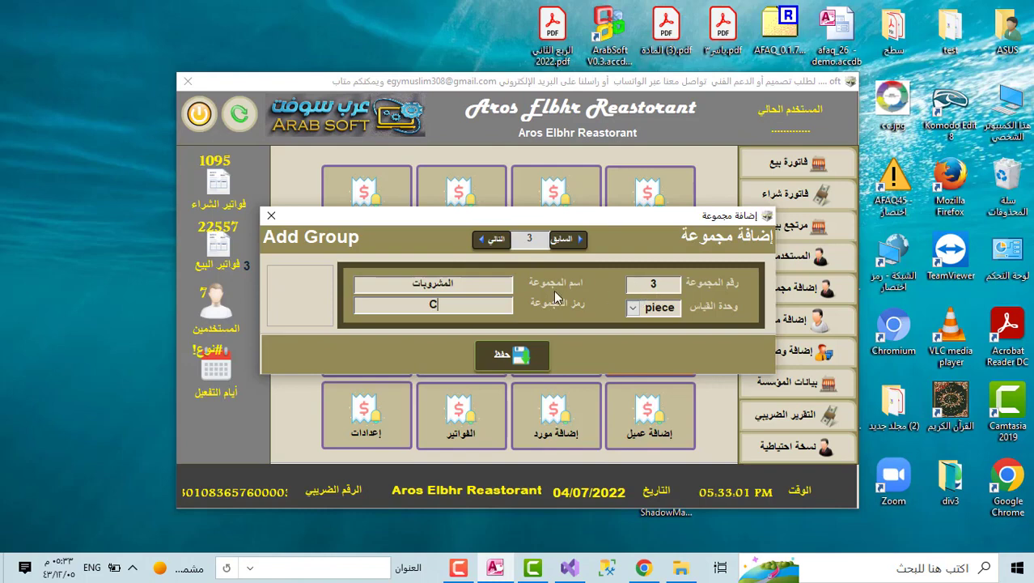
- Choose piece as the unit of measure for the المشروبات group
{"action": "double_click", "coordinate": [476, 284]}
{"action": "key", "text": "Tab"}
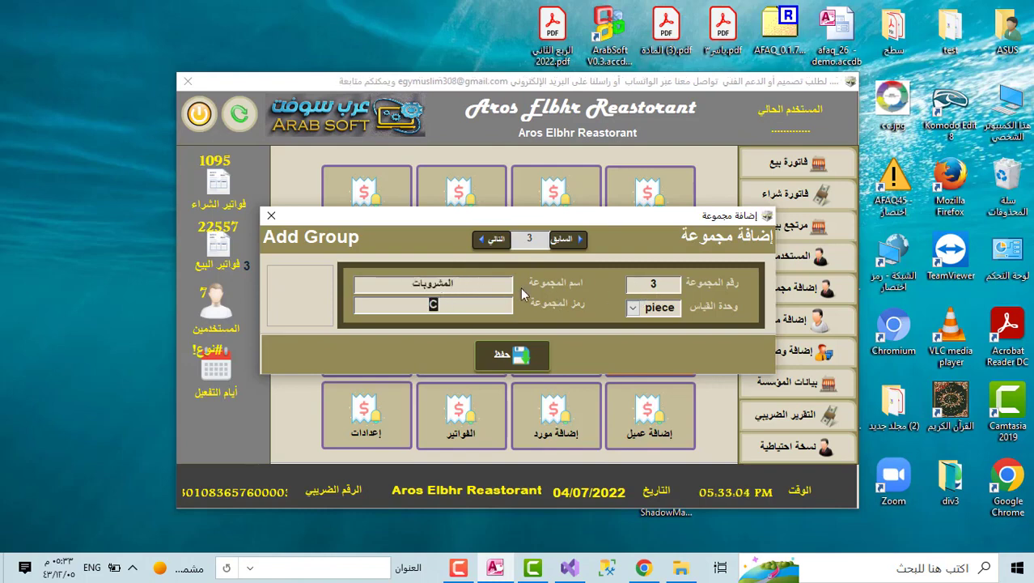
{"action": "double_click", "coordinate": [656, 302]}
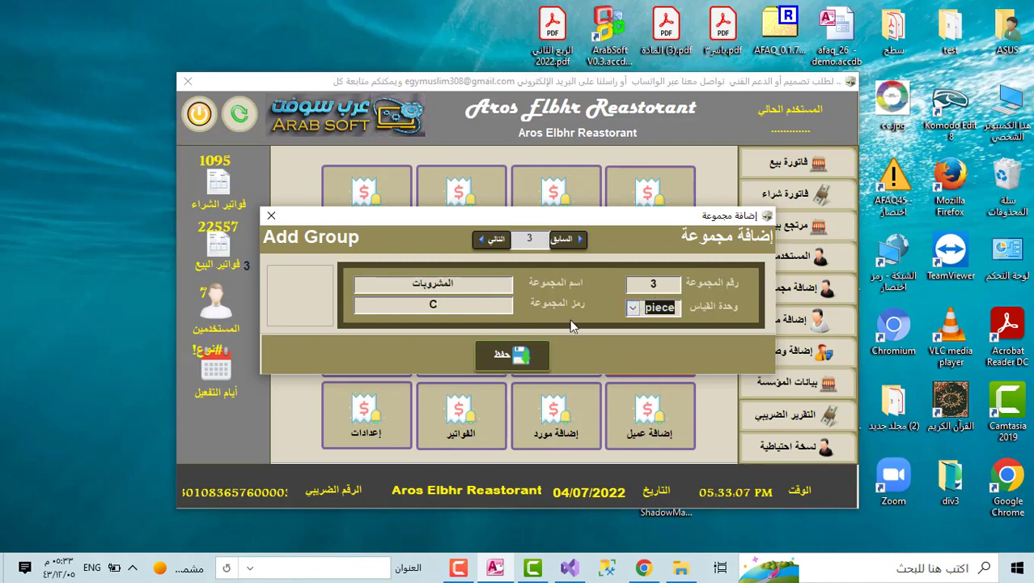
{"action": "left_click", "coordinate": [632, 308]}
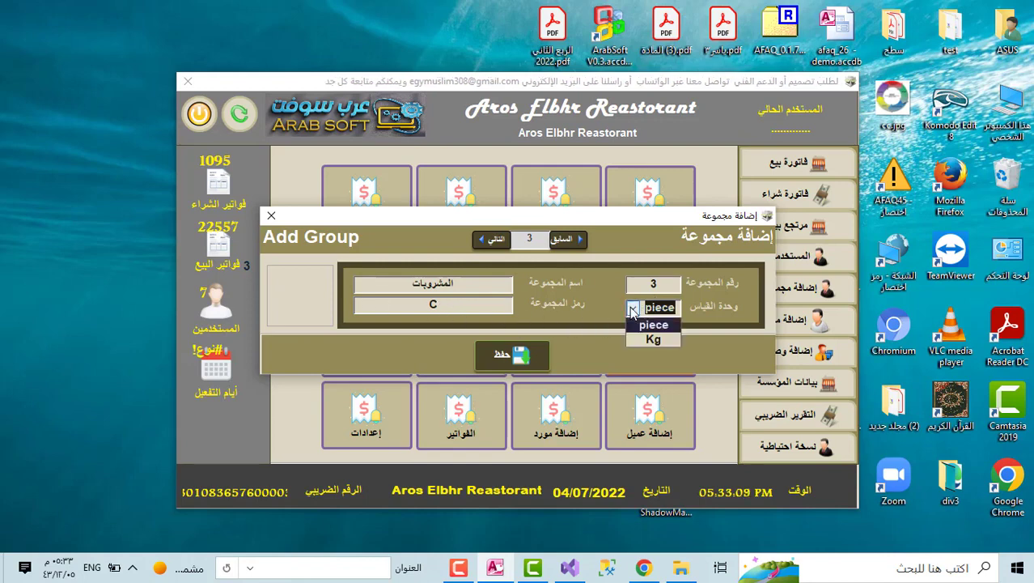
{"action": "left_click", "coordinate": [641, 314]}
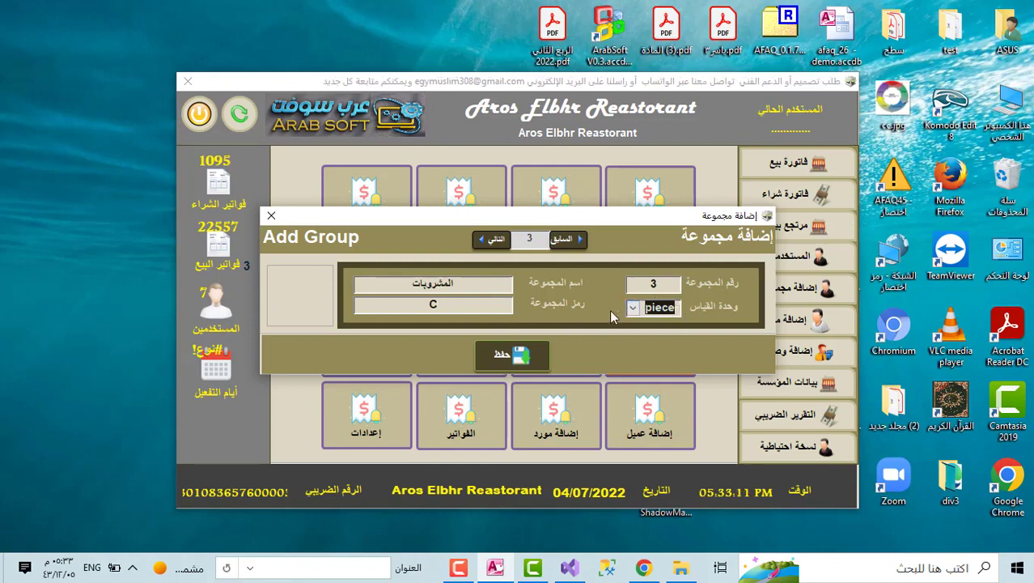
{"action": "left_click", "coordinate": [459, 567]}
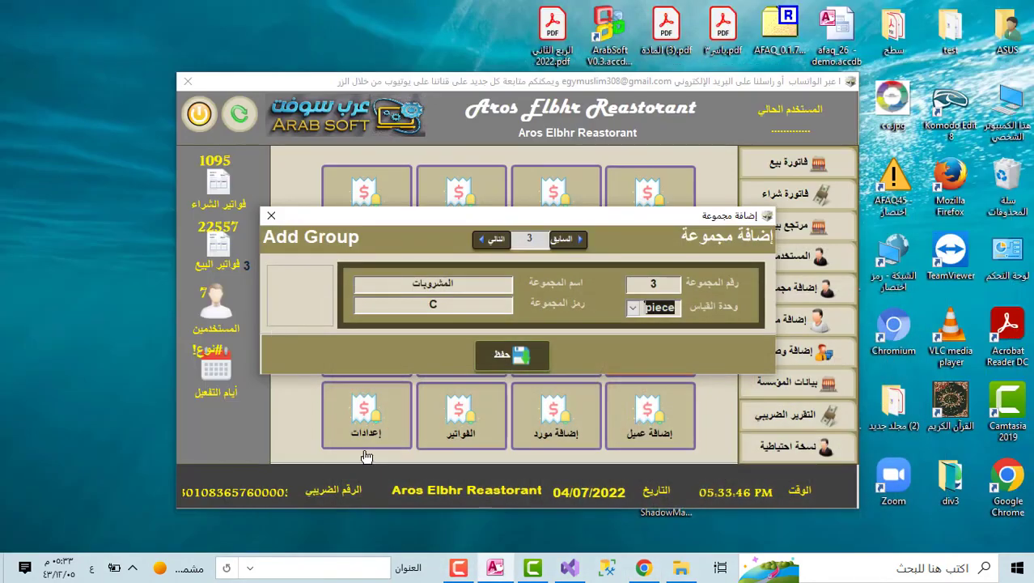
- Attach png-clipart-two-wine-cups-orange-juice-wine-cocktail-orange-drink-cartoon-juice-cartoon-character-orange.png from the desktop as the picture of the المشروبات group
{"action": "double_click", "coordinate": [283, 296]}
{"action": "left_click", "coordinate": [415, 237]}
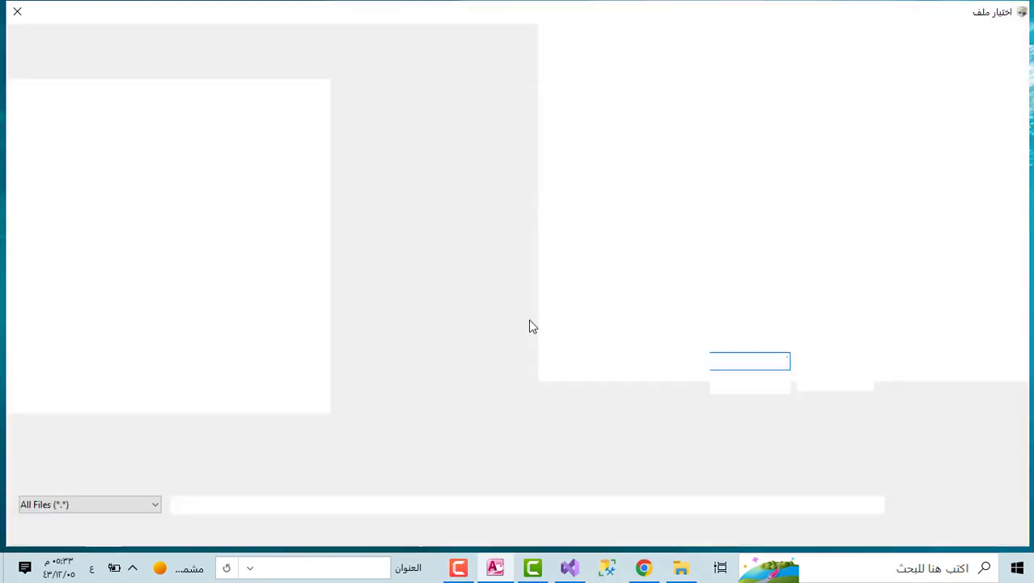
{"action": "scroll", "coordinate": [933, 218], "scroll_direction": "up", "scroll_amount": 1}
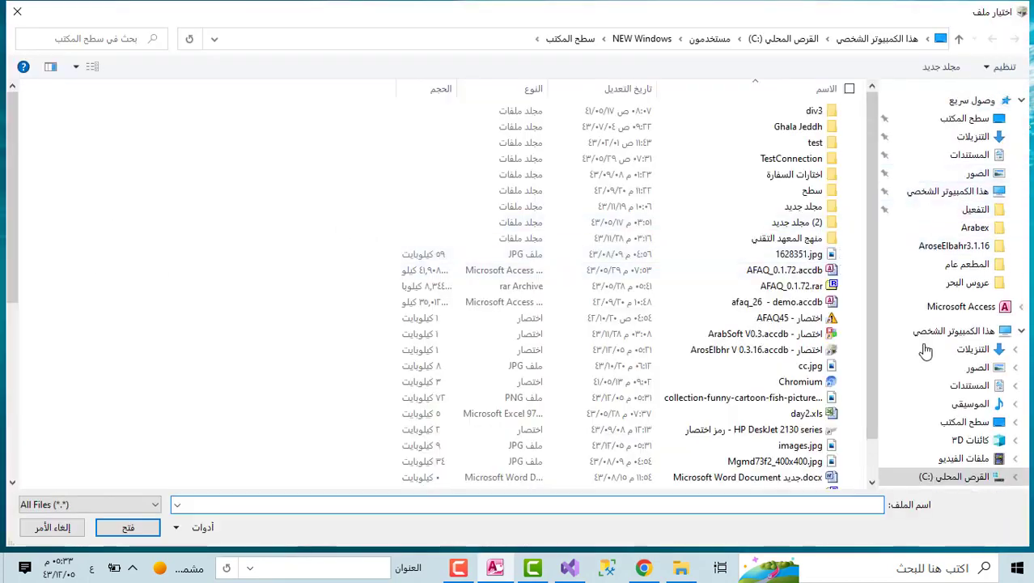
{"action": "left_click", "coordinate": [971, 118]}
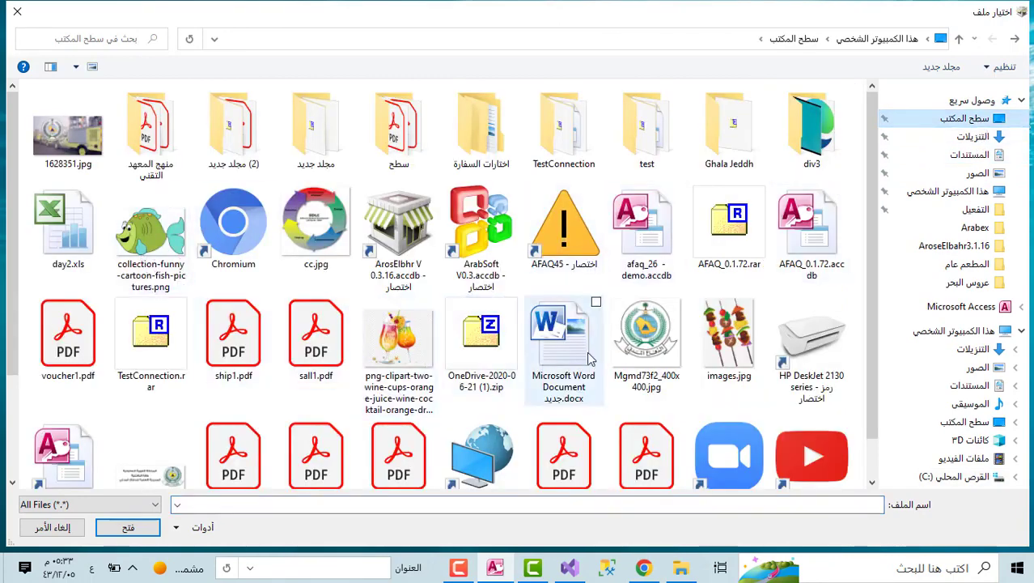
{"action": "left_click", "coordinate": [406, 339]}
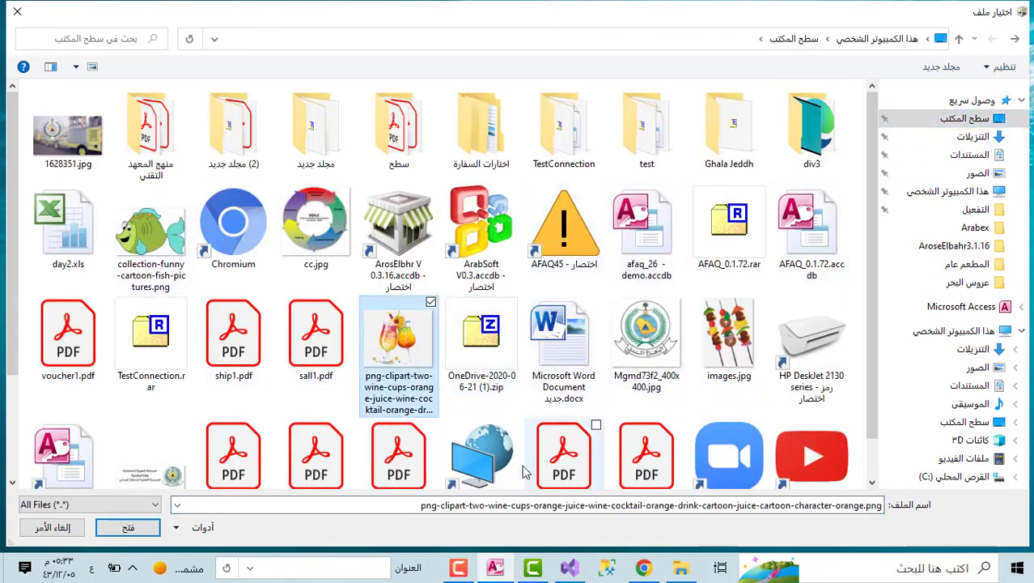
{"action": "left_click", "coordinate": [133, 531]}
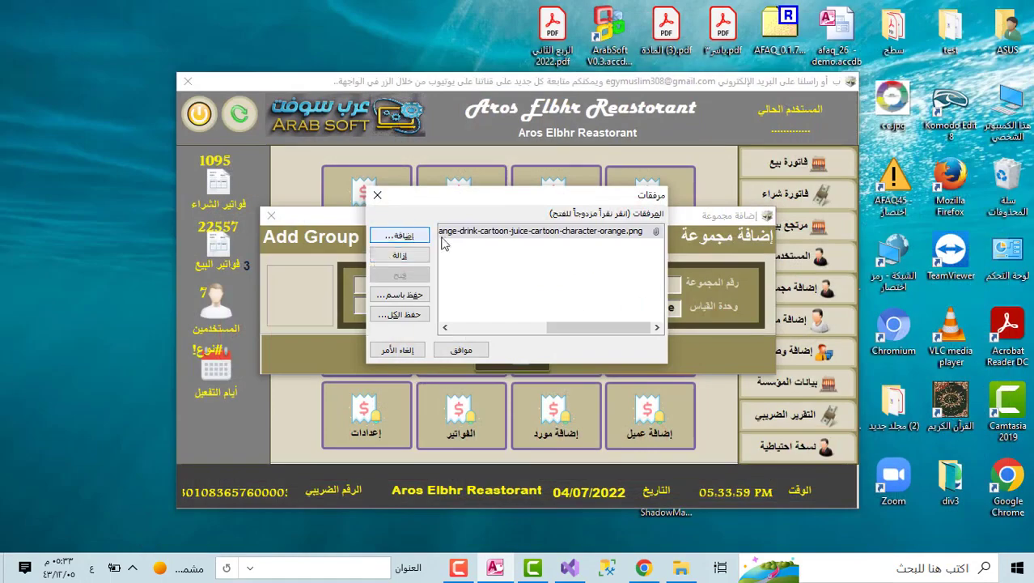
{"action": "left_click", "coordinate": [460, 350]}
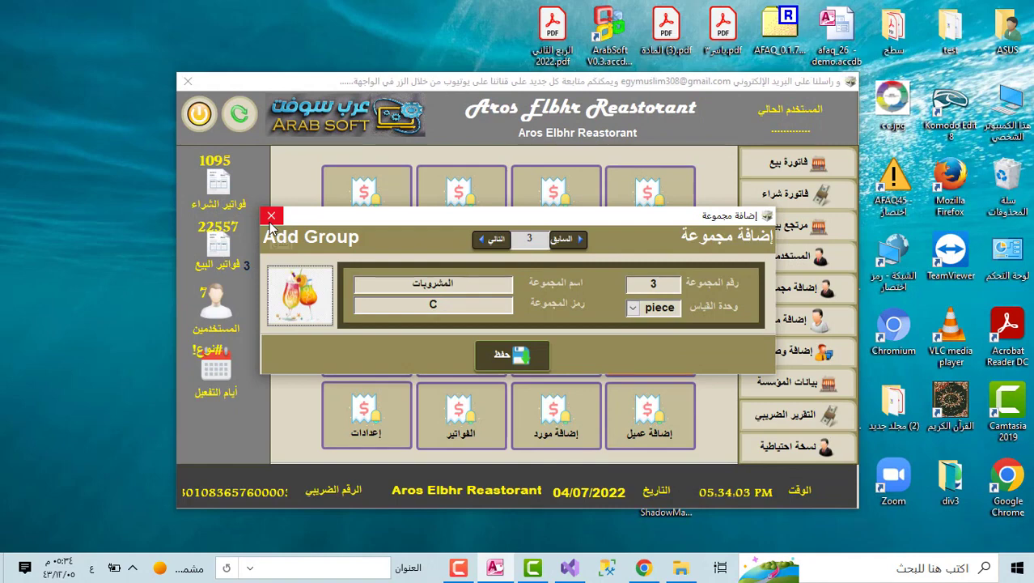
- Save the المشروبات group and close the group form
{"action": "left_click", "coordinate": [495, 353]}
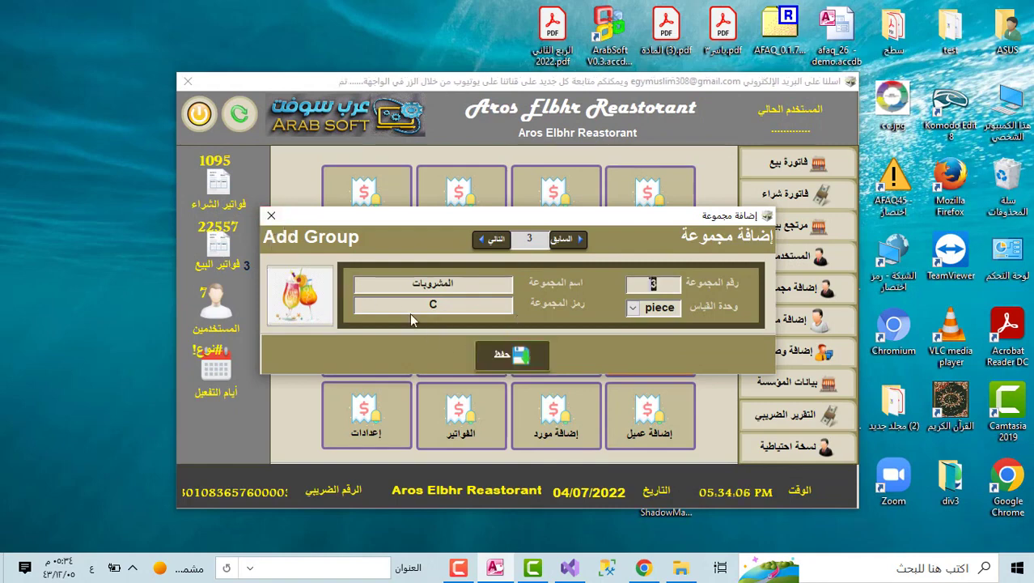
{"action": "left_click", "coordinate": [273, 215]}
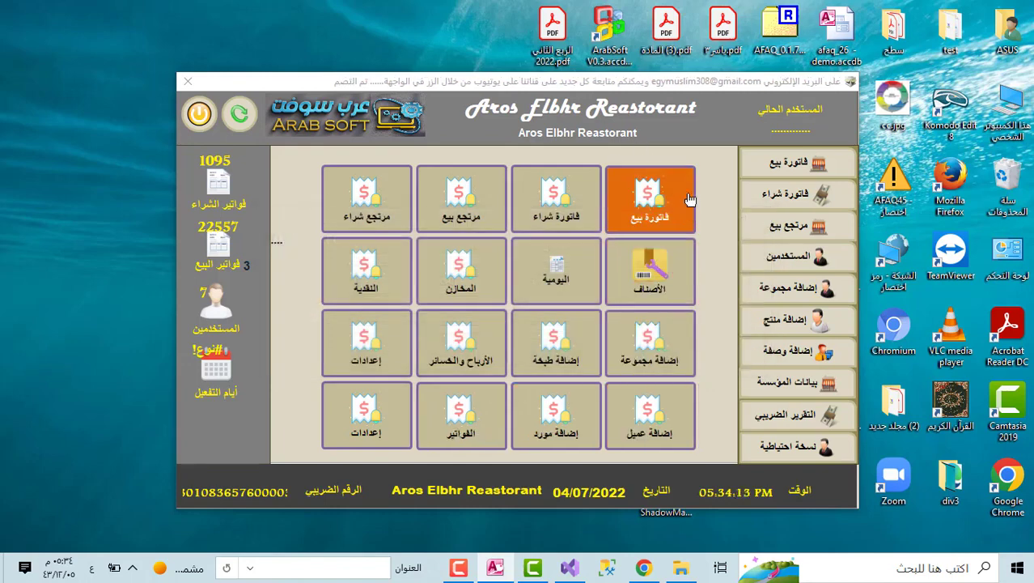
- Open the item cards form and compare the list of items by group with the list of all items
{"action": "left_click", "coordinate": [660, 280]}
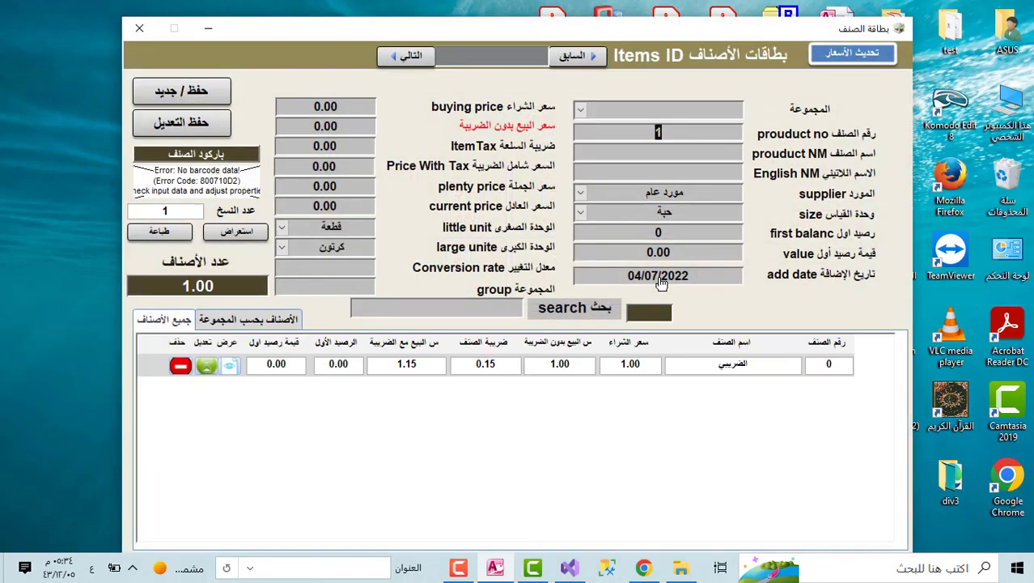
{"action": "left_click", "coordinate": [249, 324]}
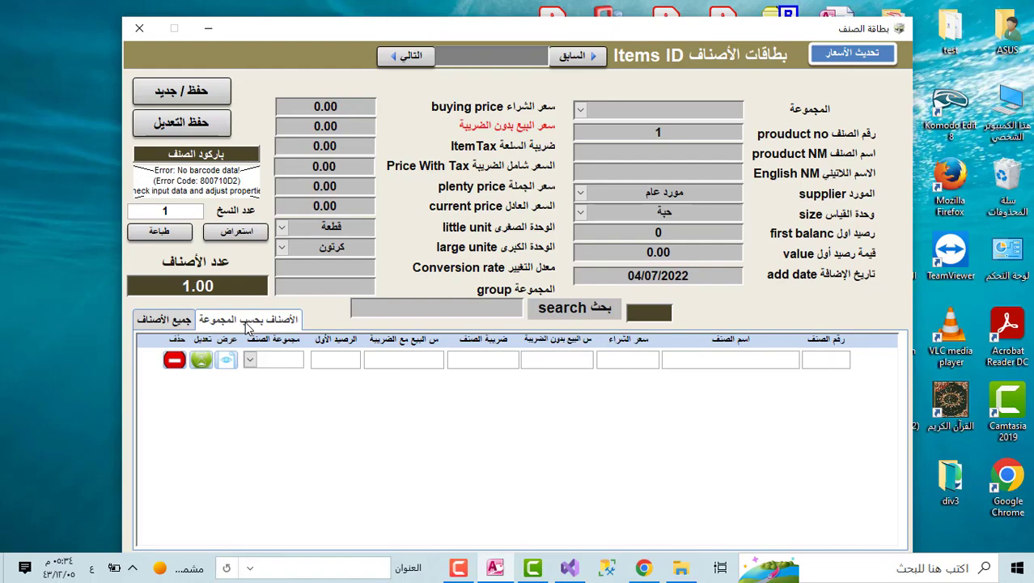
{"action": "left_click", "coordinate": [173, 322]}
{"action": "left_click", "coordinate": [246, 322]}
{"action": "left_click", "coordinate": [162, 324]}
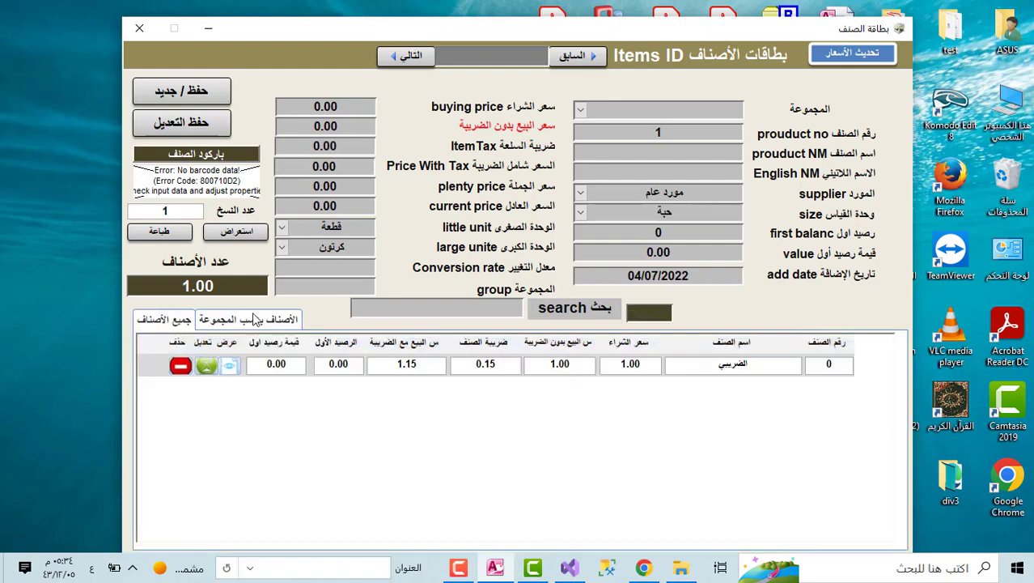
- Assign the new item to group 1, الأسماك البحرية, and name it سمك الهامور
{"action": "left_click", "coordinate": [580, 110]}
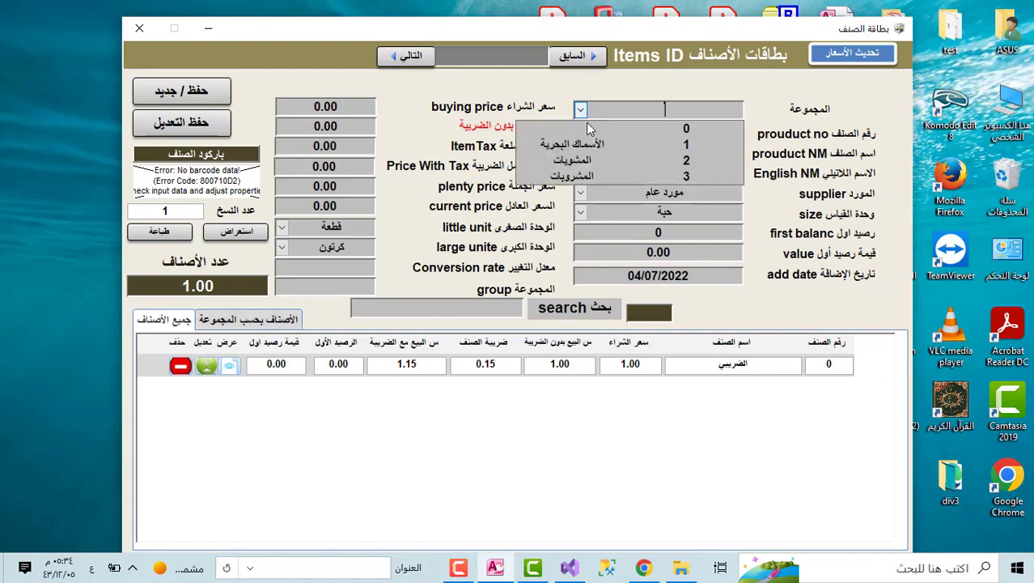
{"action": "left_click", "coordinate": [587, 143]}
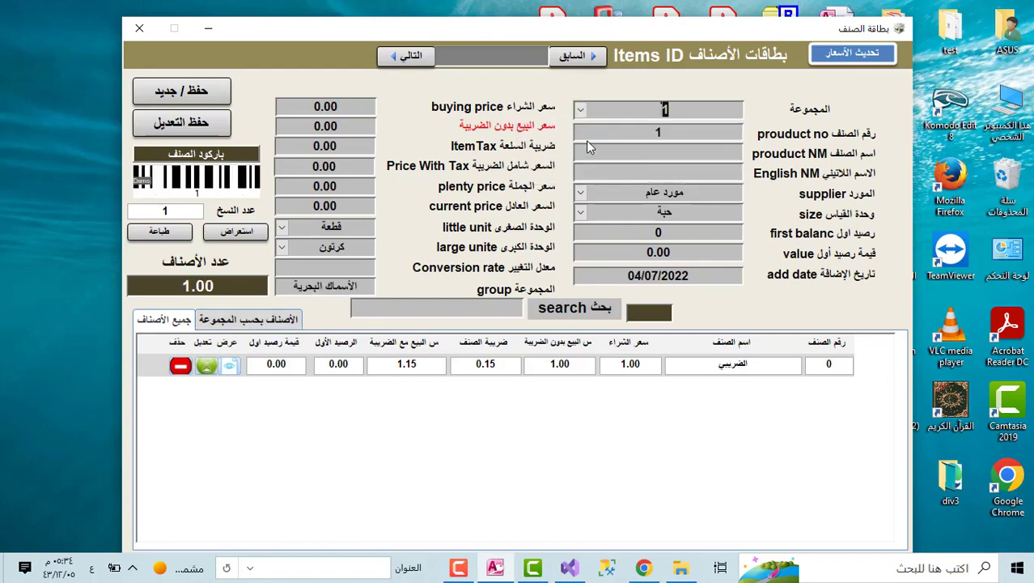
{"action": "left_click", "coordinate": [665, 151]}
{"action": "type", "text": "سمك الهامور"}
{"action": "key", "text": "Return"}
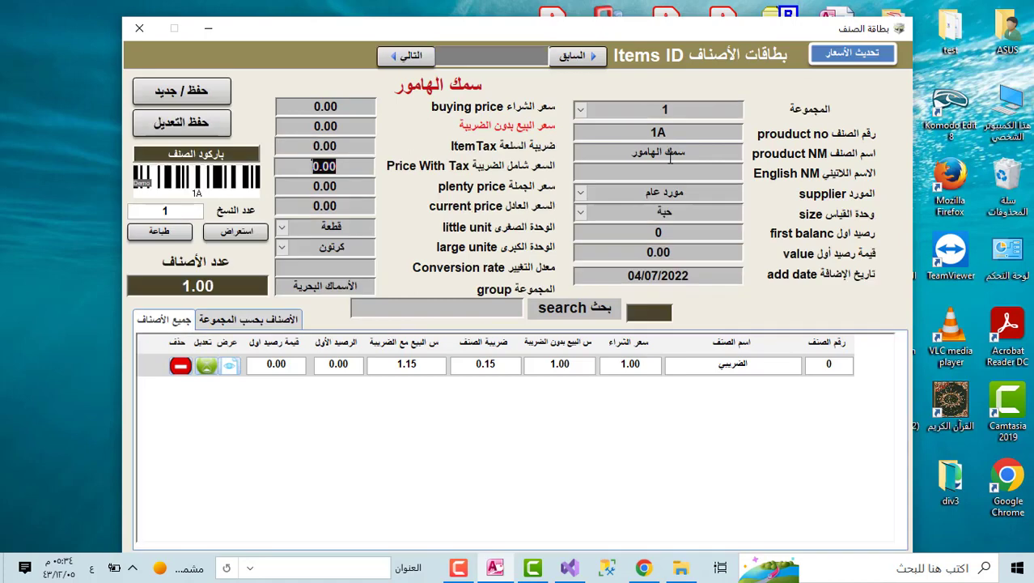
- Set the item's price with tax to 50 and check the selling price without tax
{"action": "type", "text": "50"}
{"action": "key", "text": "Return"}
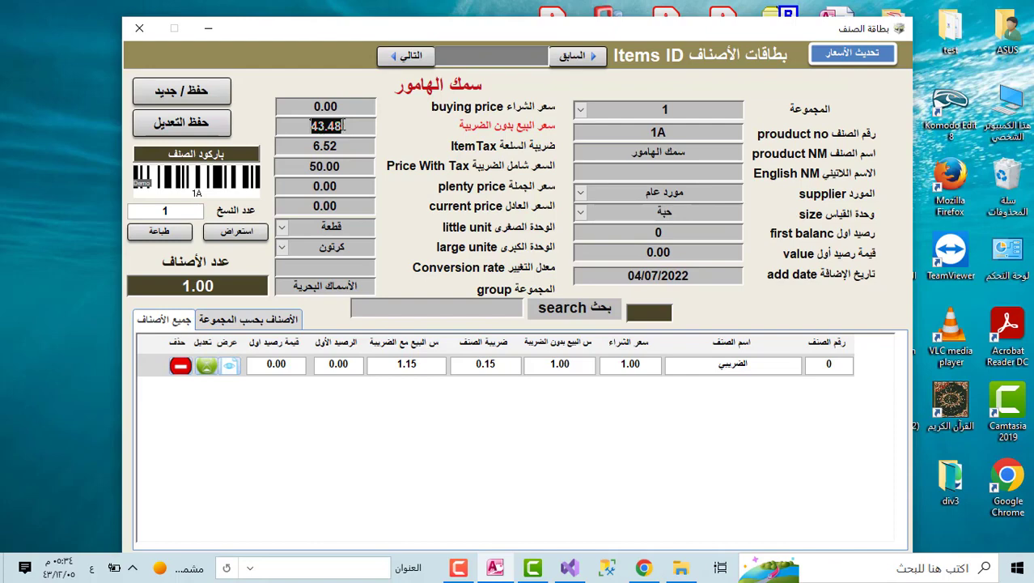
{"action": "left_click_drag", "start_coordinate": [491, 35], "coordinate": [499, 24]}
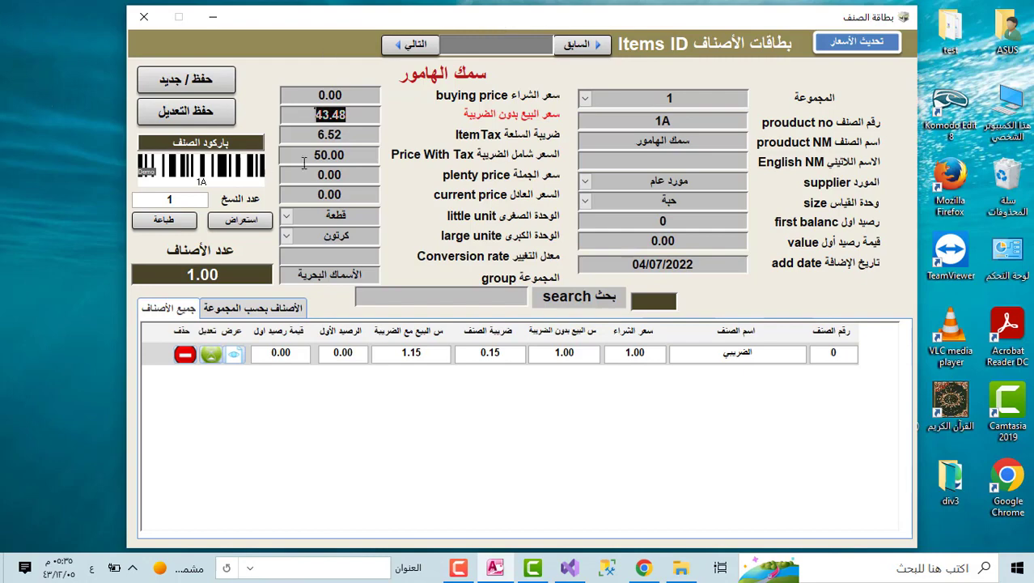
{"action": "left_click", "coordinate": [339, 155]}
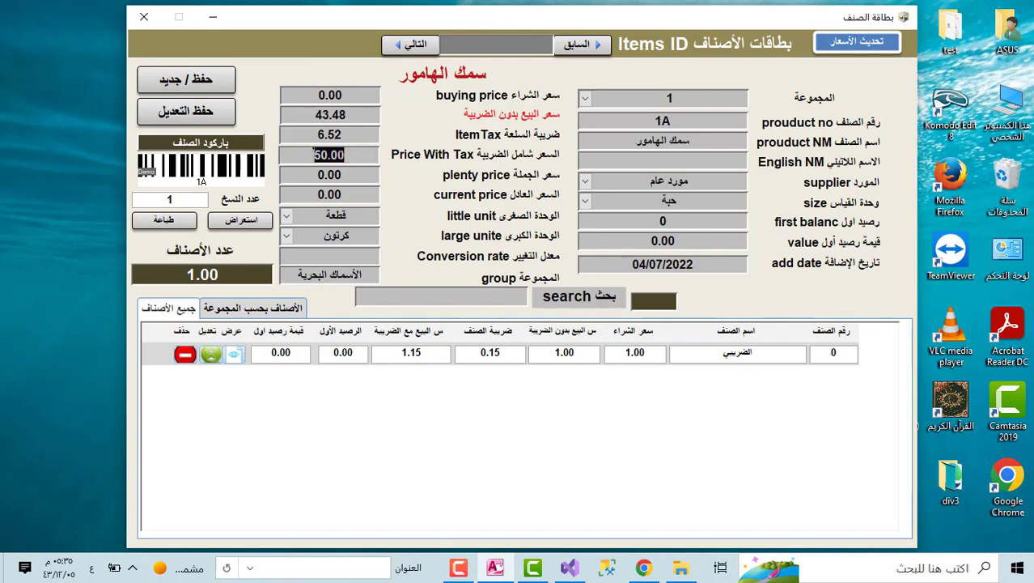
{"action": "left_click", "coordinate": [354, 117]}
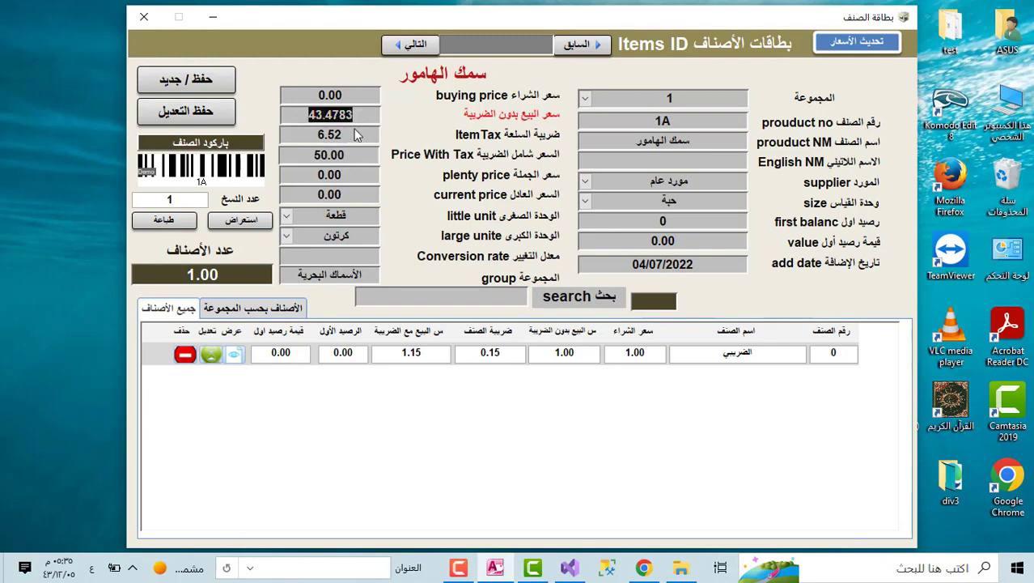
{"action": "left_click", "coordinate": [347, 156]}
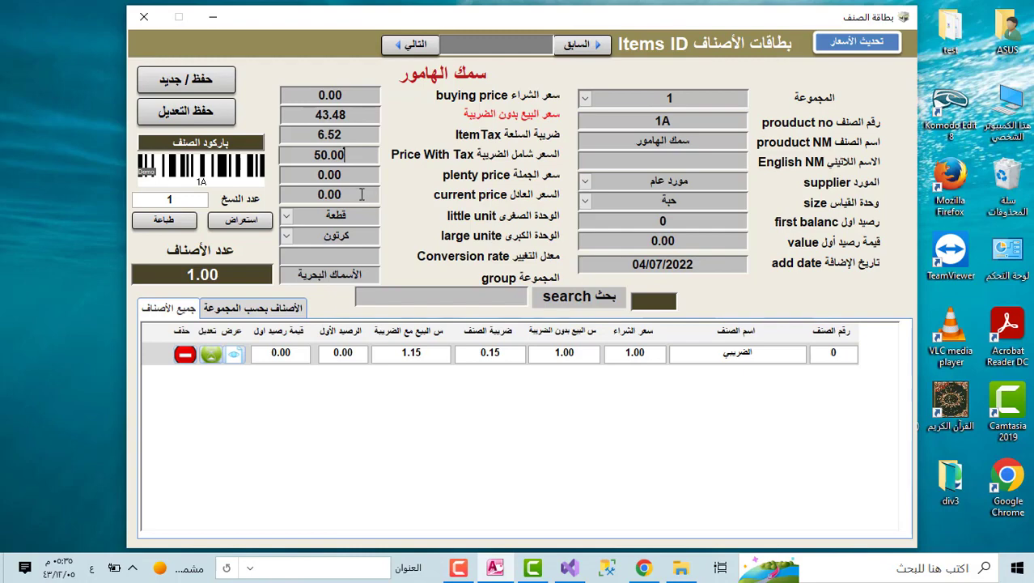
- Set the buying price of سمك الهامور to 40 and save the item, starting a new card
{"action": "left_click", "coordinate": [363, 95]}
{"action": "double_click", "coordinate": [363, 95]}
{"action": "type", "text": "40"}
{"action": "key", "text": "Return"}
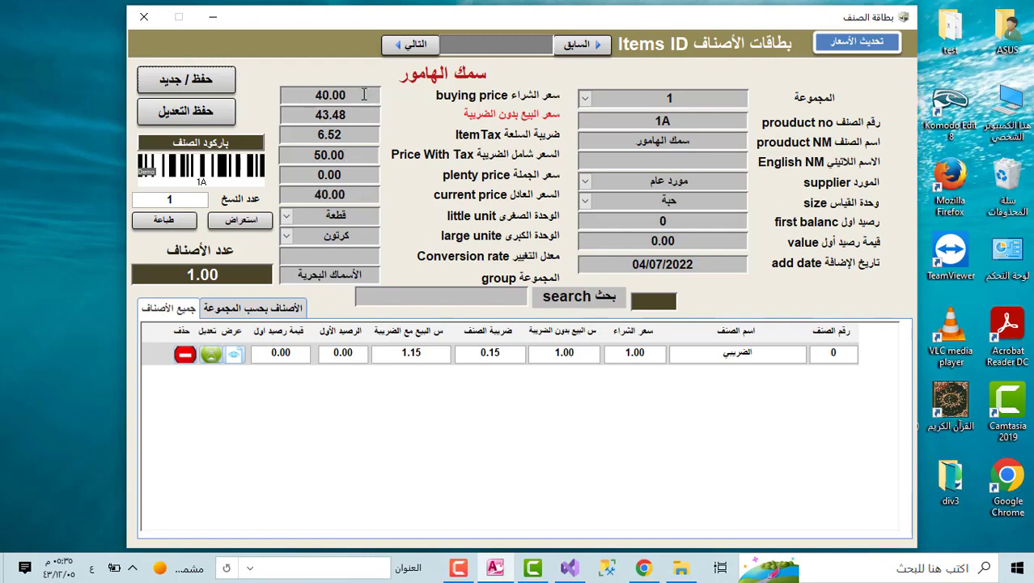
{"action": "double_click", "coordinate": [363, 95]}
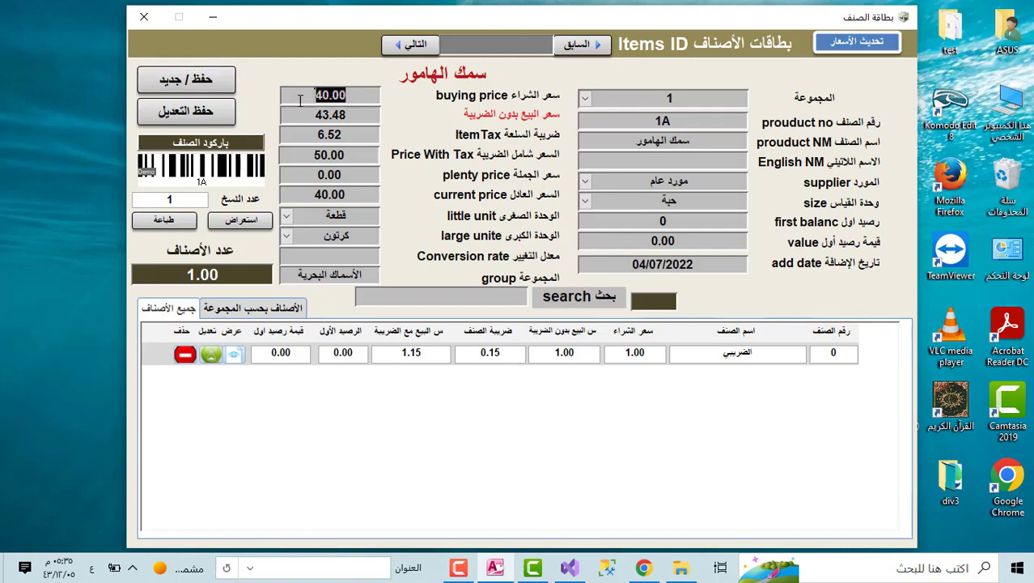
{"action": "left_click", "coordinate": [356, 96]}
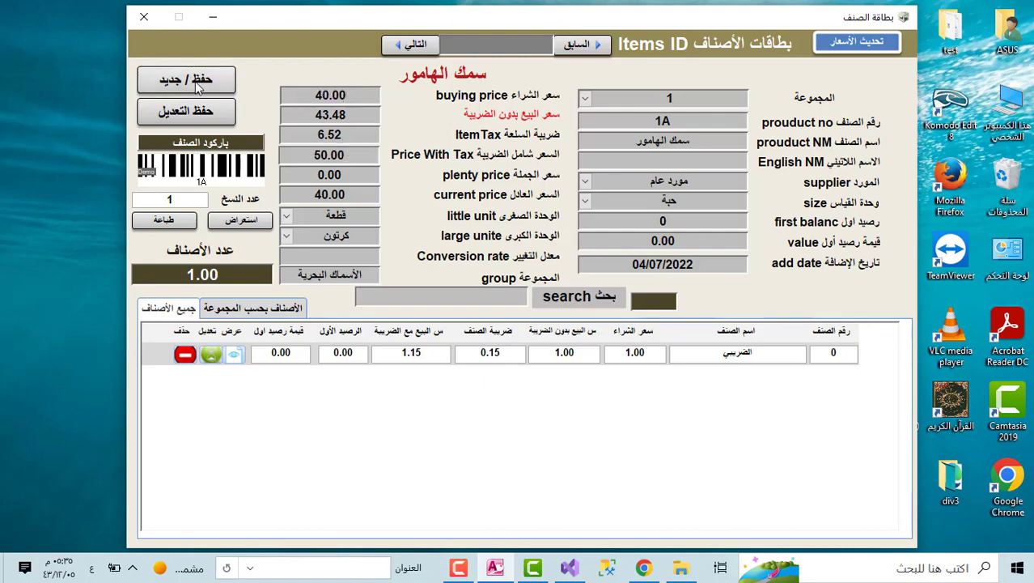
{"action": "left_click", "coordinate": [198, 87]}
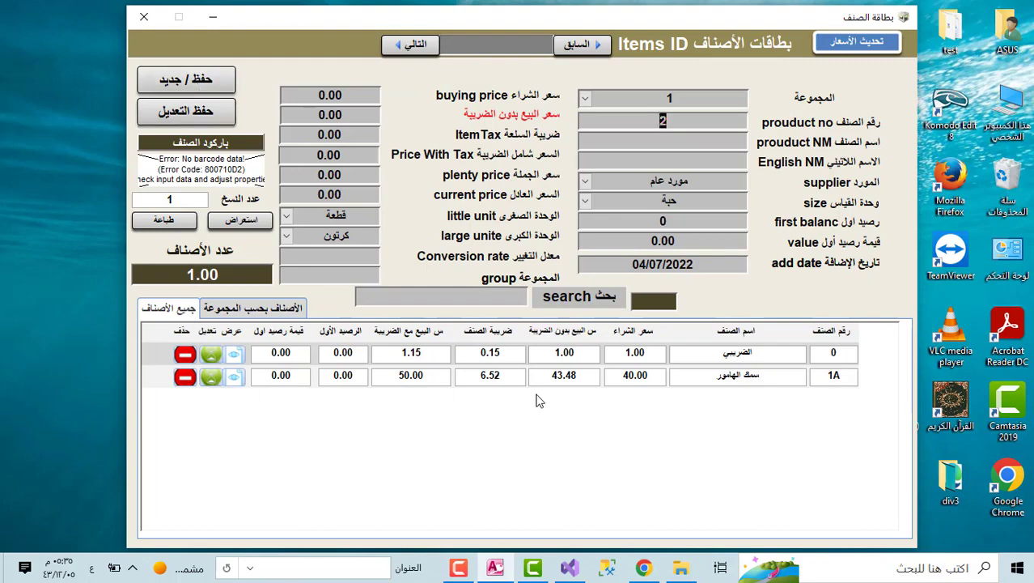
- Check the saved item's number in the list of all items and view the items by group
{"action": "double_click", "coordinate": [825, 376]}
{"action": "left_click", "coordinate": [845, 374]}
{"action": "left_click", "coordinate": [261, 308]}
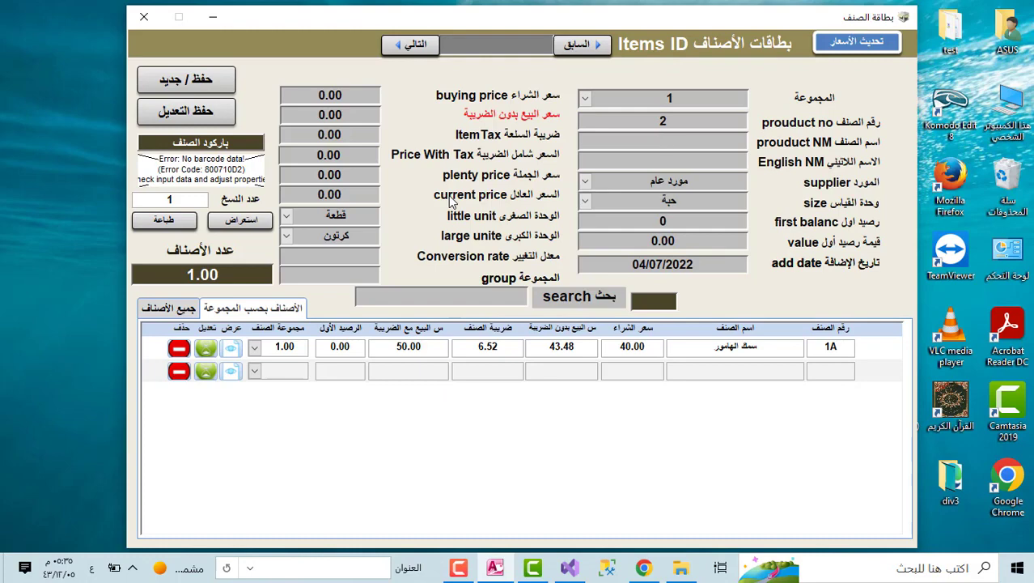
- Name the new item in group 1 حريد, replacing the initially entered fish name
{"action": "type", "text": "سمك"}
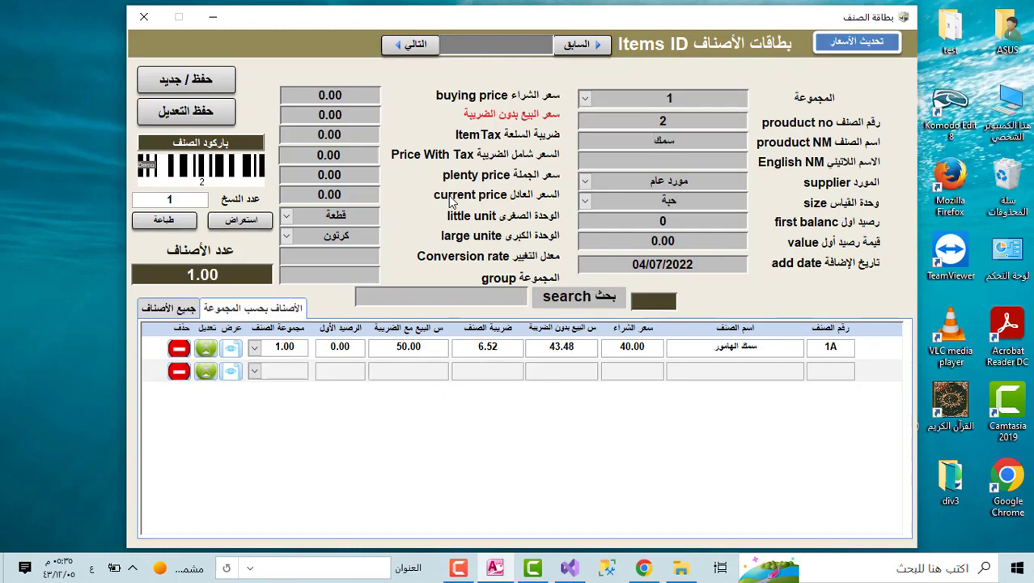
{"action": "type", "text": " اله"}
{"action": "key", "text": "BackSpace"}
{"action": "key", "text": "BackSpace"}
{"action": "key", "text": "BackSpace"}
{"action": "key", "text": "BackSpace"}
{"action": "key", "text": "BackSpace"}
{"action": "key", "text": "BackSpace"}
{"action": "key", "text": "BackSpace"}
{"action": "type", "text": "حريد"}
{"action": "key", "text": "Return"}
- Set the price with tax of حريد to 30 and its buying price to 20, and save the item
{"action": "type", "text": "30"}
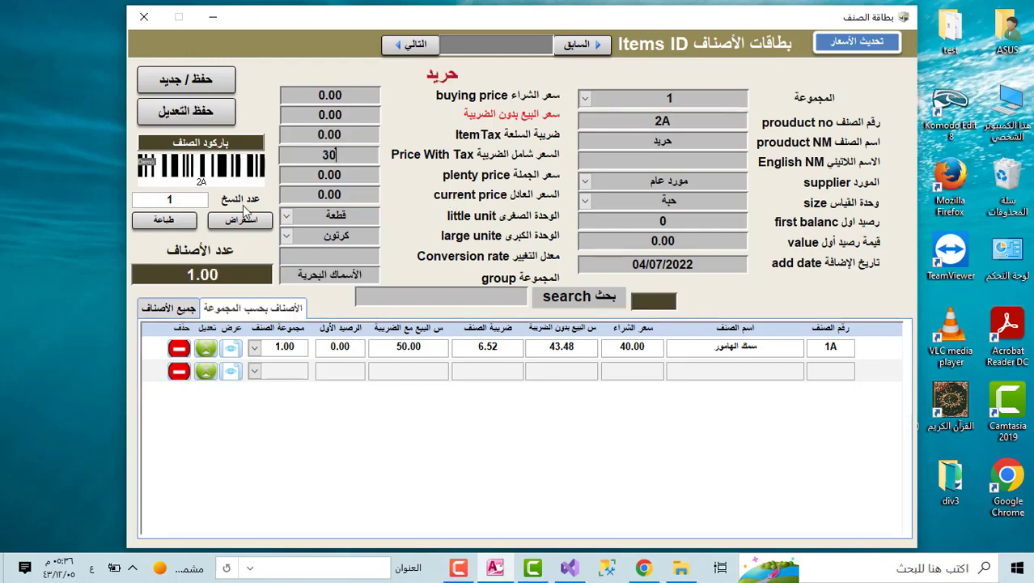
{"action": "key", "text": "Return"}
{"action": "key", "text": "Return"}
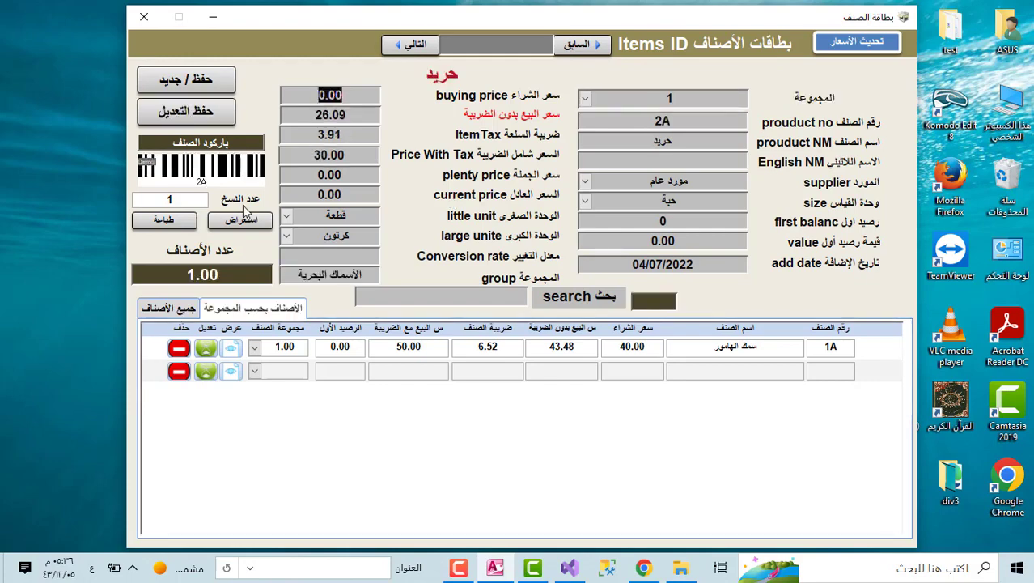
{"action": "type", "text": "20"}
{"action": "key", "text": "Return"}
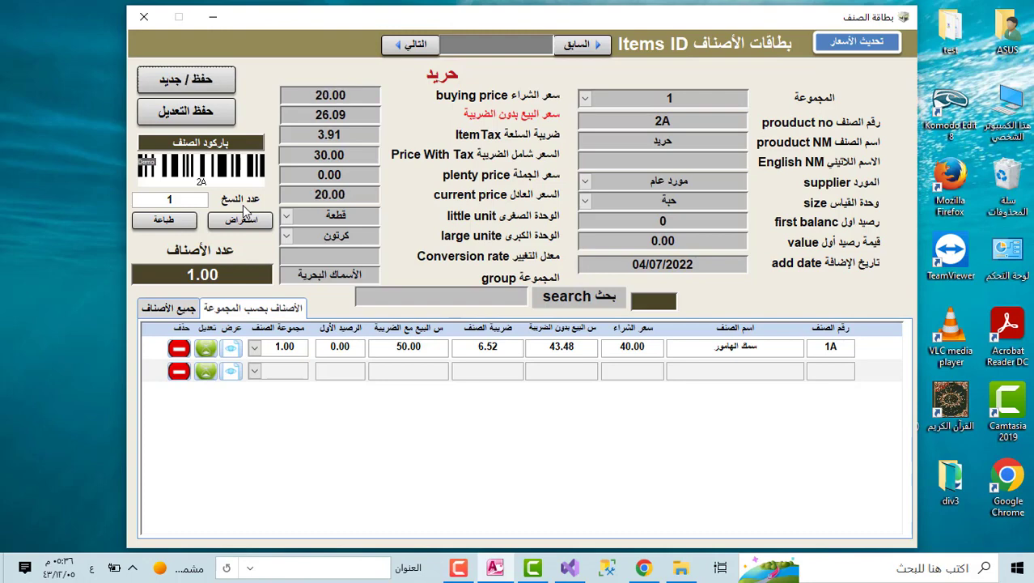
{"action": "left_click", "coordinate": [209, 81]}
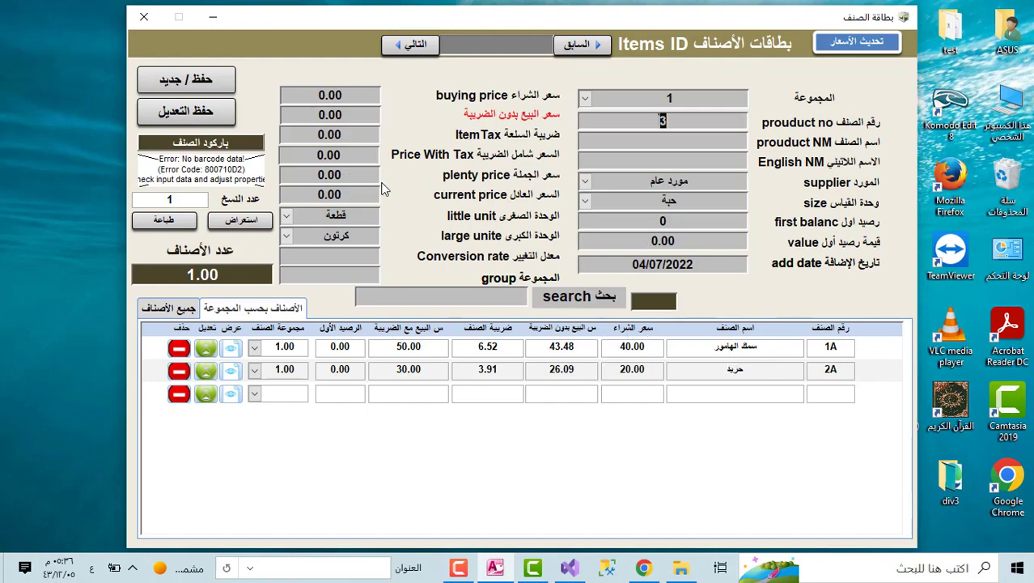
- Assign the new item to group 2, المشويات, and name it كباب لحم
{"action": "left_click", "coordinate": [583, 98]}
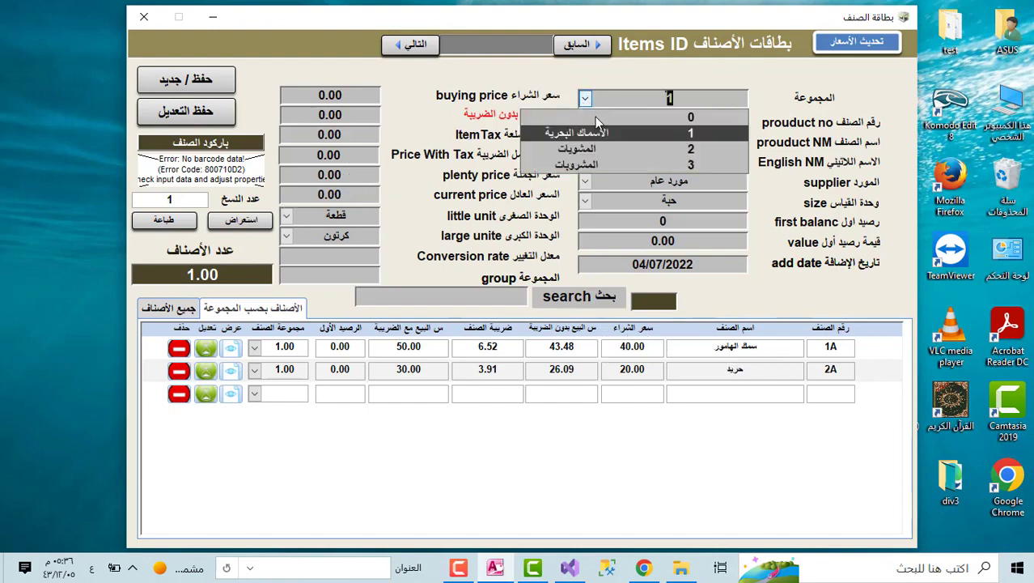
{"action": "left_click", "coordinate": [603, 149]}
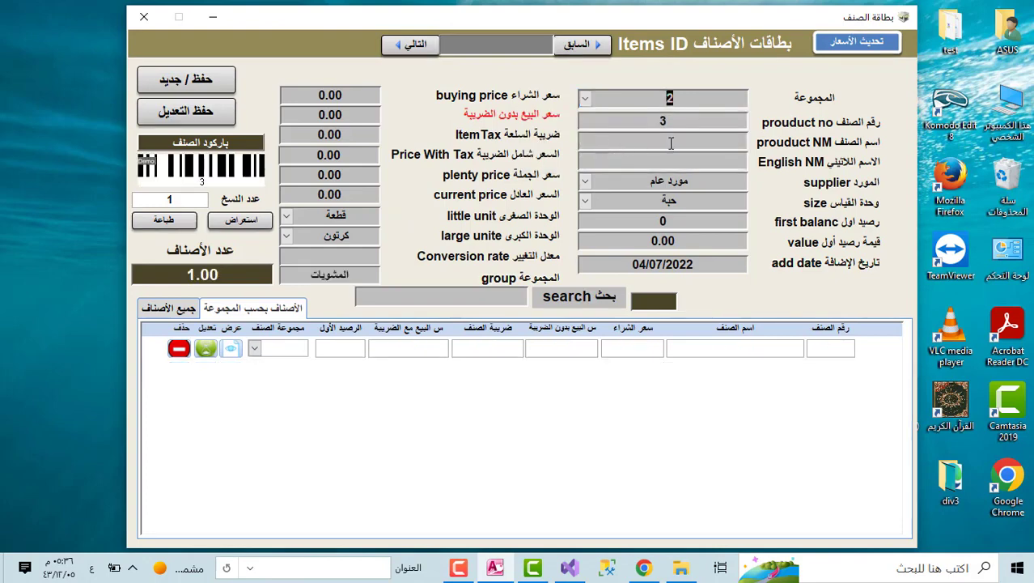
{"action": "left_click", "coordinate": [671, 143]}
{"action": "type", "text": "بابا"}
{"action": "type", "text": " لحم"}
- Set the price with tax of كباب لحم to 50 and its buying price to 25, and save the item
{"action": "left_click", "coordinate": [372, 156]}
{"action": "type", "text": "50"}
{"action": "key", "text": "Return"}
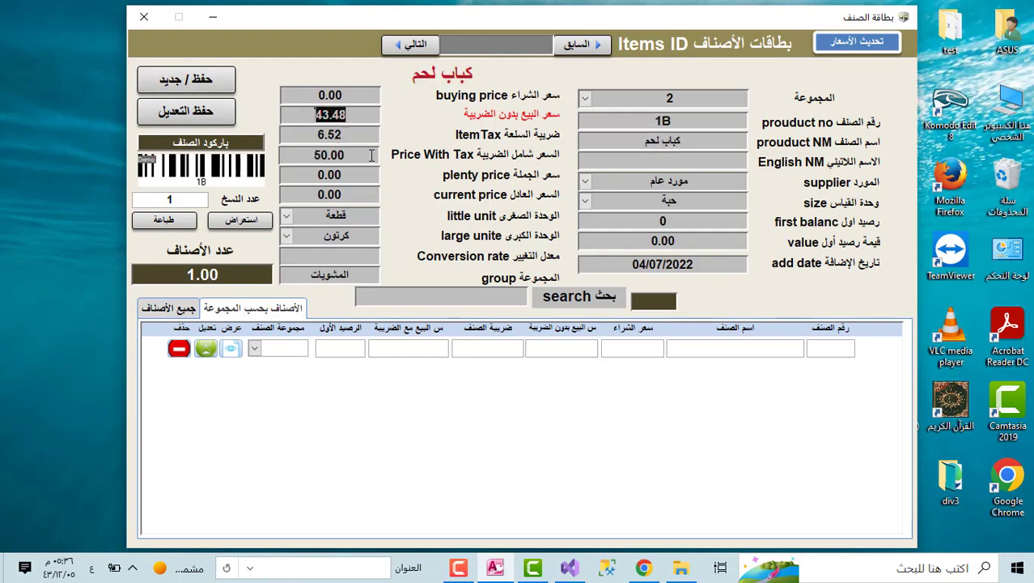
{"action": "key", "text": "Return"}
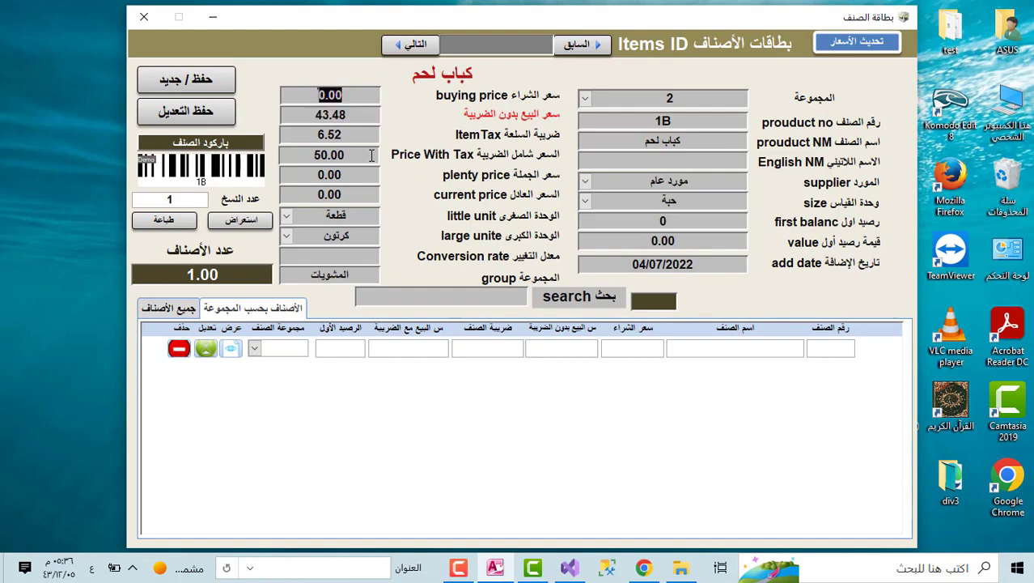
{"action": "type", "text": "25"}
{"action": "key", "text": "Return"}
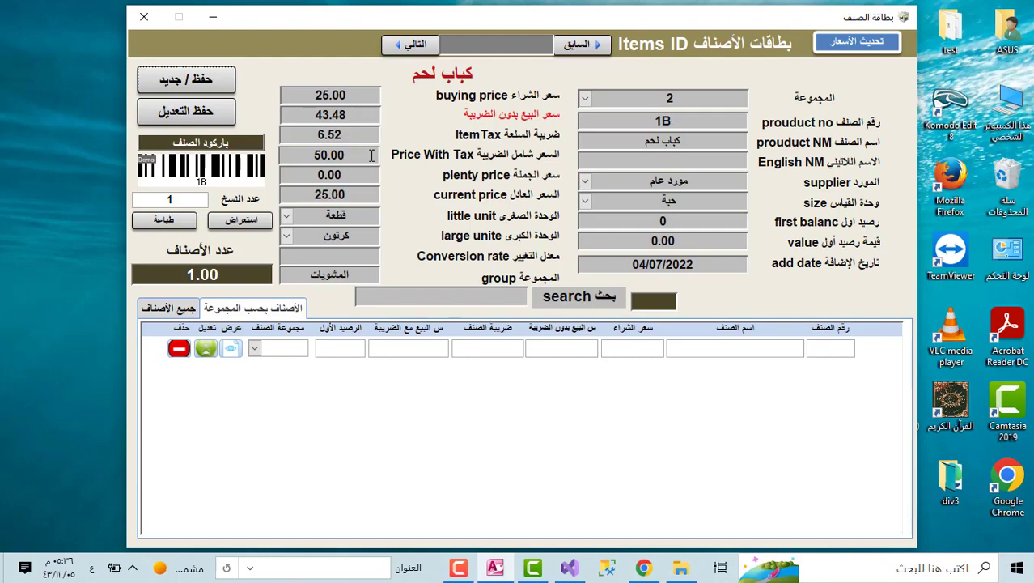
{"action": "left_click", "coordinate": [194, 77]}
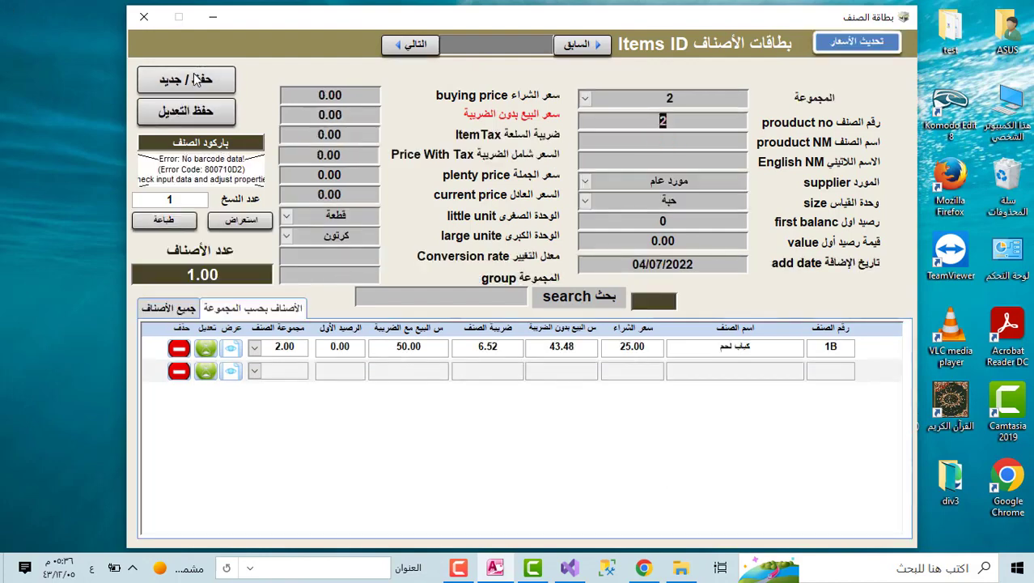
- Check the item number of كباب لحم in the list of items by group
{"action": "left_click", "coordinate": [863, 349]}
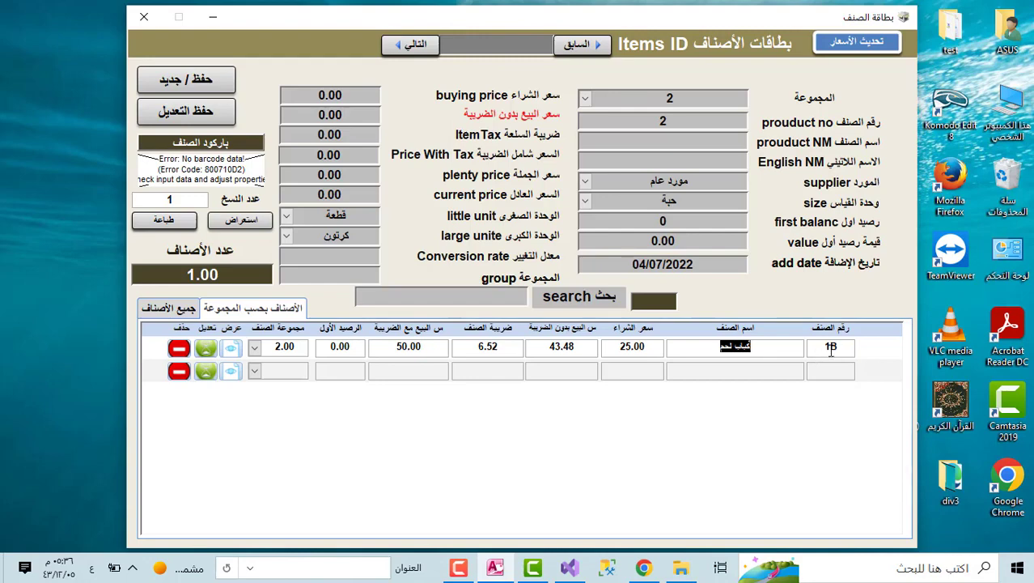
{"action": "left_click", "coordinate": [831, 350]}
{"action": "double_click", "coordinate": [831, 346]}
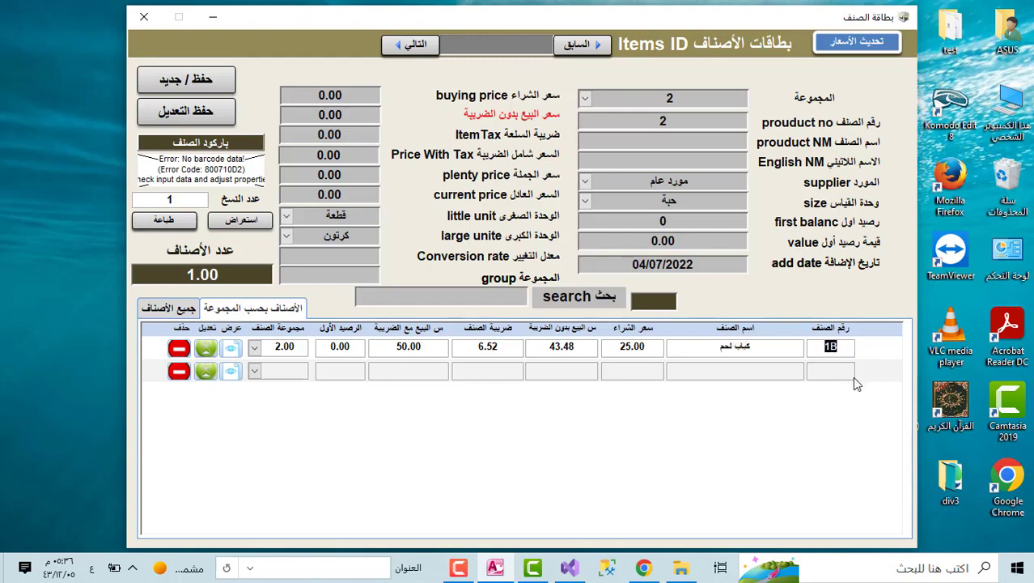
- Name the next item in group 2 كباب دجاج
{"action": "left_click", "coordinate": [687, 139]}
{"action": "type", "text": "كباب"}
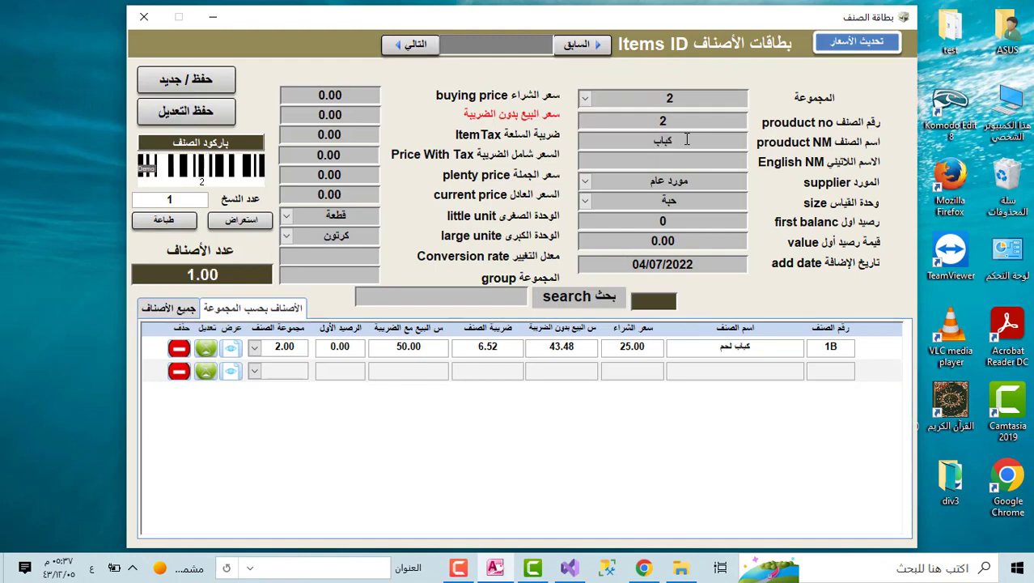
{"action": "type", "text": " دجاج"}
{"action": "key", "text": "Return"}
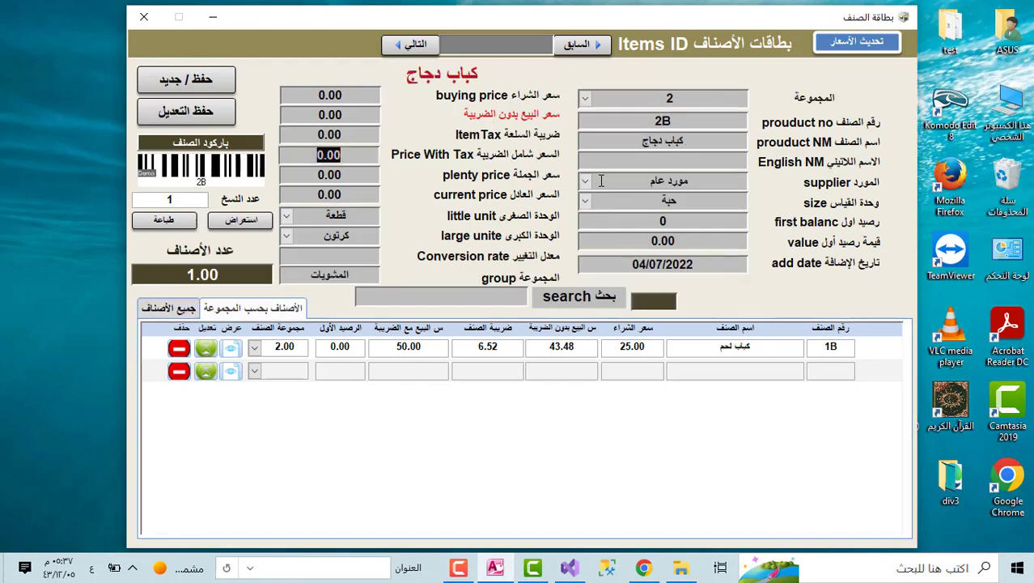
- Set the price with tax of كباب دجاج to 40 and its buying price to 35, and save the item
{"action": "type", "text": "40"}
{"action": "key", "text": "Return"}
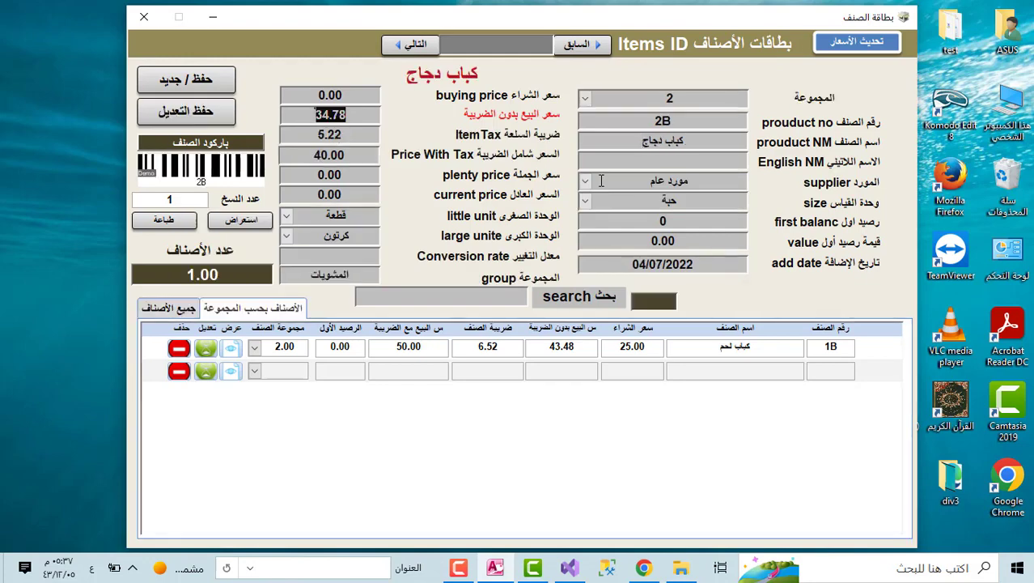
{"action": "key", "text": "Return"}
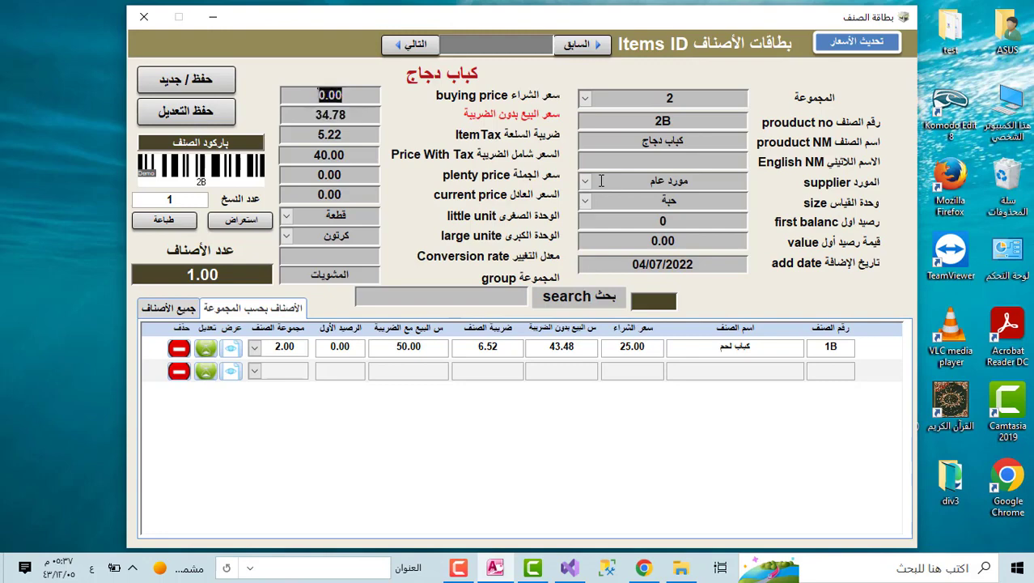
{"action": "type", "text": "35"}
{"action": "key", "text": "Return"}
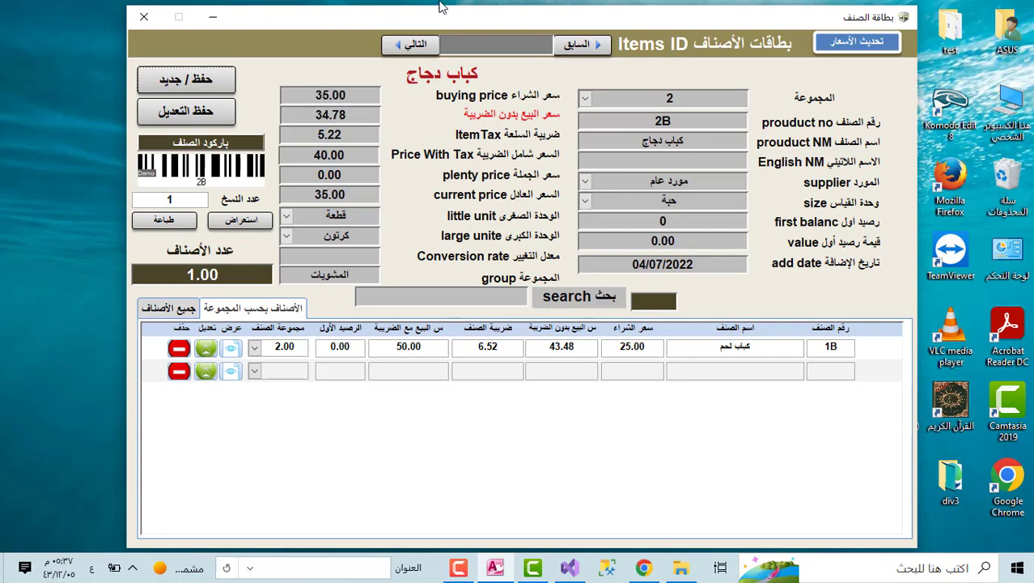
{"action": "left_click", "coordinate": [212, 78]}
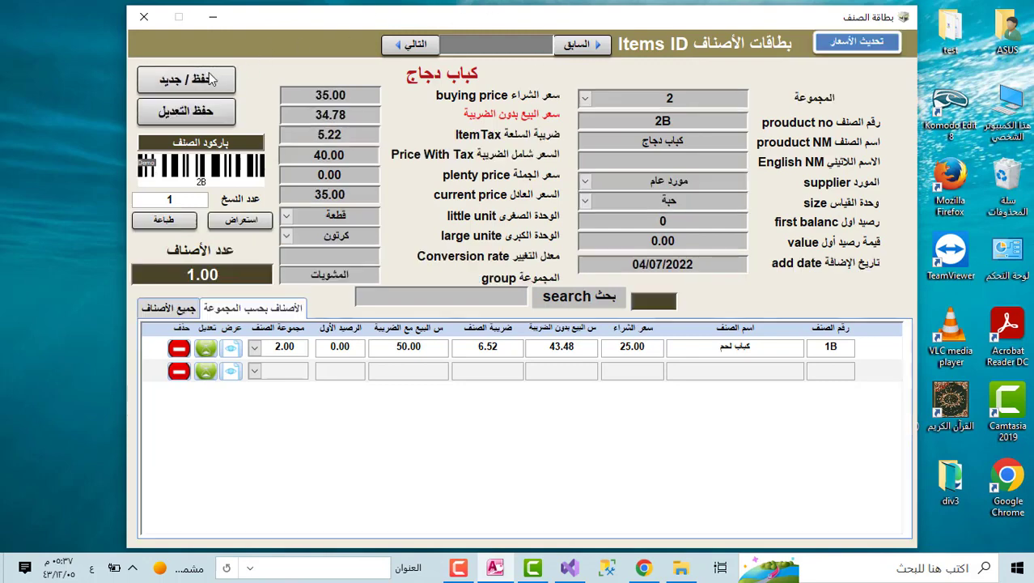
{"action": "left_click", "coordinate": [868, 377]}
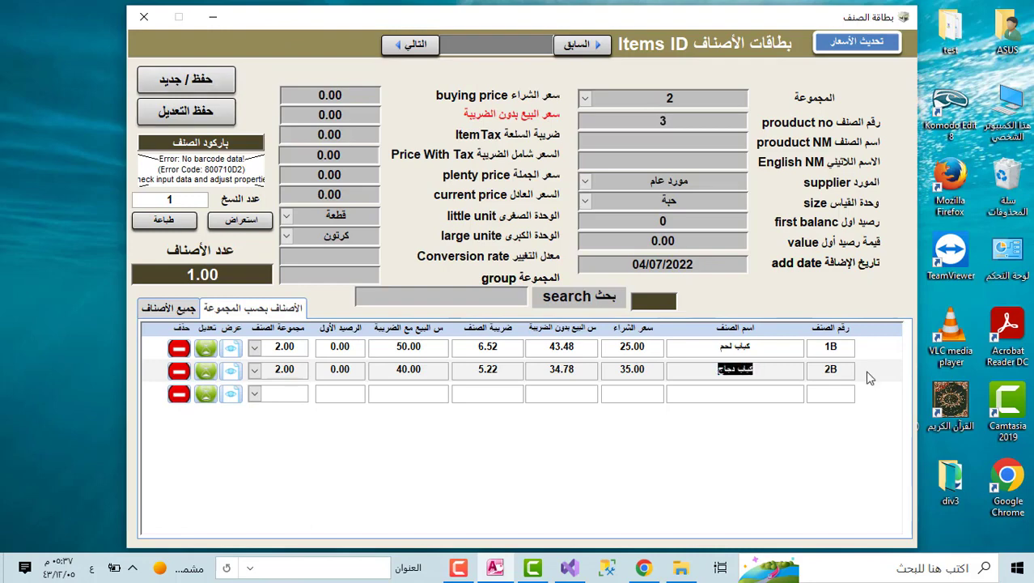
- Assign the new item to group 3, المشروبات, and name it مياه صغير
{"action": "left_click", "coordinate": [585, 98]}
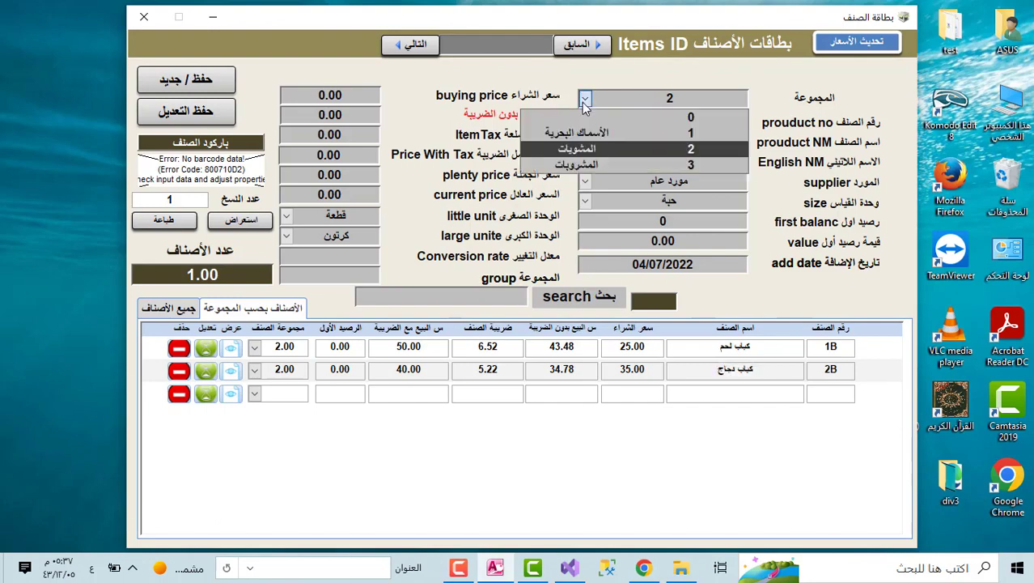
{"action": "left_click", "coordinate": [616, 165]}
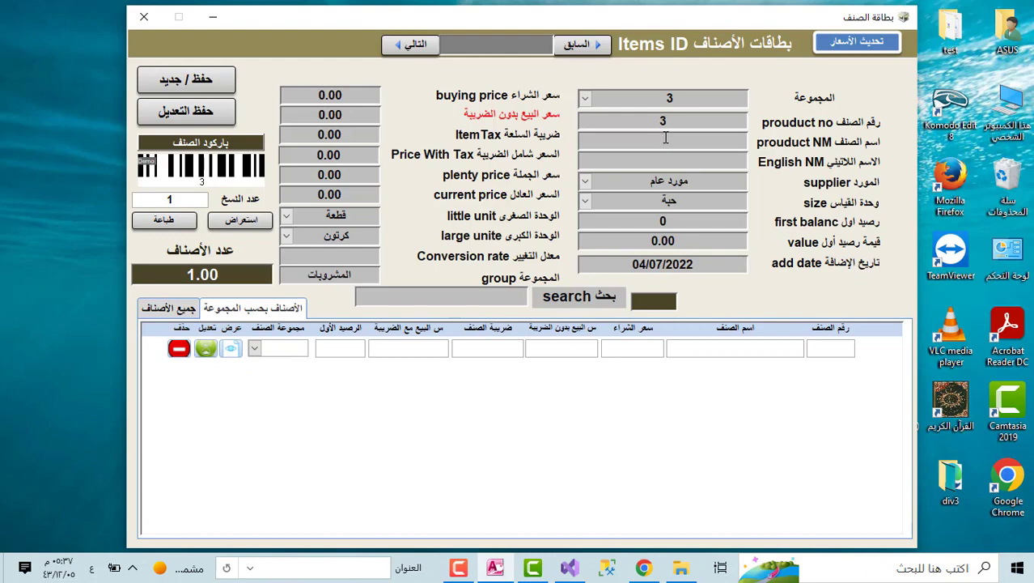
{"action": "type", "text": "اياه"}
{"action": "type", "text": " صغير"}
{"action": "key", "text": "Return"}
- Set the price with tax of مياه صغير to 1 and its buying price to 0.5, and save the item
{"action": "type", "text": "1"}
{"action": "key", "text": "Return"}
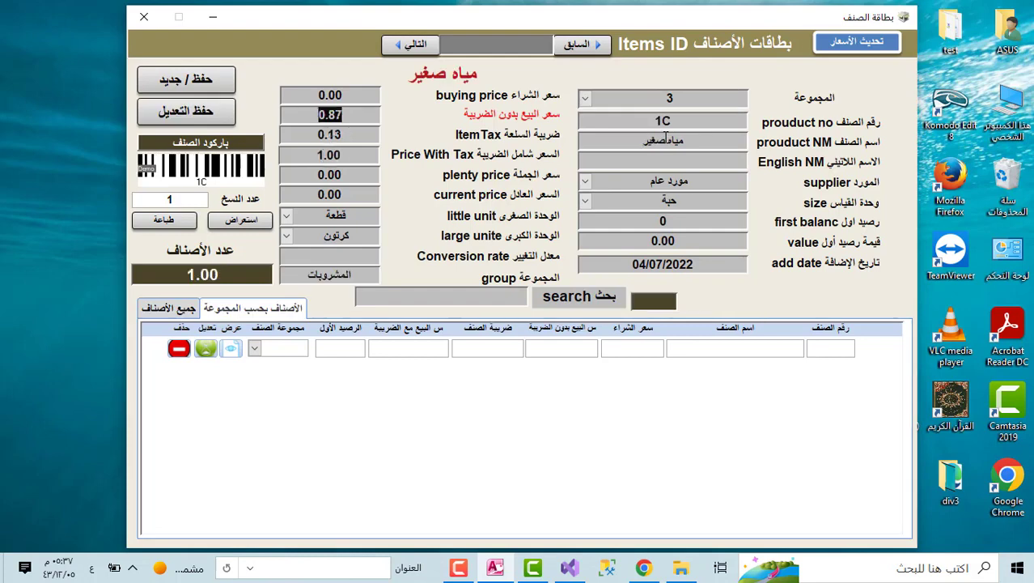
{"action": "key", "text": "Return"}
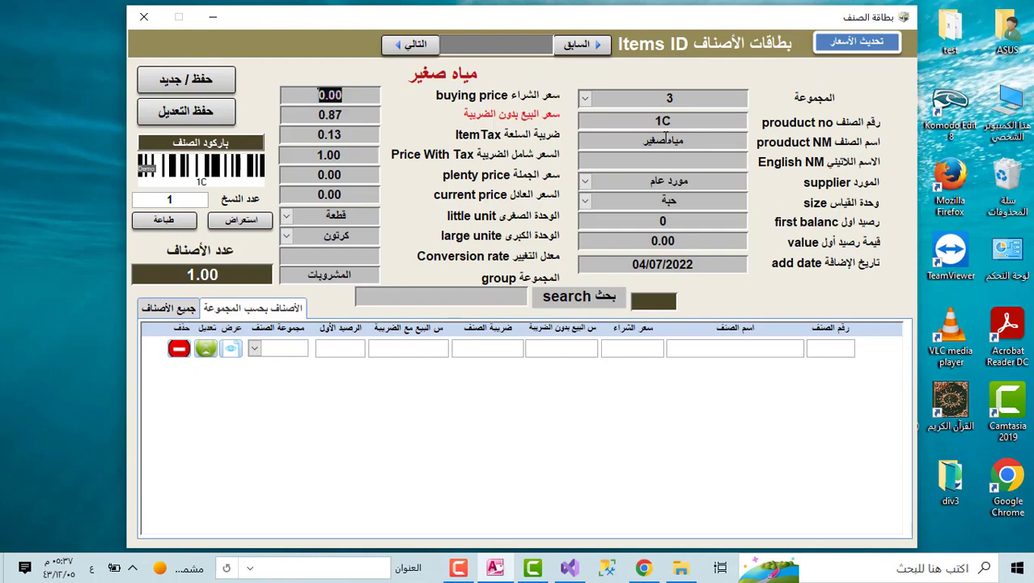
{"action": "type", "text": ".5"}
{"action": "key", "text": "Return"}
{"action": "left_click", "coordinate": [202, 81]}
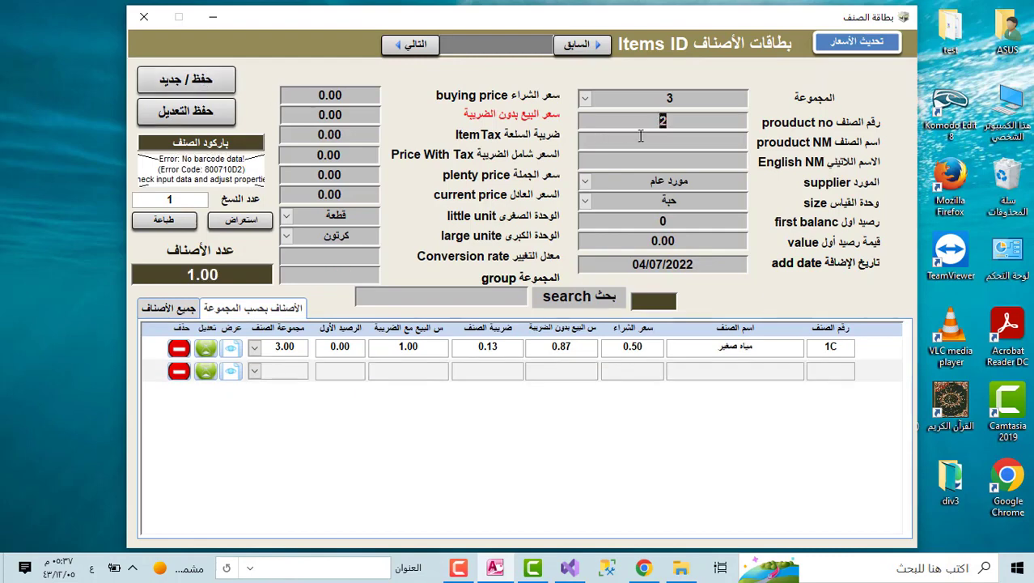
- Name the next item in group 3 حمضيات
{"action": "left_click", "coordinate": [667, 140]}
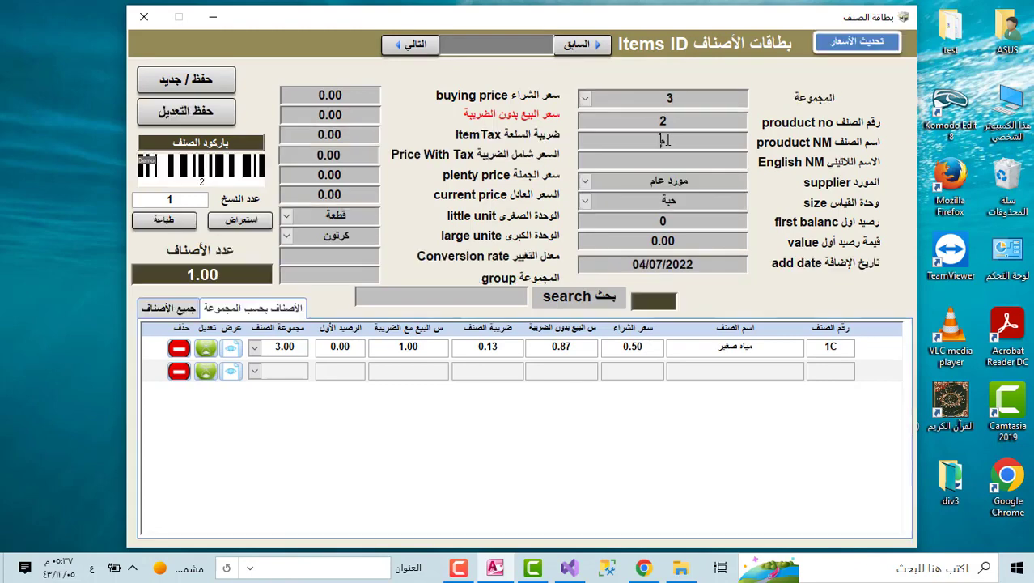
{"action": "type", "text": "حمضيات"}
{"action": "key", "text": "Return"}
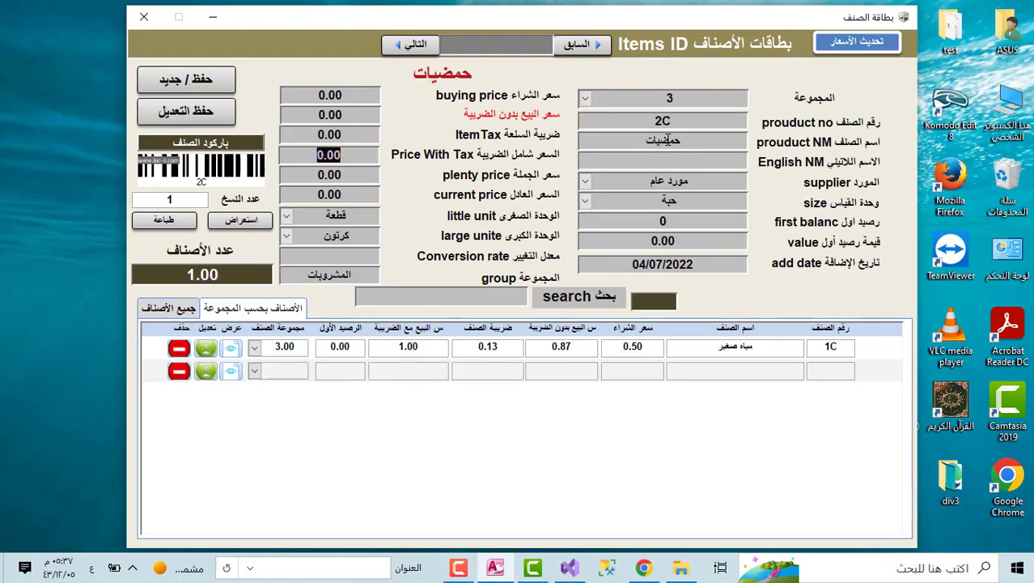
- Set the price with tax of حمضيات to 2.5 and its buying price to 1.5, and save the item
{"action": "type", "text": "2.5"}
{"action": "key", "text": "Return"}
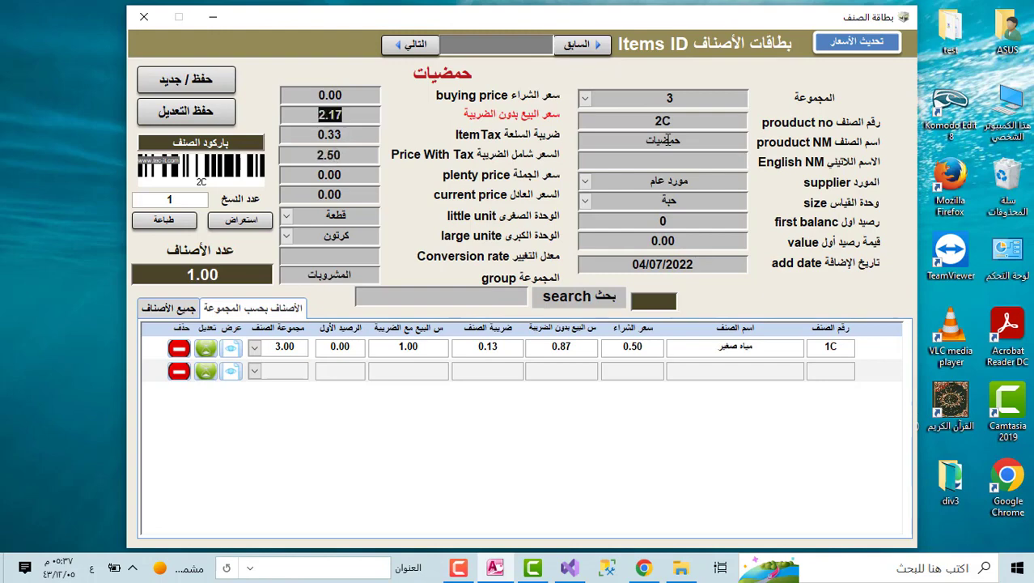
{"action": "key", "text": "Return"}
{"action": "type", "text": "1.5"}
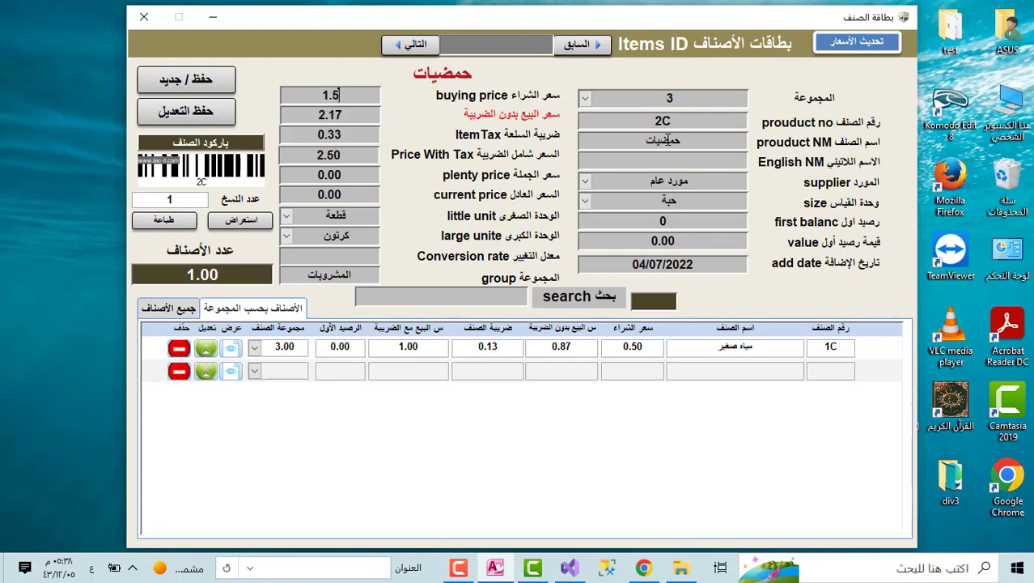
{"action": "key", "text": "Return"}
{"action": "left_click", "coordinate": [217, 79]}
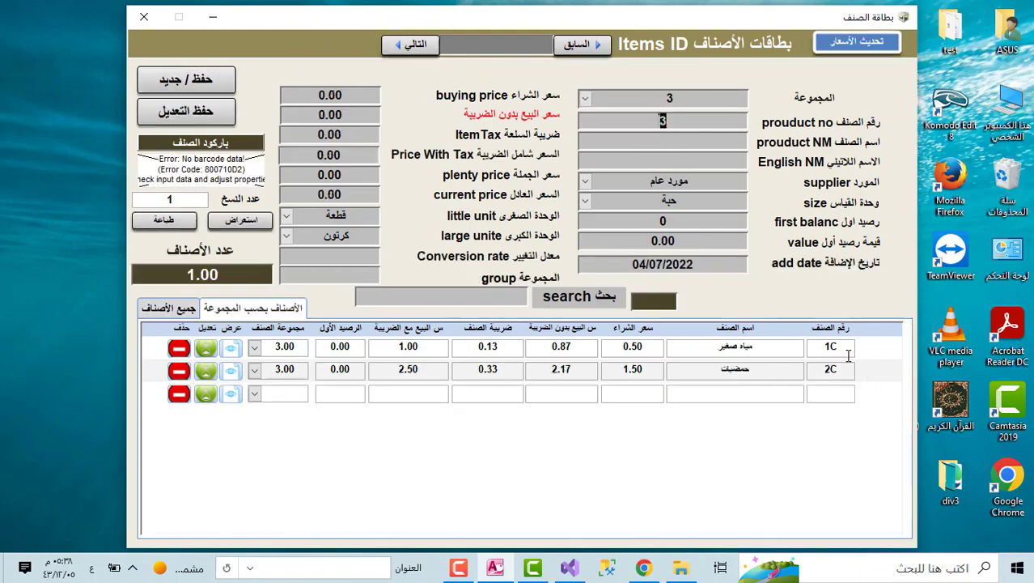
- Close the item card and open the sales invoice window (فاتورة بيع) fully in view
{"action": "left_click", "coordinate": [147, 17]}
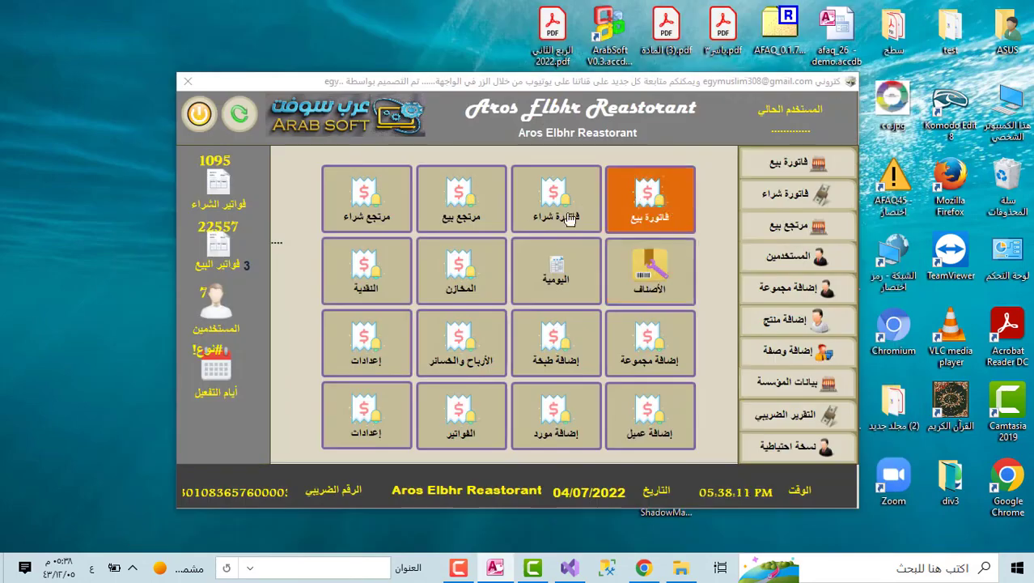
{"action": "left_click", "coordinate": [664, 205]}
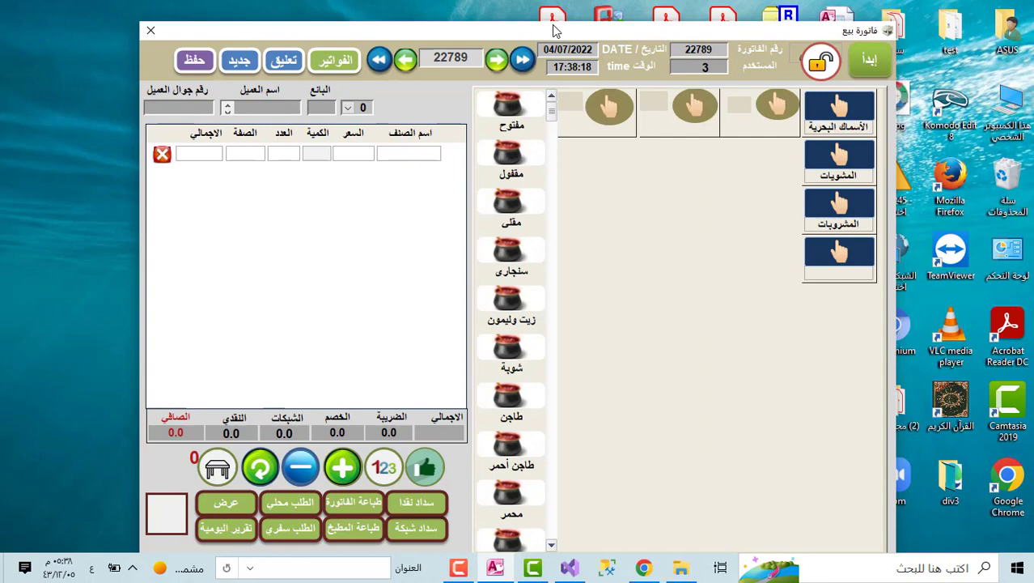
{"action": "mouse_move", "coordinate": [559, 36]}
{"action": "left_mouse_down"}
{"action": "mouse_move", "coordinate": [564, 14]}
{"action": "mouse_move", "coordinate": [555, 22]}
{"action": "left_mouse_up"}
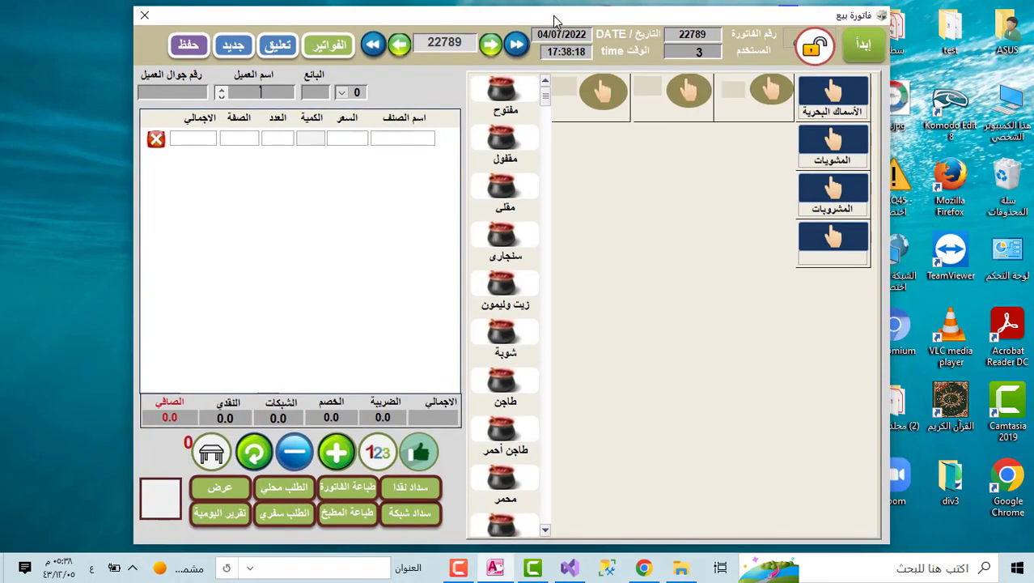
- Start the sales invoice with seller 1 and display the items of the group الأسماك البحرية
{"action": "left_click", "coordinate": [866, 44]}
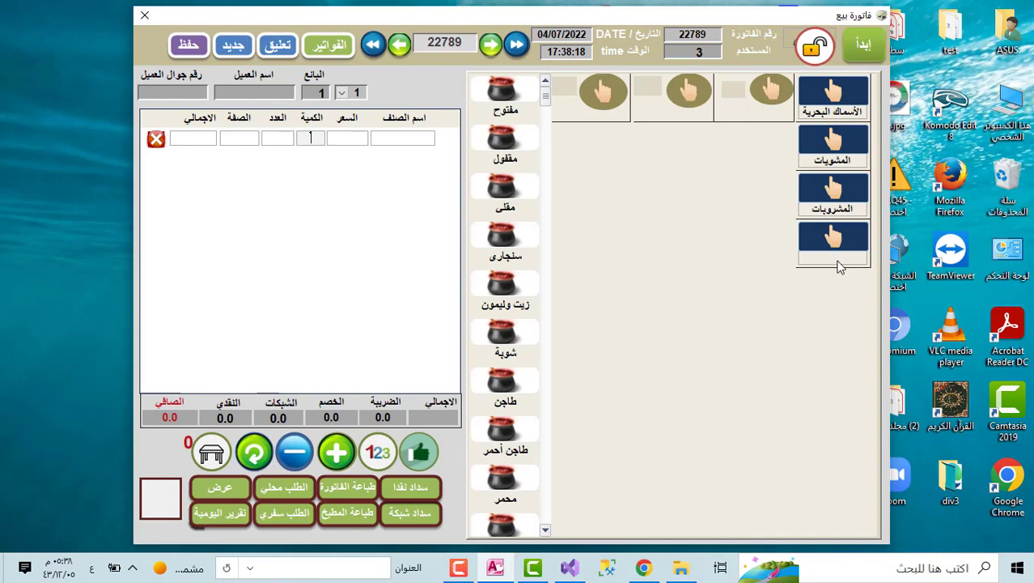
{"action": "left_click", "coordinate": [845, 97]}
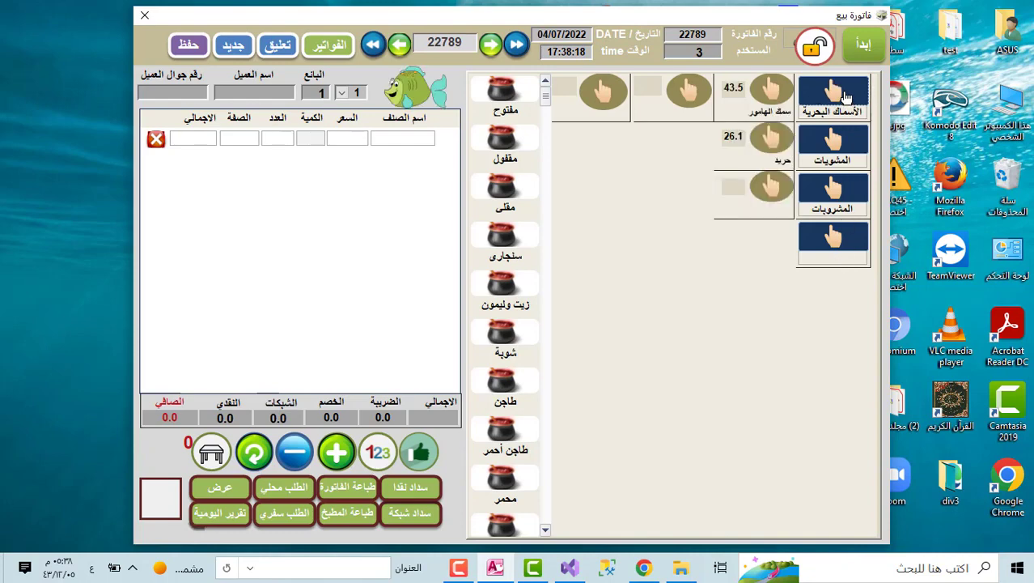
- Display the items of the groups المشويات and المشروبات, and return to the items of الأسماك البحرية
{"action": "left_click", "coordinate": [847, 152]}
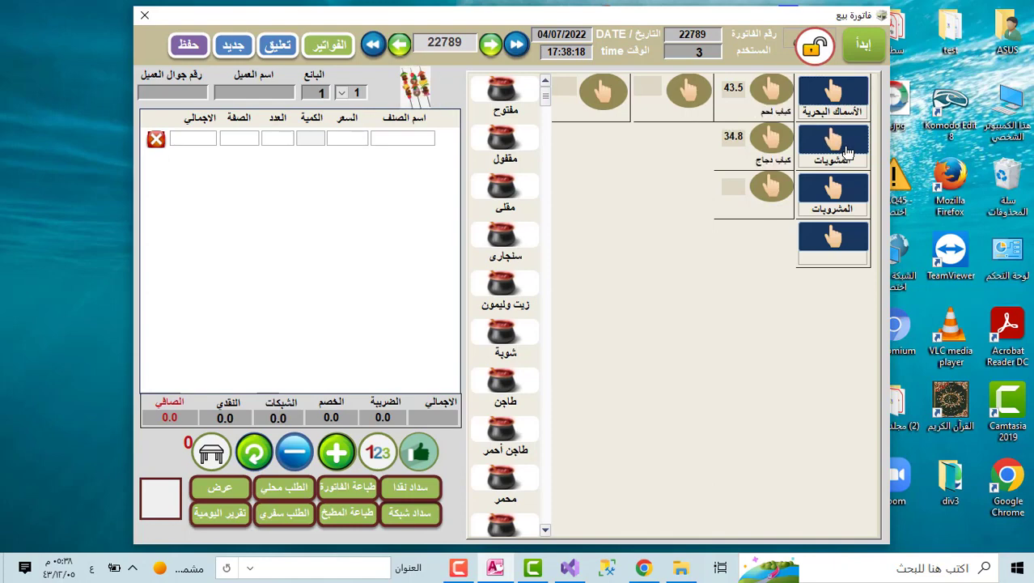
{"action": "left_click", "coordinate": [842, 97]}
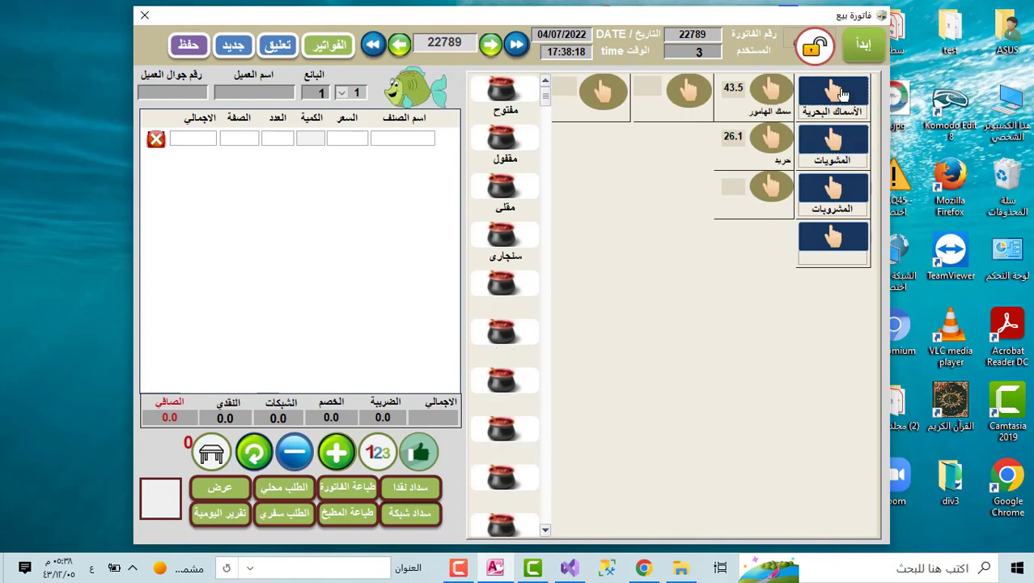
{"action": "left_click", "coordinate": [840, 144]}
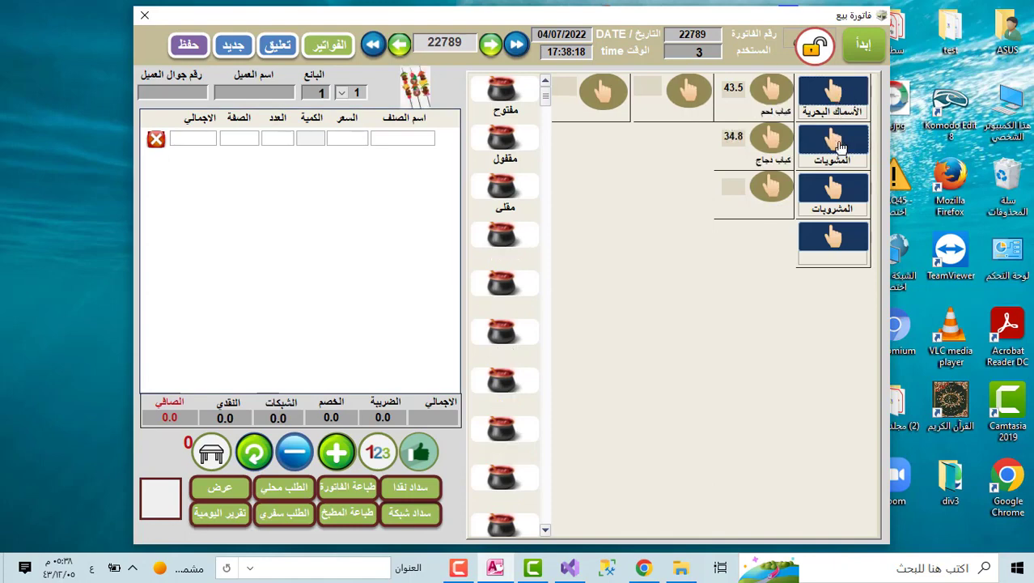
{"action": "left_click", "coordinate": [846, 198]}
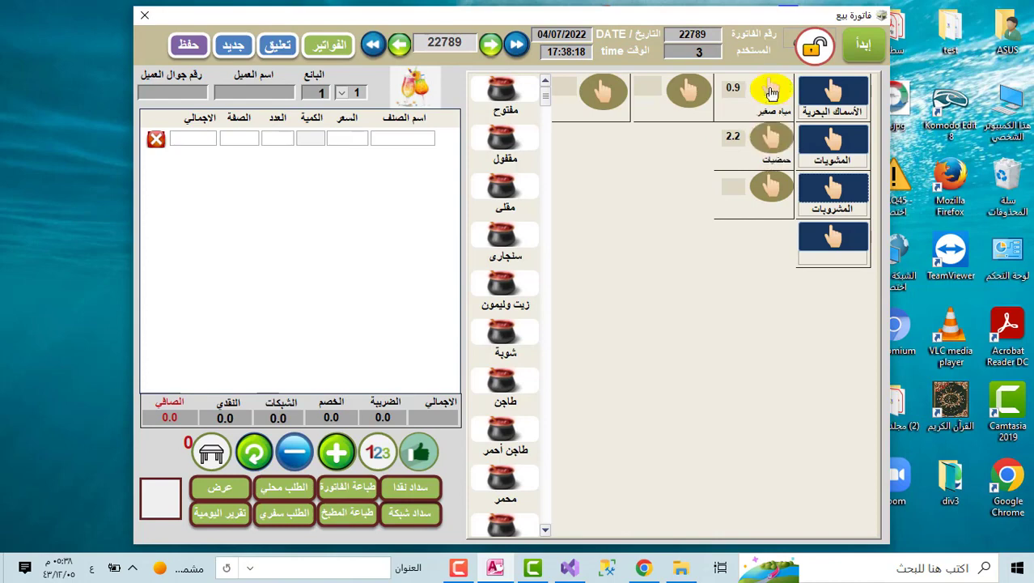
{"action": "left_click", "coordinate": [829, 108]}
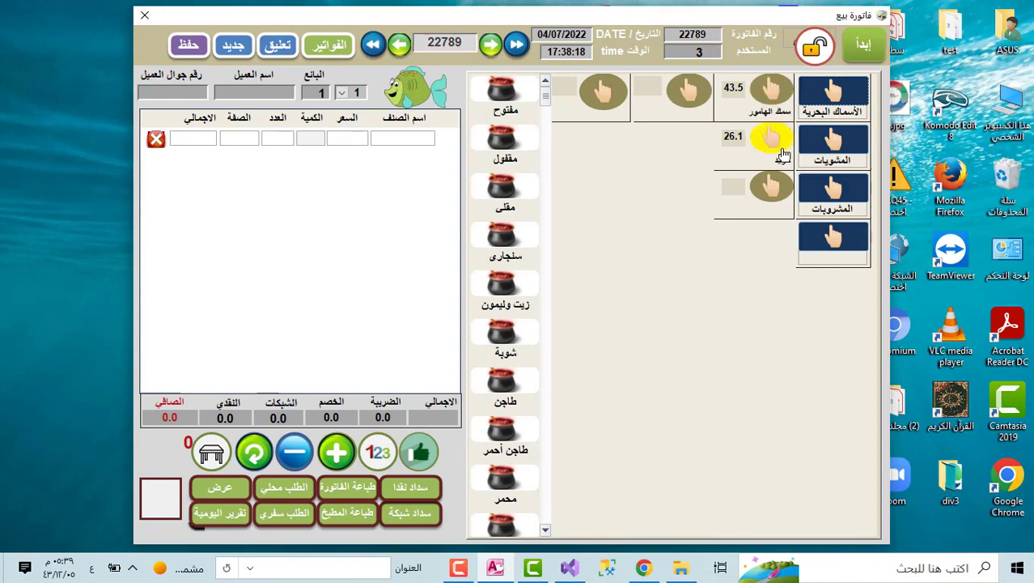
- Look through the whole list of preparation styles available for the fish items
{"action": "left_click", "coordinate": [546, 98]}
{"action": "left_click_drag", "start_coordinate": [546, 98], "coordinate": [518, 87]}
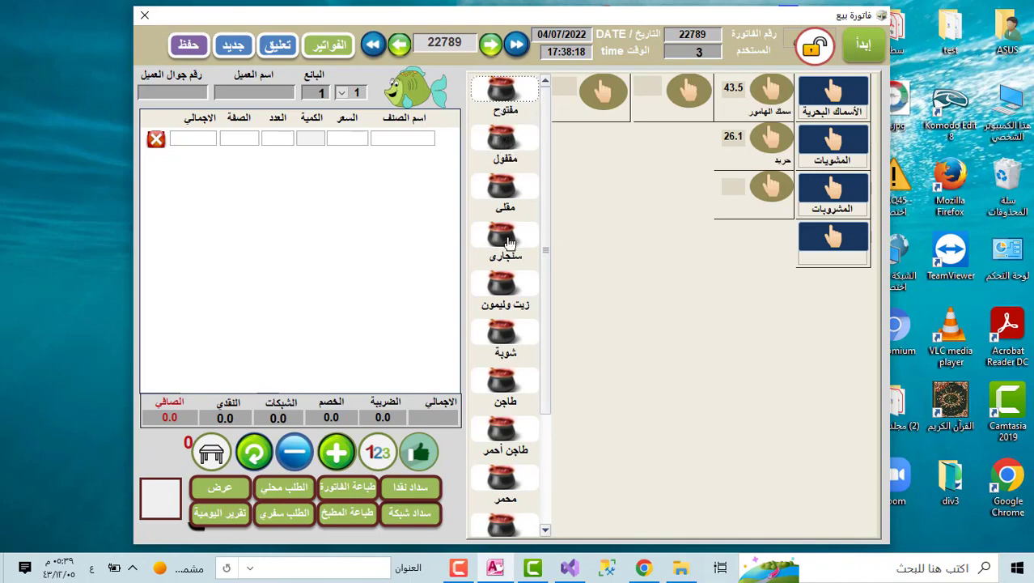
{"action": "scroll", "coordinate": [506, 142], "scroll_direction": "down", "scroll_amount": 4}
{"action": "scroll", "coordinate": [510, 142], "scroll_direction": "up", "scroll_amount": 4}
{"action": "scroll", "coordinate": [510, 142], "scroll_direction": "down", "scroll_amount": 4}
{"action": "scroll", "coordinate": [504, 134], "scroll_direction": "up", "scroll_amount": 4}
{"action": "scroll", "coordinate": [504, 113], "scroll_direction": "down", "scroll_amount": 4}
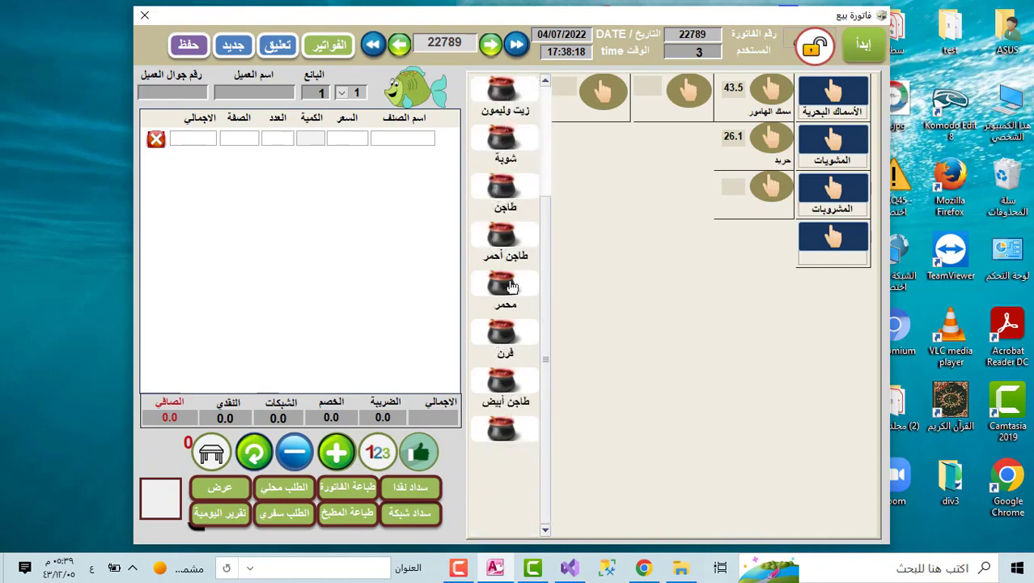
{"action": "scroll", "coordinate": [514, 206], "scroll_direction": "up", "scroll_amount": 4}
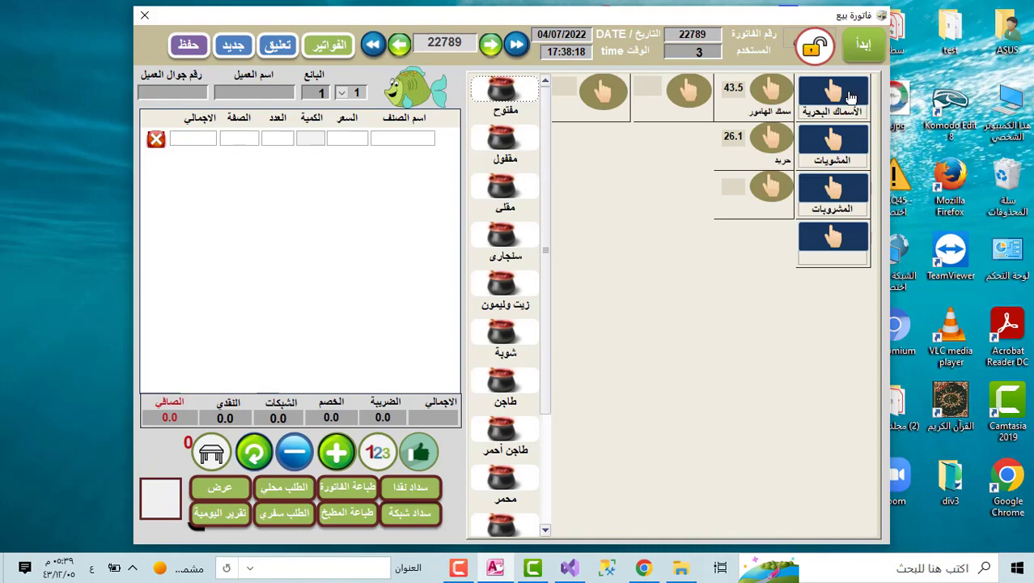
- Add سمك الهامور to the invoice with a weight of 1.2, 2 pieces and the preparation style مقلي
{"action": "left_click", "coordinate": [772, 91]}
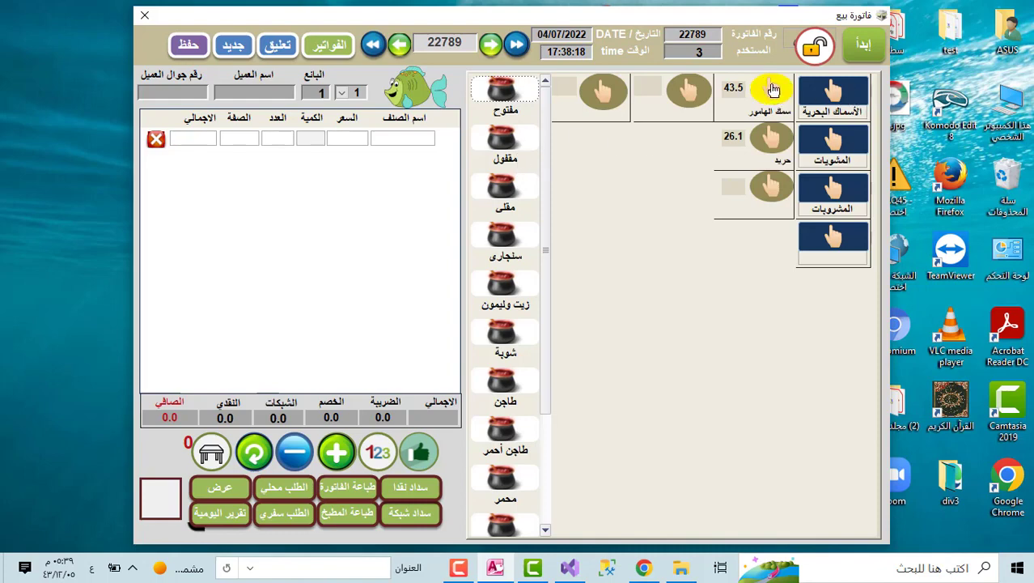
{"action": "left_click", "coordinate": [773, 89]}
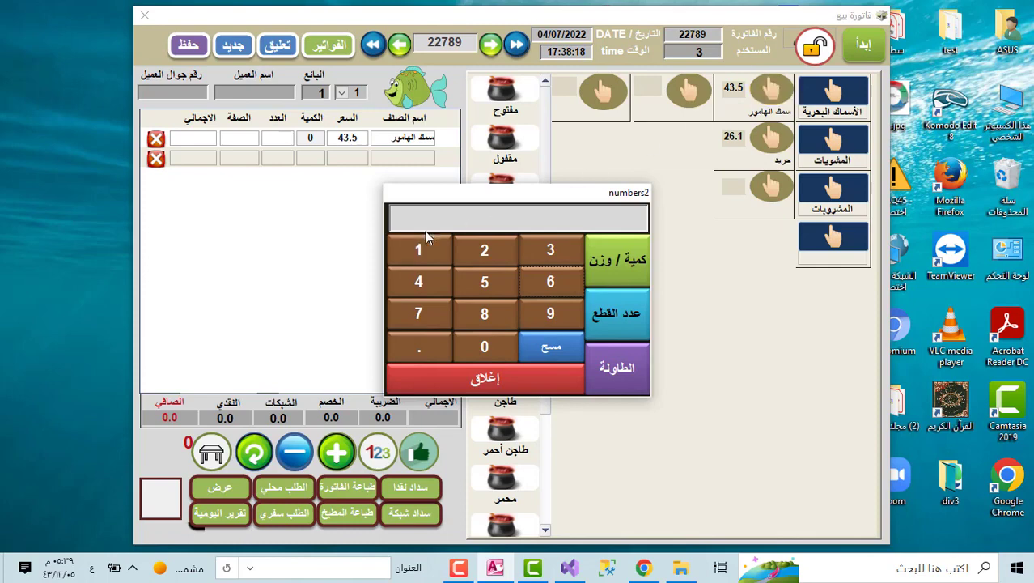
{"action": "left_click", "coordinate": [420, 250]}
{"action": "left_click", "coordinate": [429, 348]}
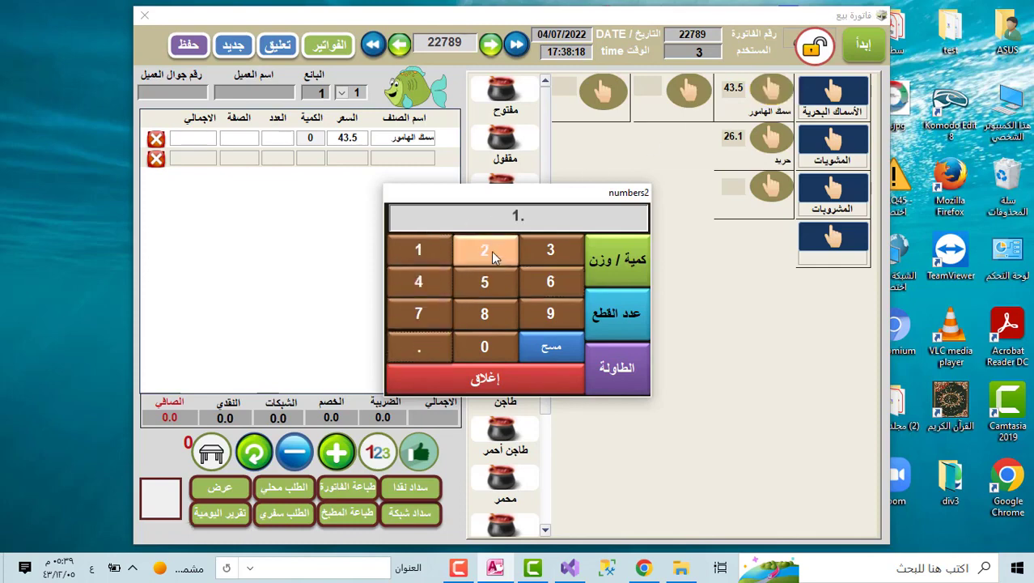
{"action": "left_click", "coordinate": [490, 251]}
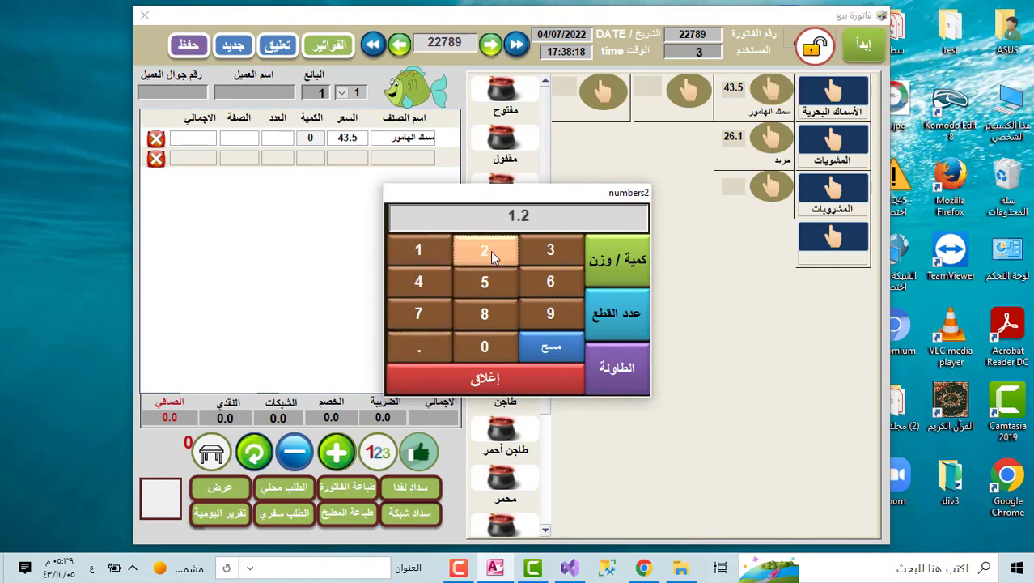
{"action": "left_click", "coordinate": [629, 268]}
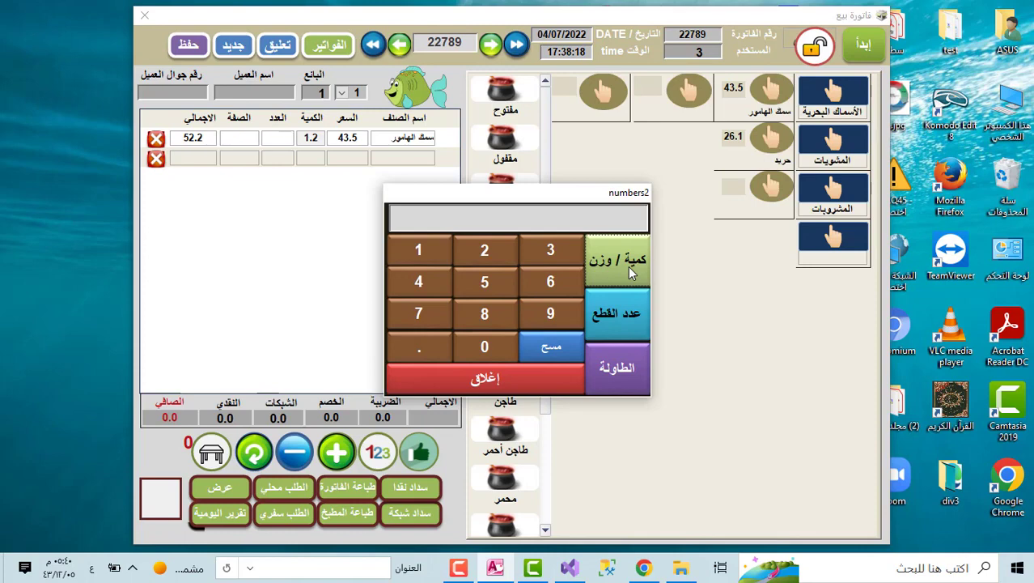
{"action": "left_click", "coordinate": [489, 250]}
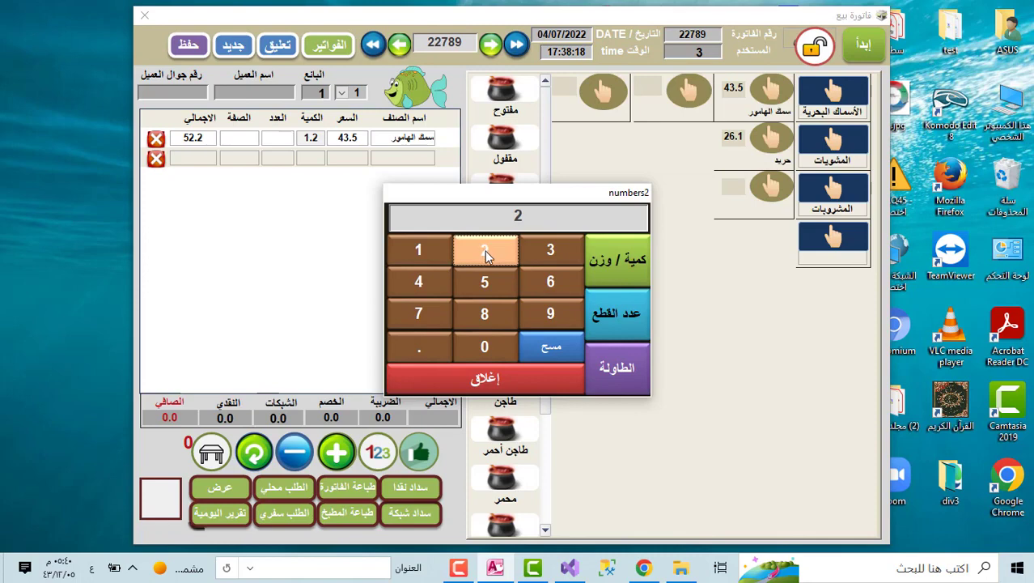
{"action": "left_click", "coordinate": [612, 315]}
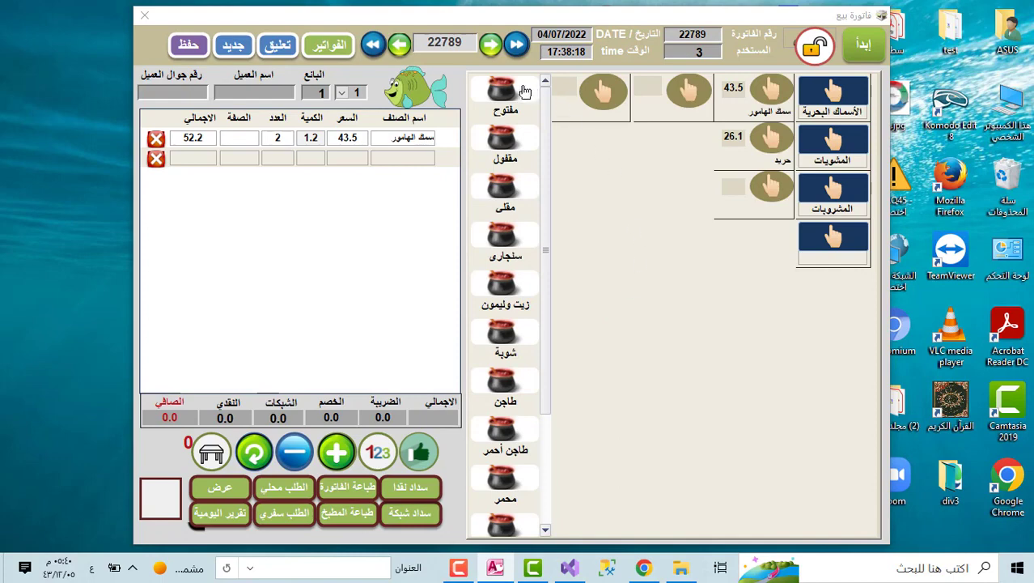
{"action": "scroll", "coordinate": [505, 148], "scroll_direction": "down", "scroll_amount": 1}
{"action": "scroll", "coordinate": [509, 154], "scroll_direction": "up", "scroll_amount": 1}
{"action": "left_click", "coordinate": [505, 191]}
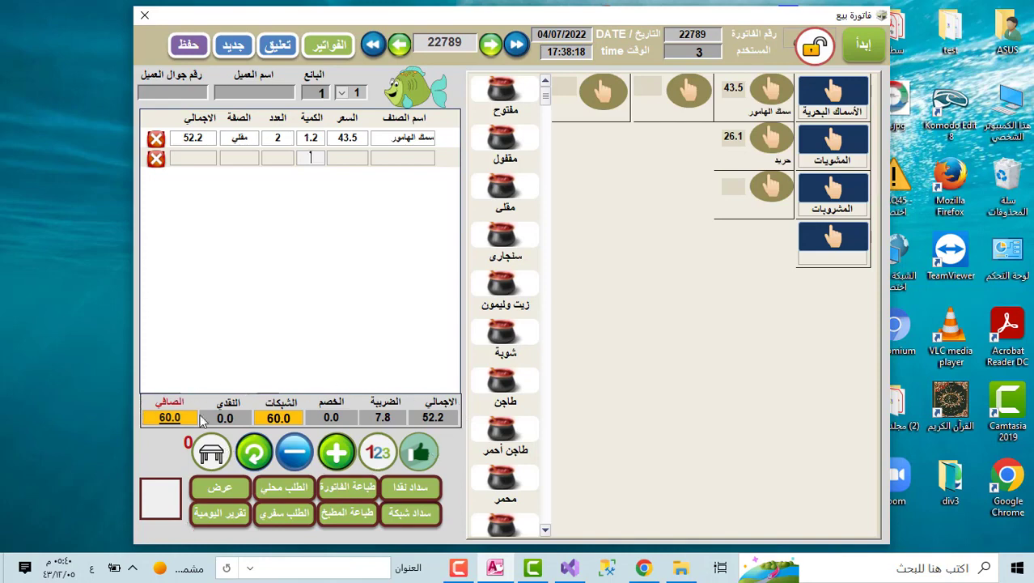
- Clear all item lines from the current sales invoice
{"action": "key", "text": "Up"}
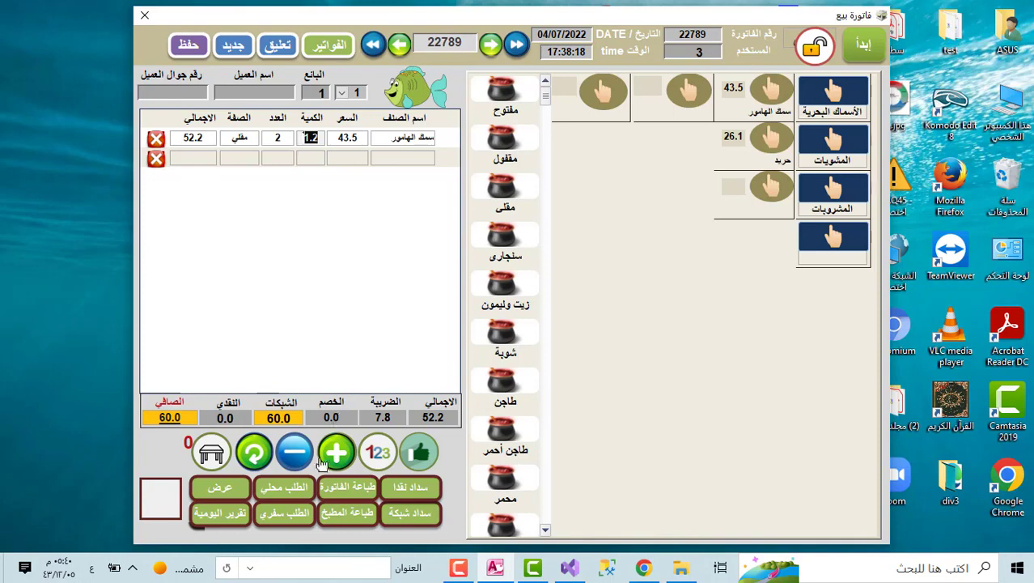
{"action": "left_click", "coordinate": [256, 453]}
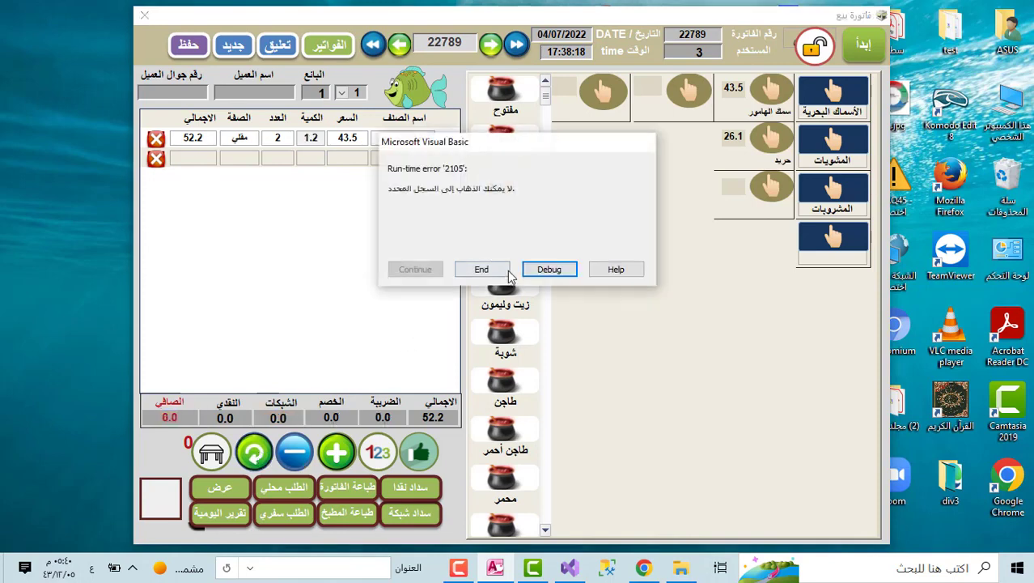
{"action": "left_click", "coordinate": [503, 271]}
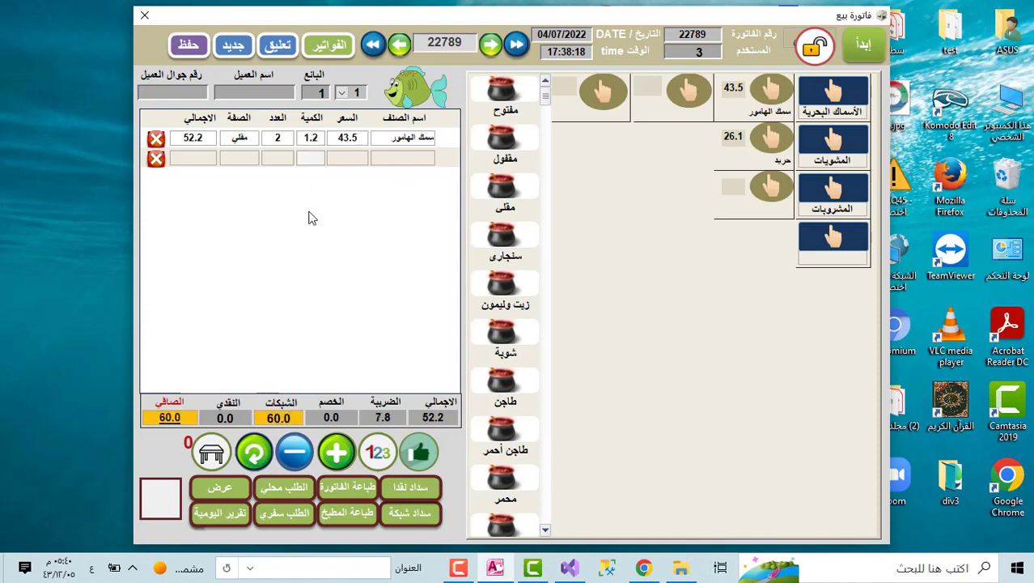
{"action": "left_click", "coordinate": [256, 457]}
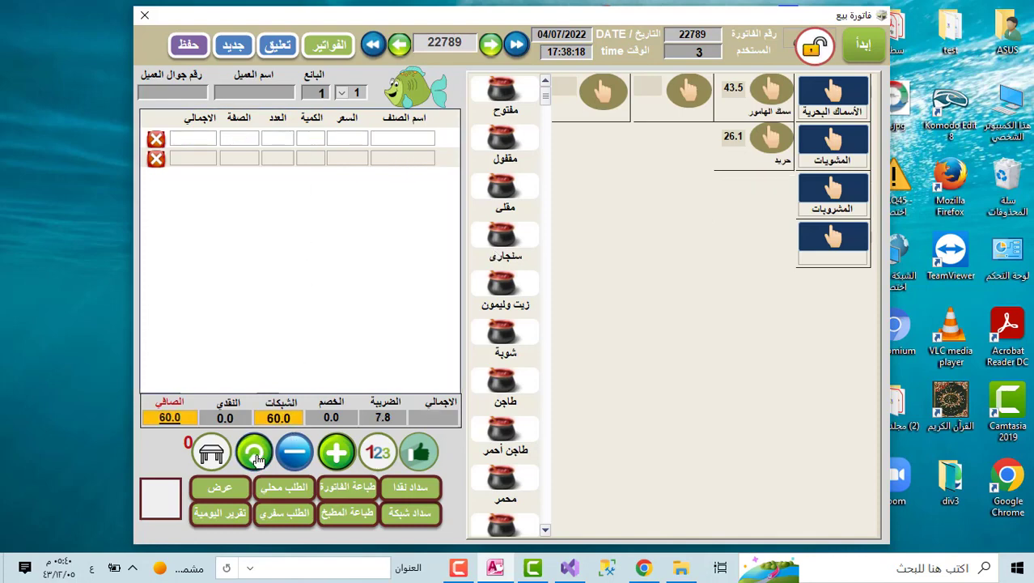
{"action": "left_click", "coordinate": [256, 457]}
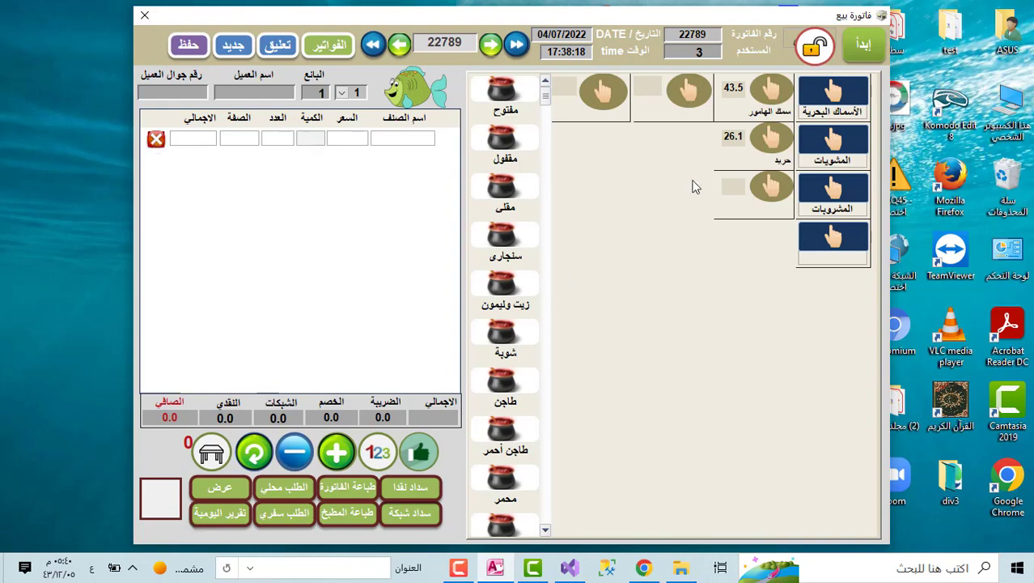
- Add كباب لحم from المشويات to the invoice, plus حريد from الأسماك البحرية with weight 0.8, 1 piece and style مفتوح
{"action": "left_click", "coordinate": [807, 149]}
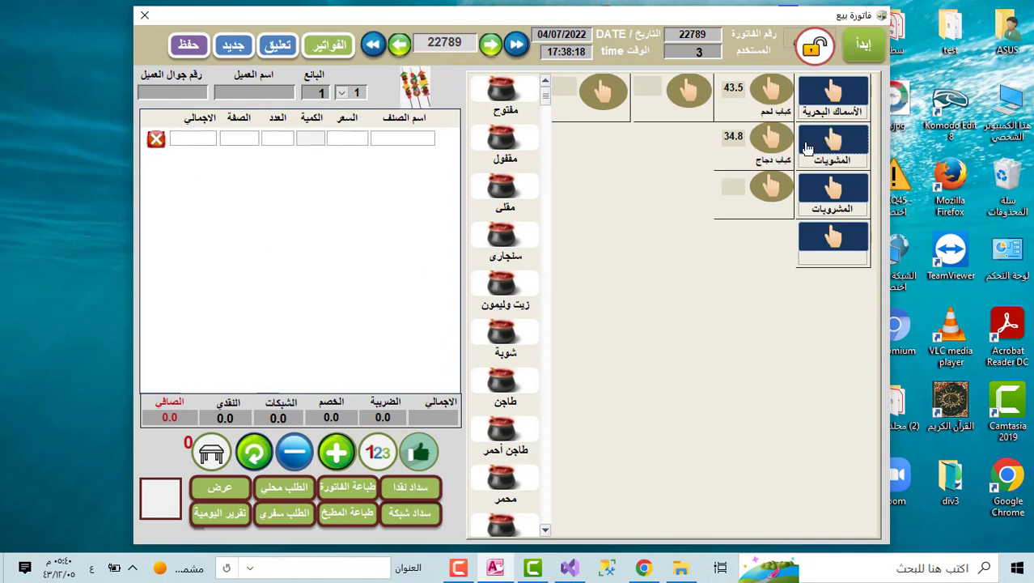
{"action": "left_click", "coordinate": [772, 91]}
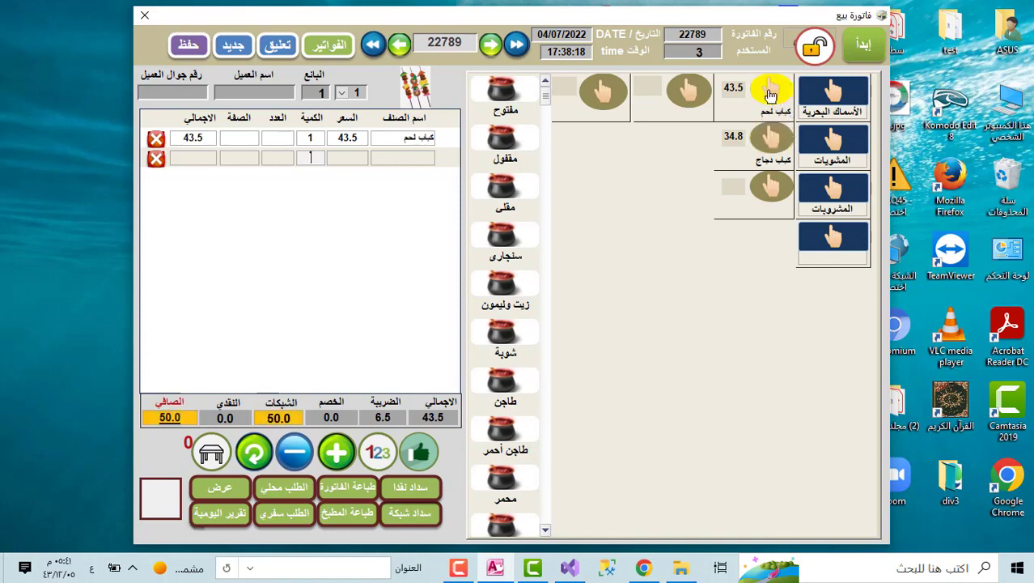
{"action": "left_click", "coordinate": [836, 95]}
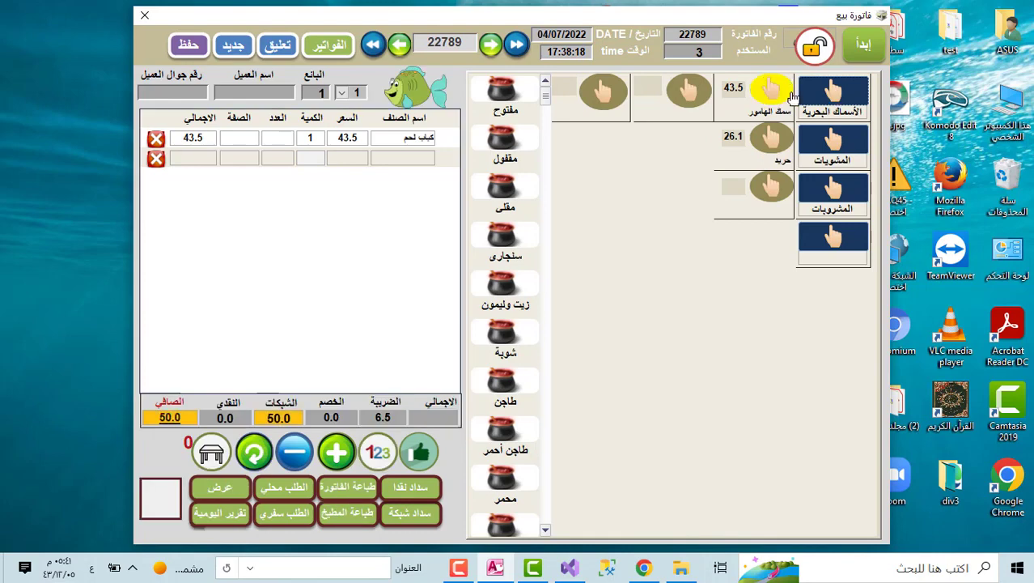
{"action": "left_click", "coordinate": [779, 141]}
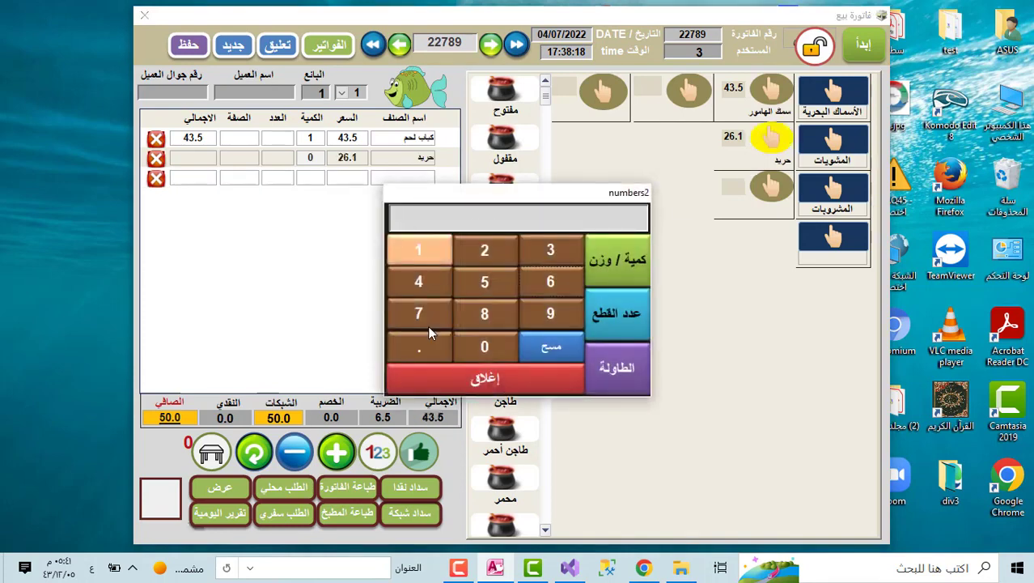
{"action": "left_click", "coordinate": [486, 318]}
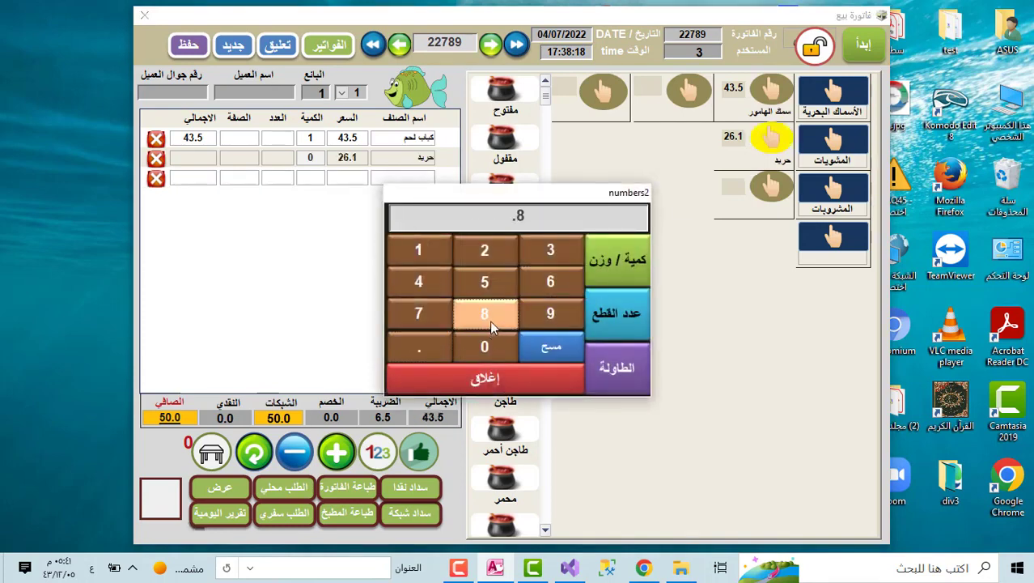
{"action": "left_click", "coordinate": [614, 273]}
{"action": "left_click", "coordinate": [420, 261]}
{"action": "left_click", "coordinate": [617, 311]}
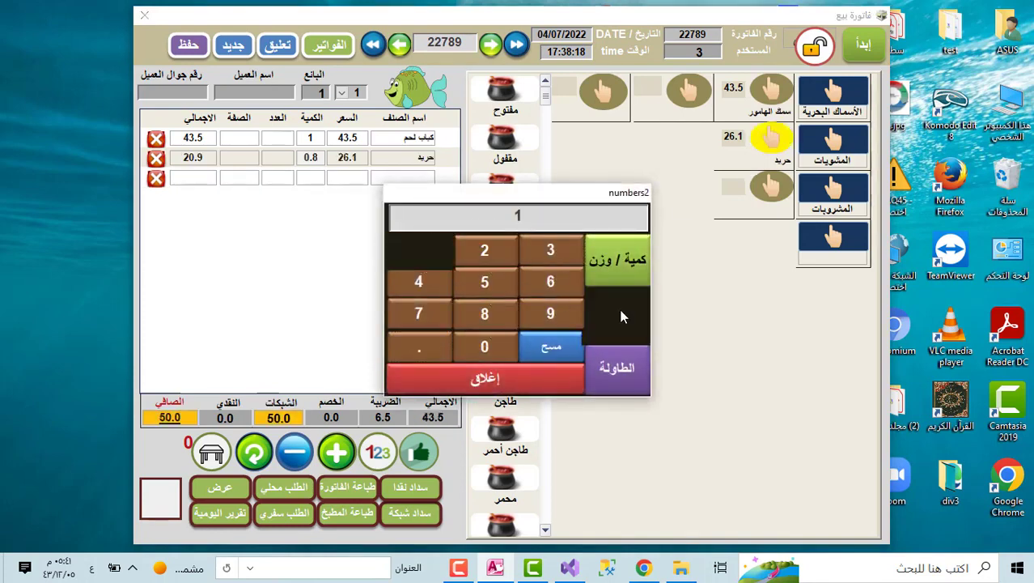
{"action": "left_click", "coordinate": [505, 95]}
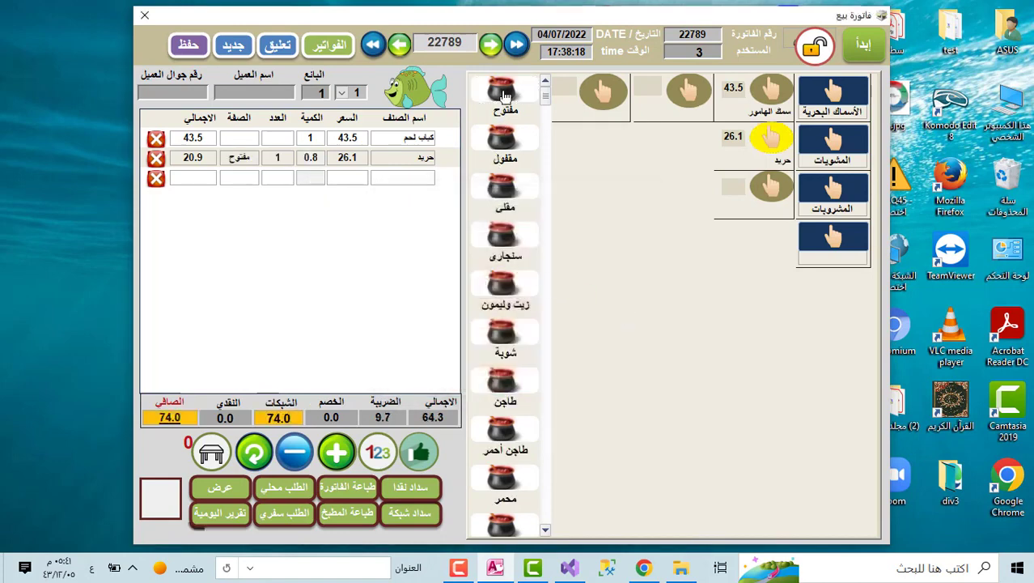
- Add مياه صغير from المشروبات to the invoice, raise its quantity to 3 and lower it to 2
{"action": "left_click", "coordinate": [834, 187]}
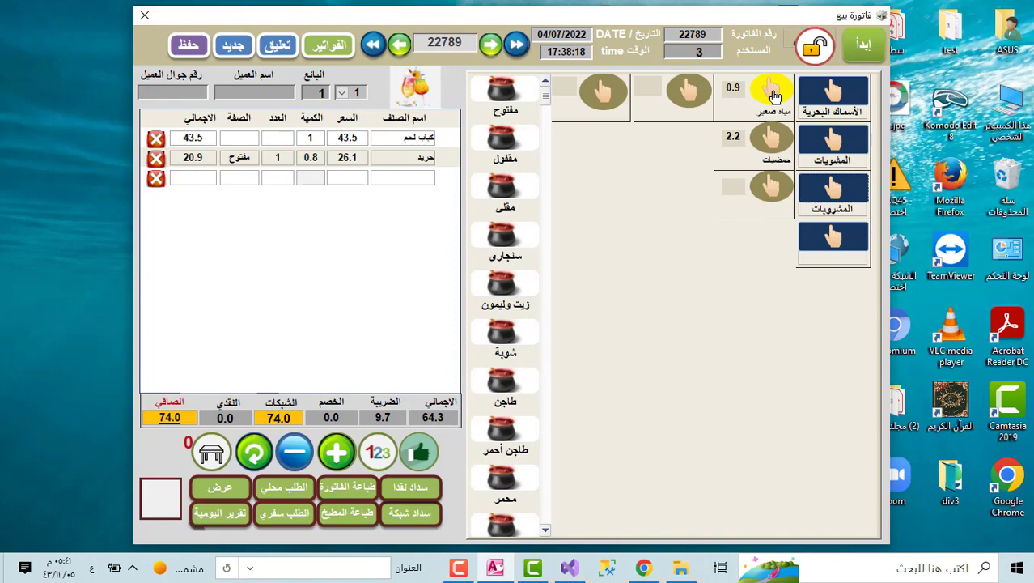
{"action": "left_click", "coordinate": [773, 93]}
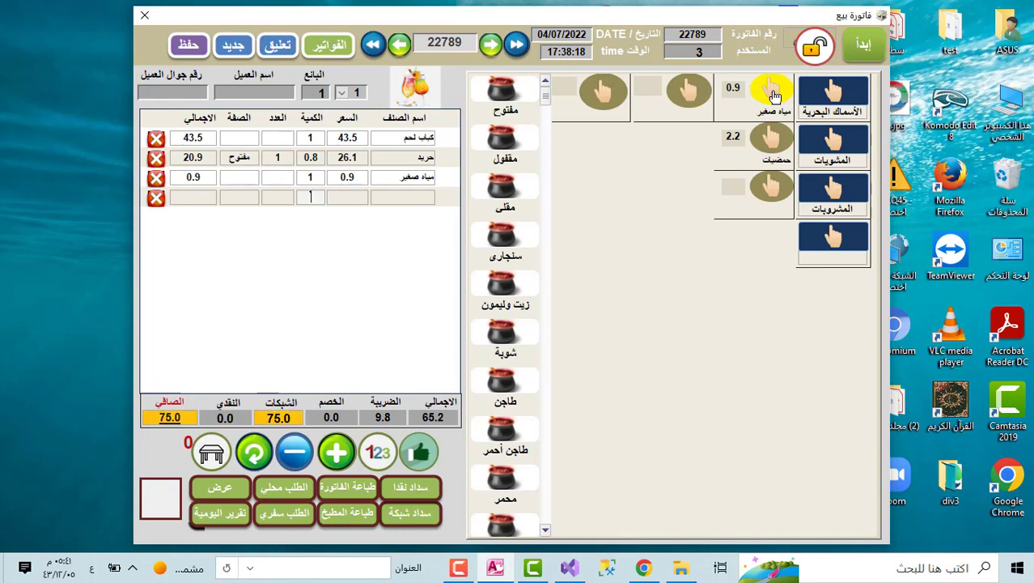
{"action": "left_click", "coordinate": [344, 458]}
{"action": "left_click", "coordinate": [344, 458]}
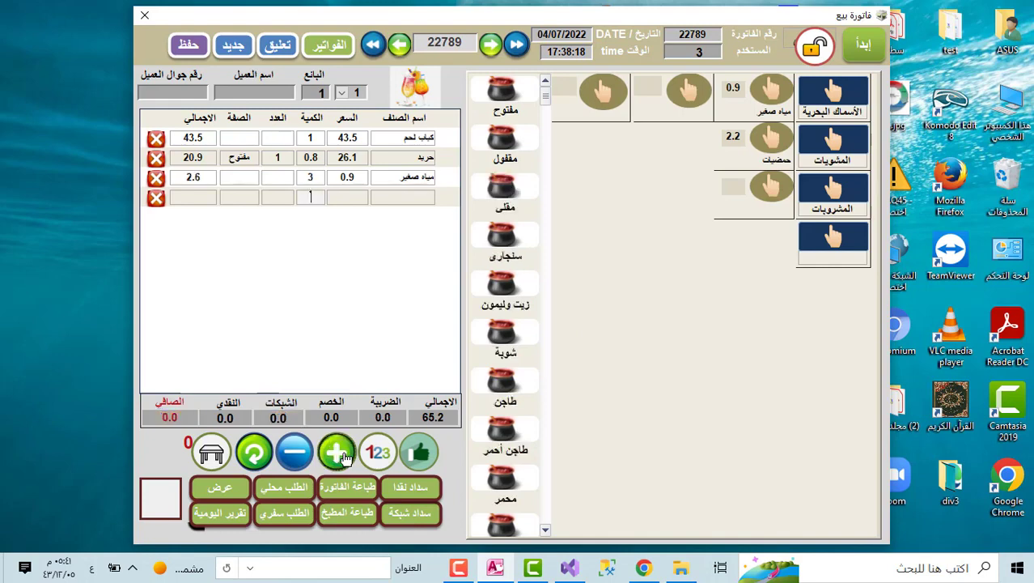
{"action": "left_click", "coordinate": [326, 197]}
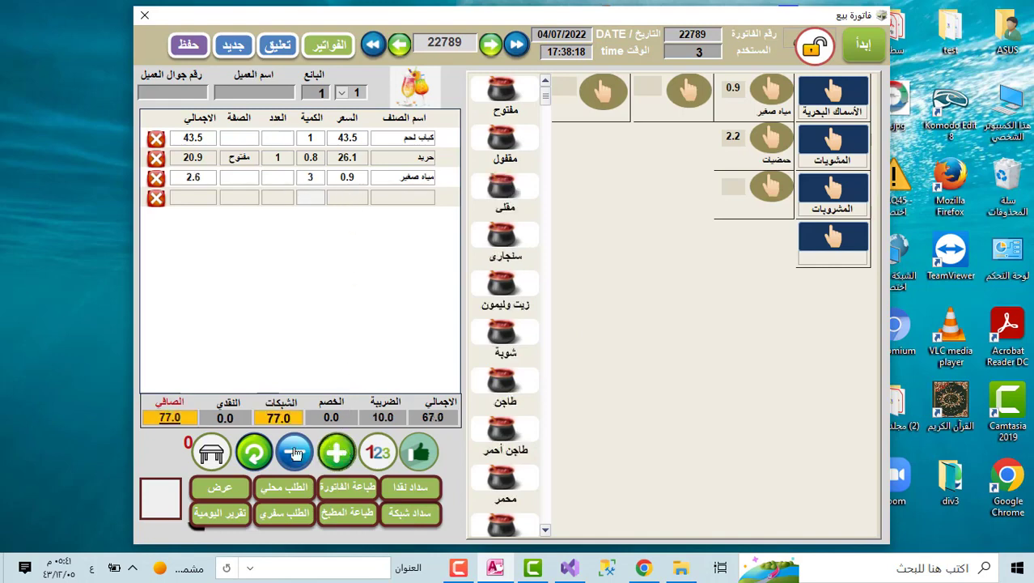
{"action": "left_click", "coordinate": [295, 452]}
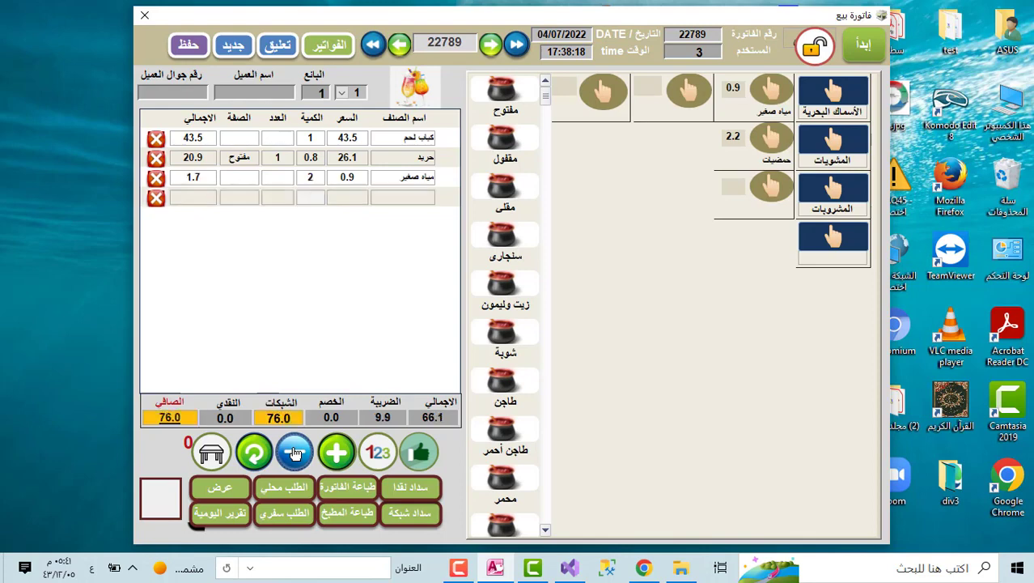
- Set the quantity of مياه صغير to 10 and delete the حريد line from the invoice
{"action": "left_click", "coordinate": [312, 177]}
{"action": "key", "text": "Return"}
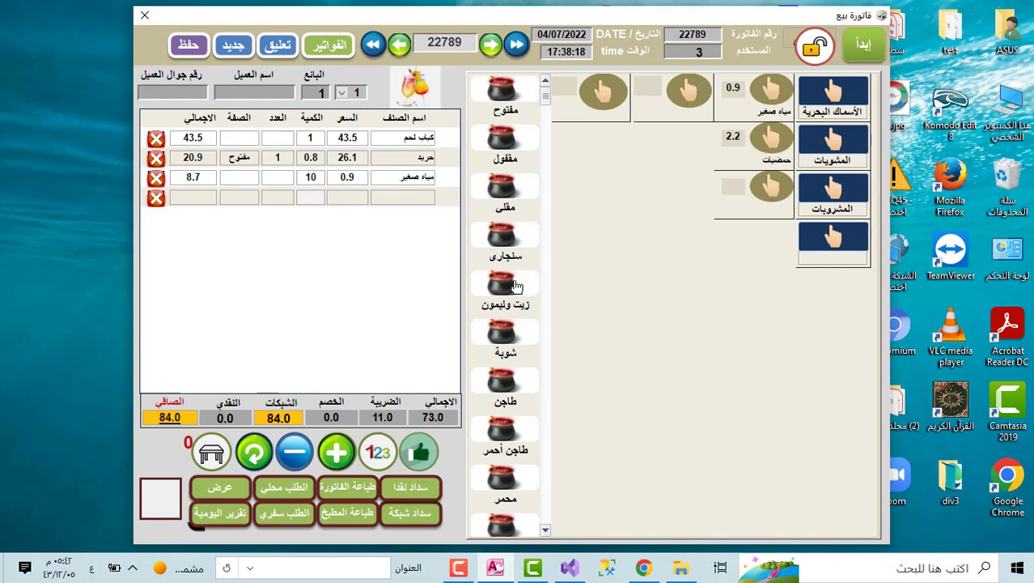
{"action": "left_click", "coordinate": [156, 158]}
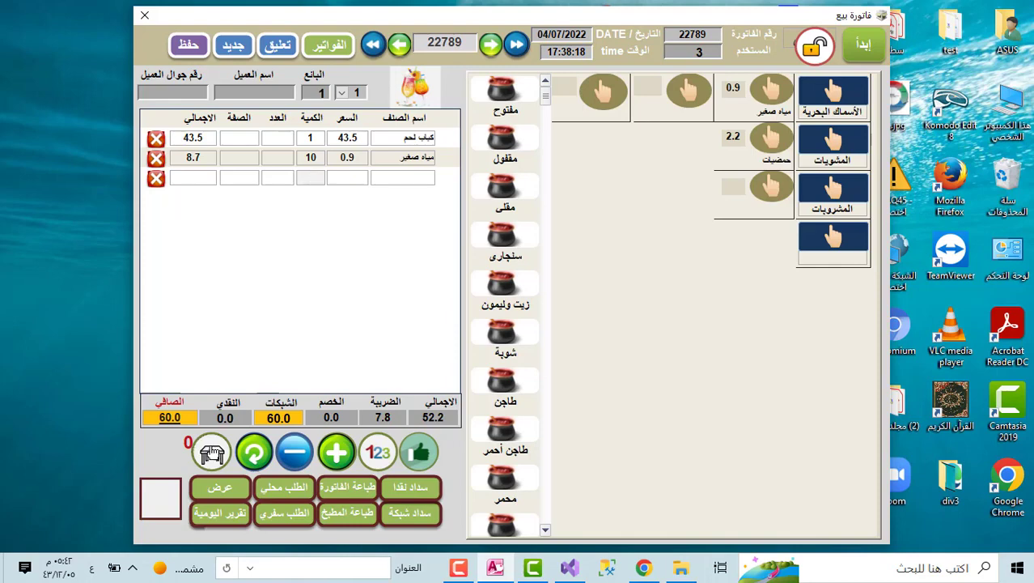
- Assign the invoice to table 5 and set its payment to cash (سداد نقدا)
{"action": "left_click", "coordinate": [210, 453]}
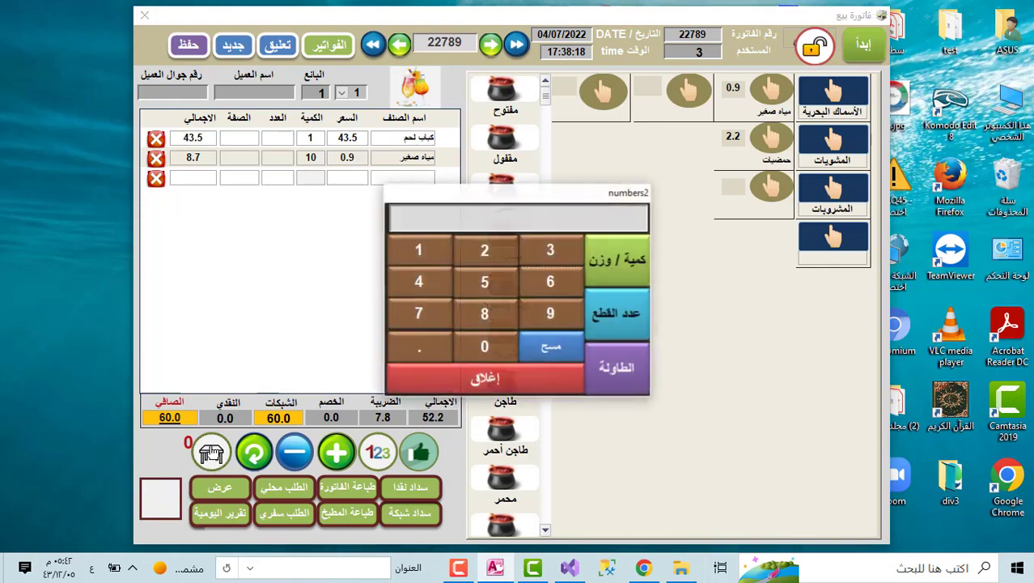
{"action": "left_click", "coordinate": [480, 285]}
{"action": "left_click", "coordinate": [606, 366]}
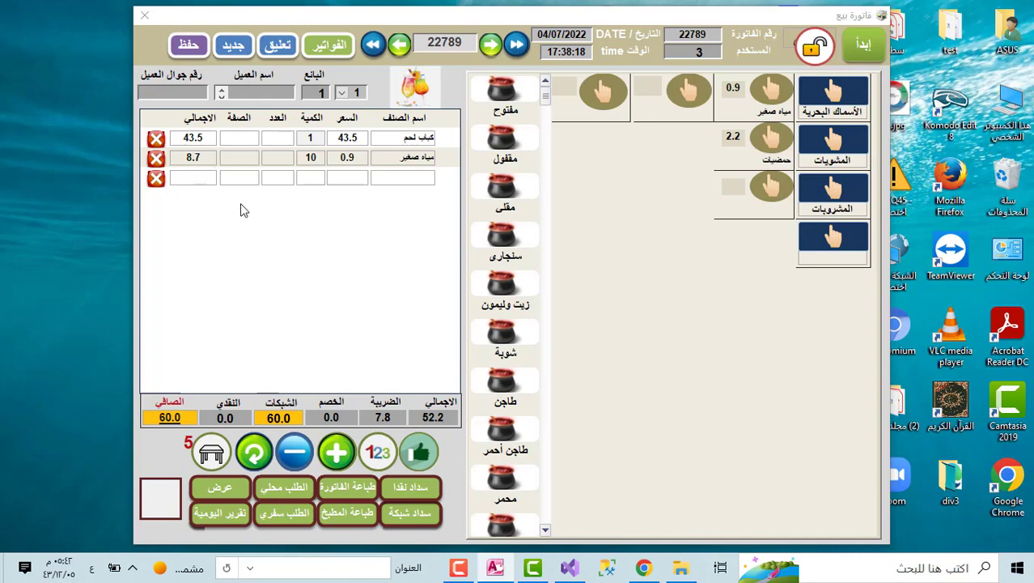
{"action": "left_click", "coordinate": [424, 497]}
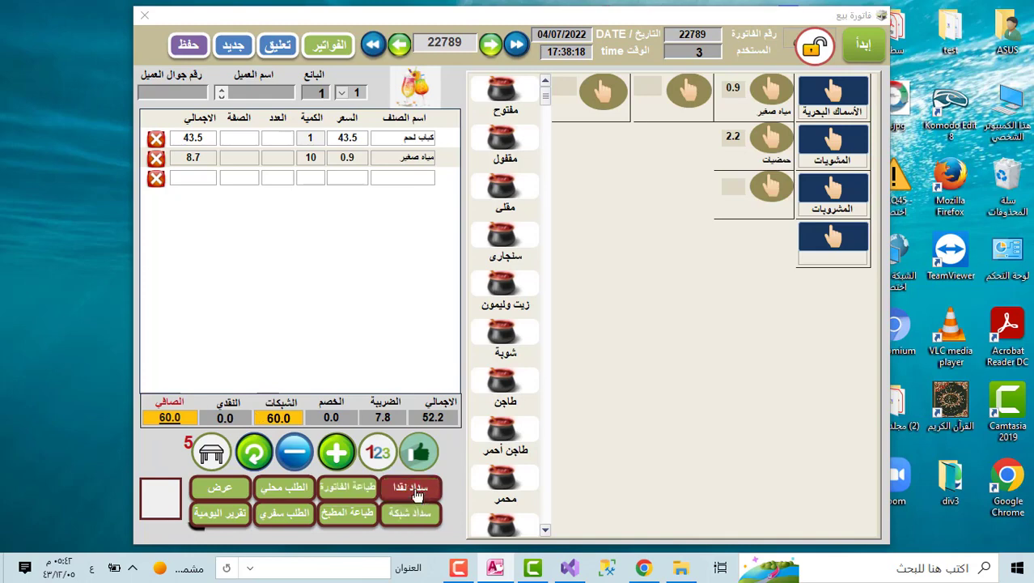
{"action": "left_click", "coordinate": [418, 492]}
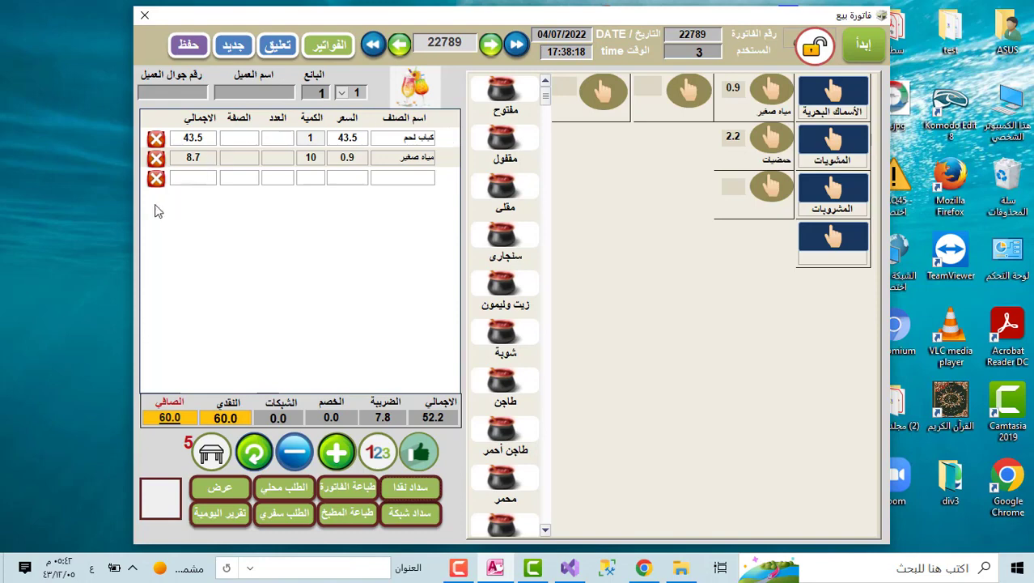
- Save the sales invoice, cancel its PDF print output and end the resulting run-time error
{"action": "left_click", "coordinate": [189, 46]}
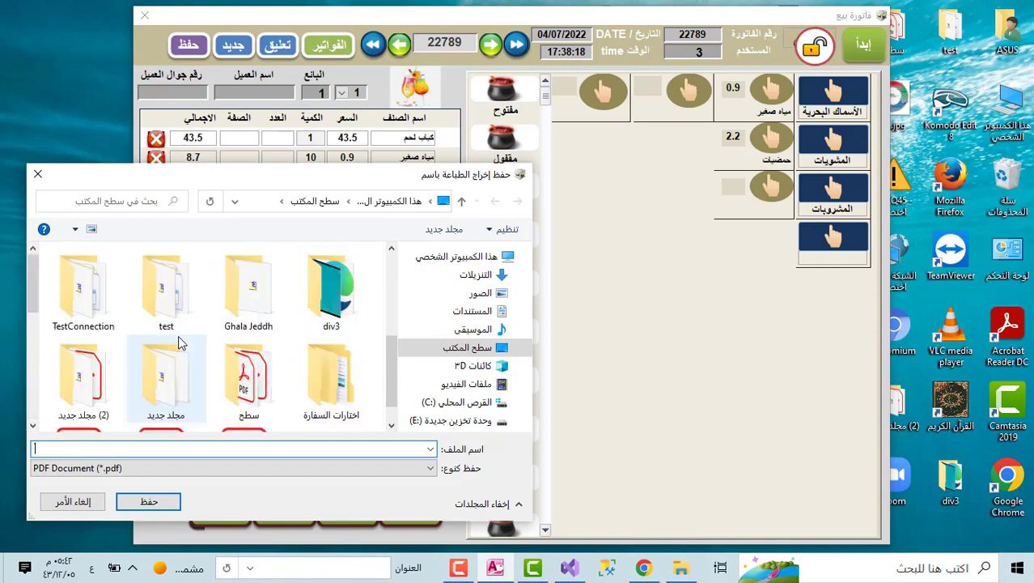
{"action": "left_click", "coordinate": [37, 177]}
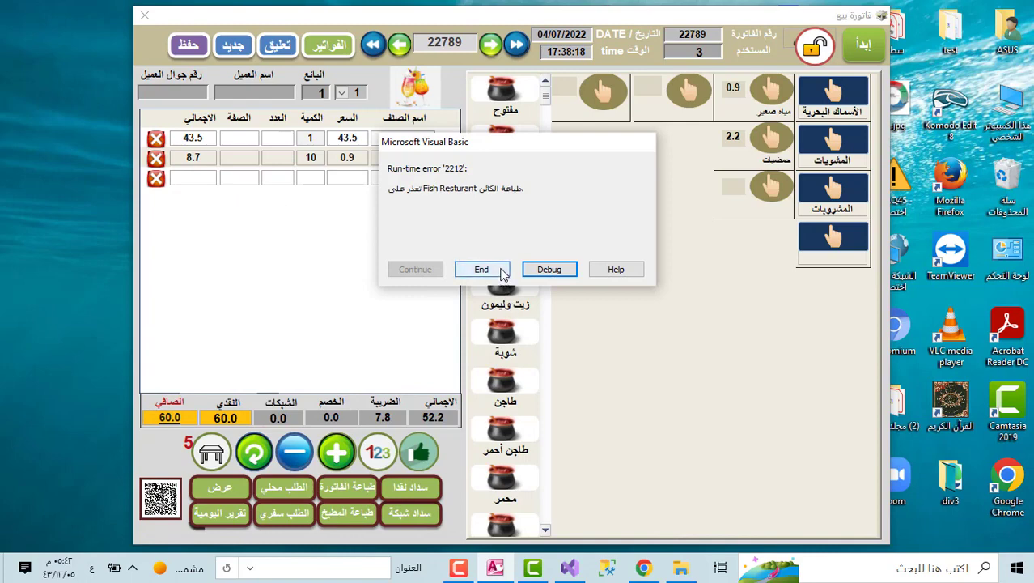
{"action": "left_click", "coordinate": [501, 272]}
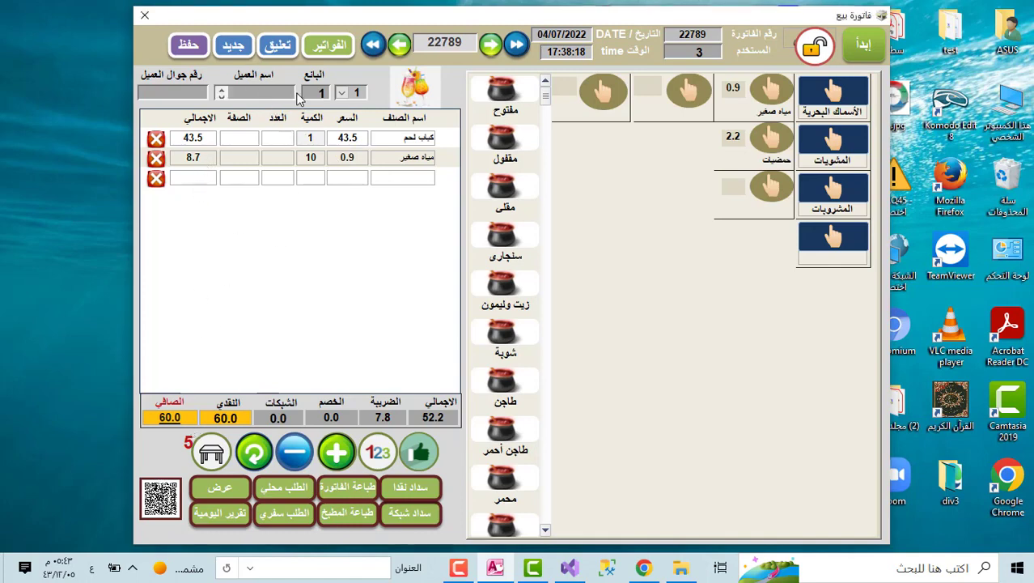
{"action": "left_click", "coordinate": [193, 92]}
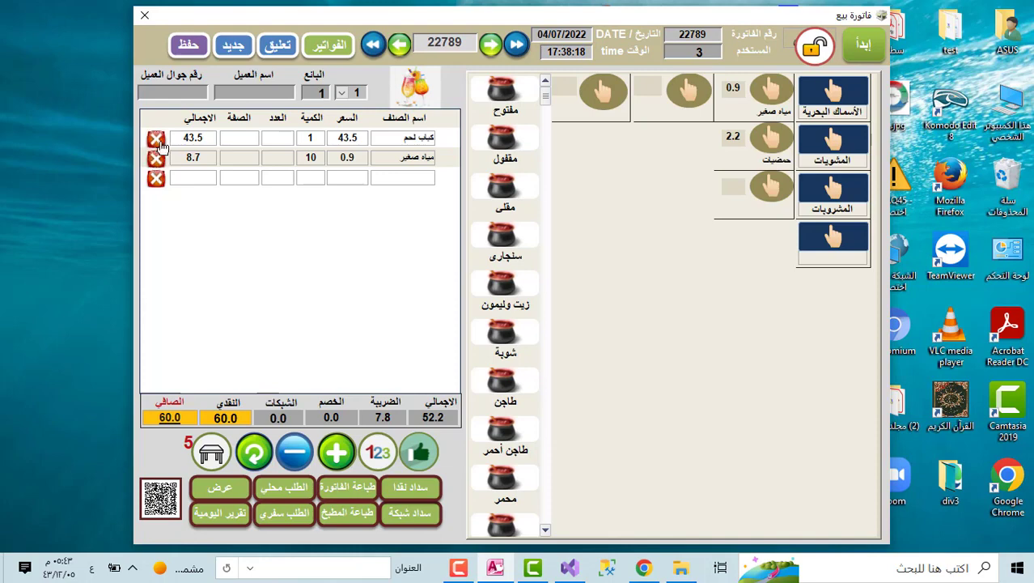
{"action": "left_click", "coordinate": [775, 139]}
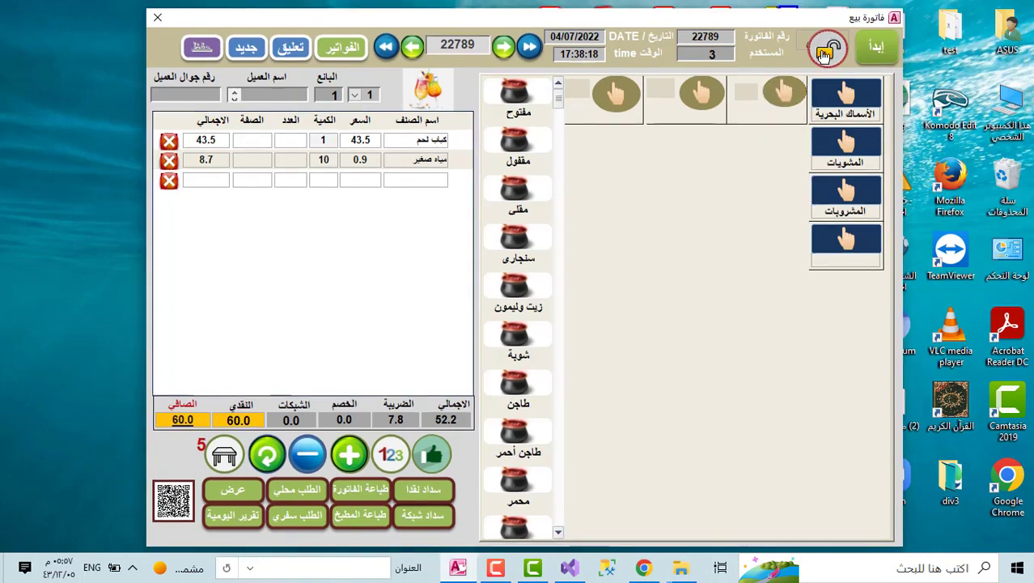
- Unlock the saved invoice for editing by entering the unlock password
{"action": "left_click", "coordinate": [824, 53]}
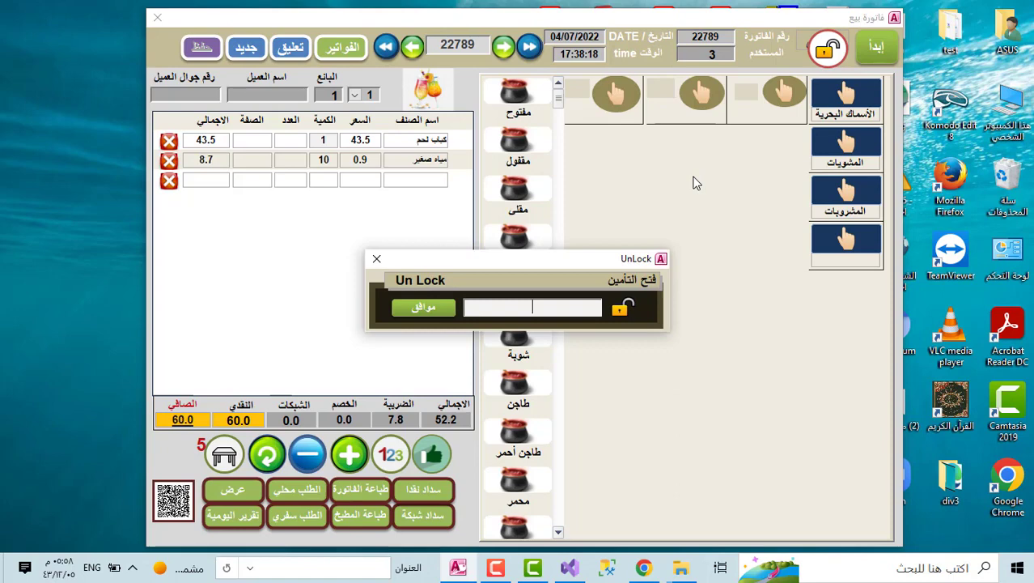
{"action": "type", "text": "******"}
{"action": "key", "text": "Return"}
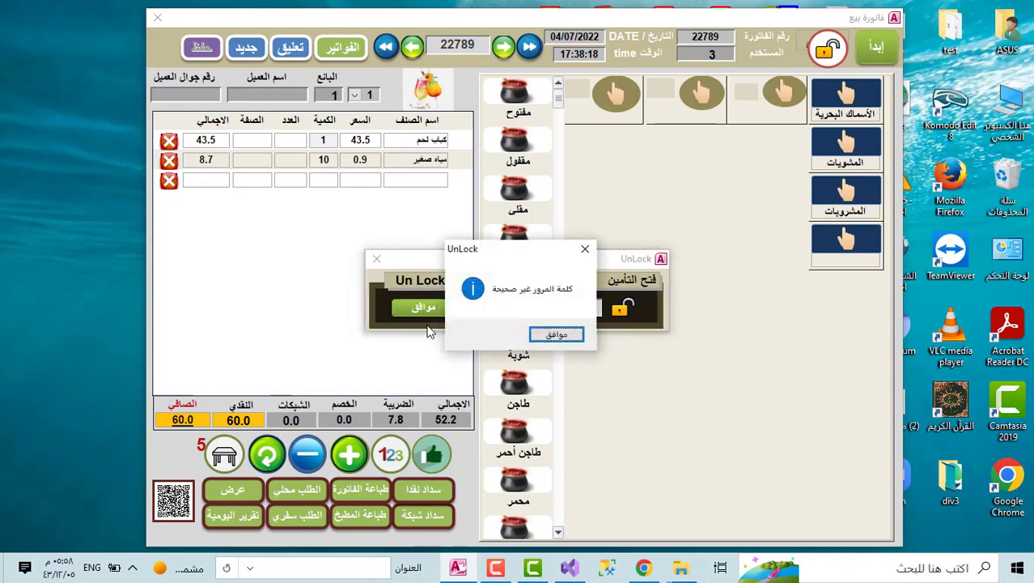
{"action": "left_click", "coordinate": [557, 335]}
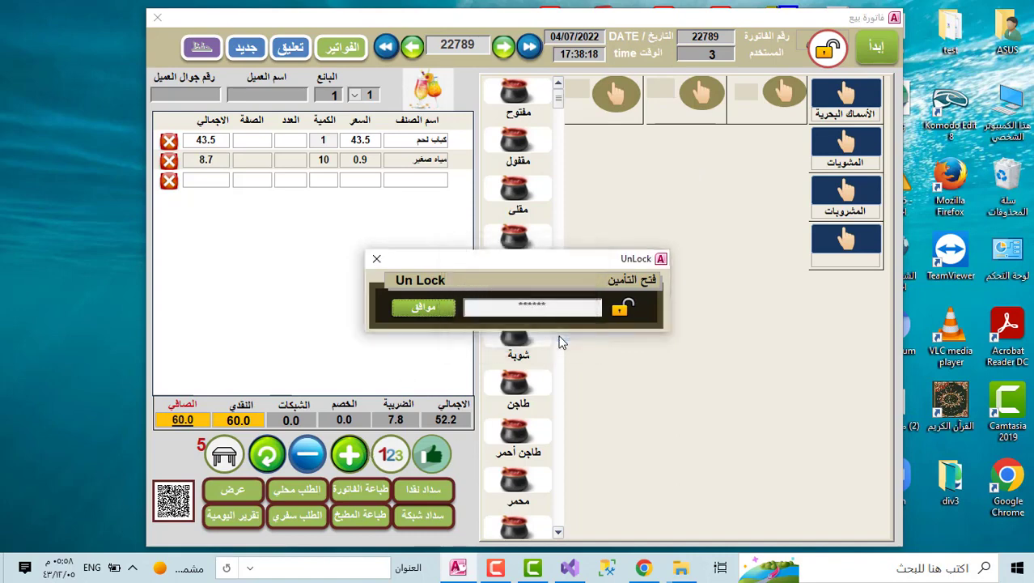
{"action": "double_click", "coordinate": [547, 306]}
{"action": "type", "text": "****"}
{"action": "left_click", "coordinate": [444, 316]}
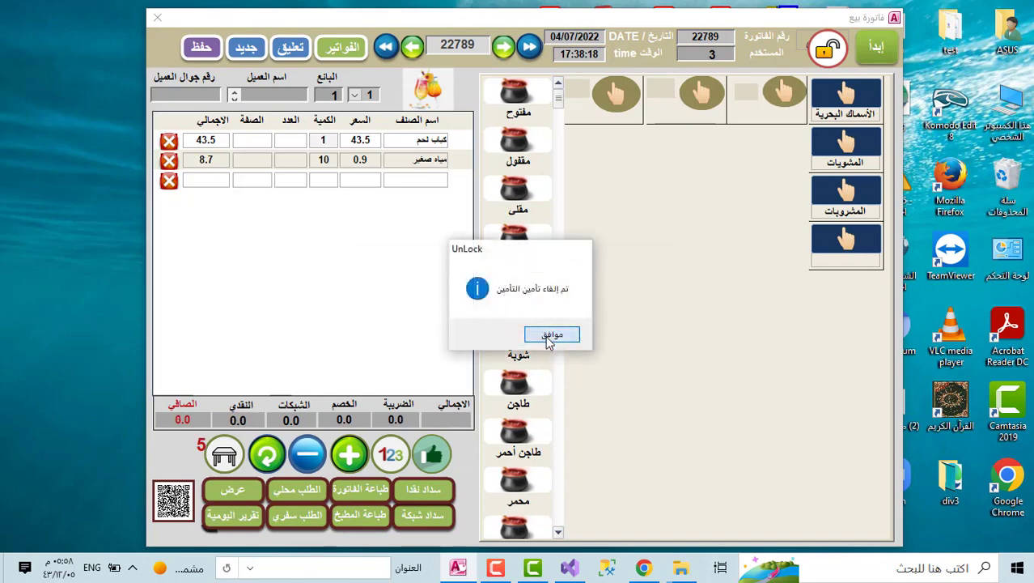
{"action": "left_click", "coordinate": [549, 336]}
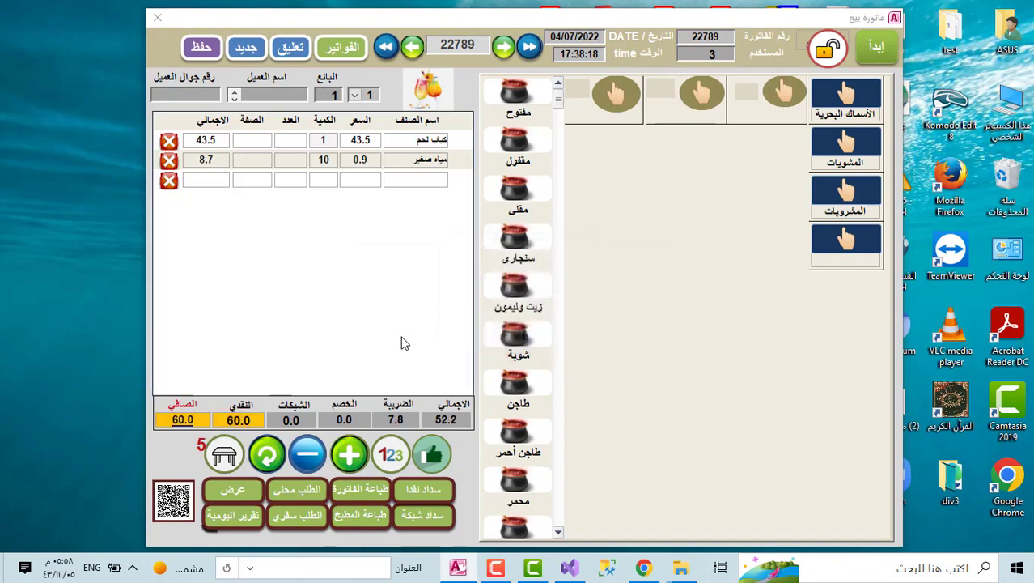
- Replace the مياه صغير line with سمك الهامور from الأسماك البحرية, with weight 1.2 and 9 pieces
{"action": "left_click", "coordinate": [168, 162]}
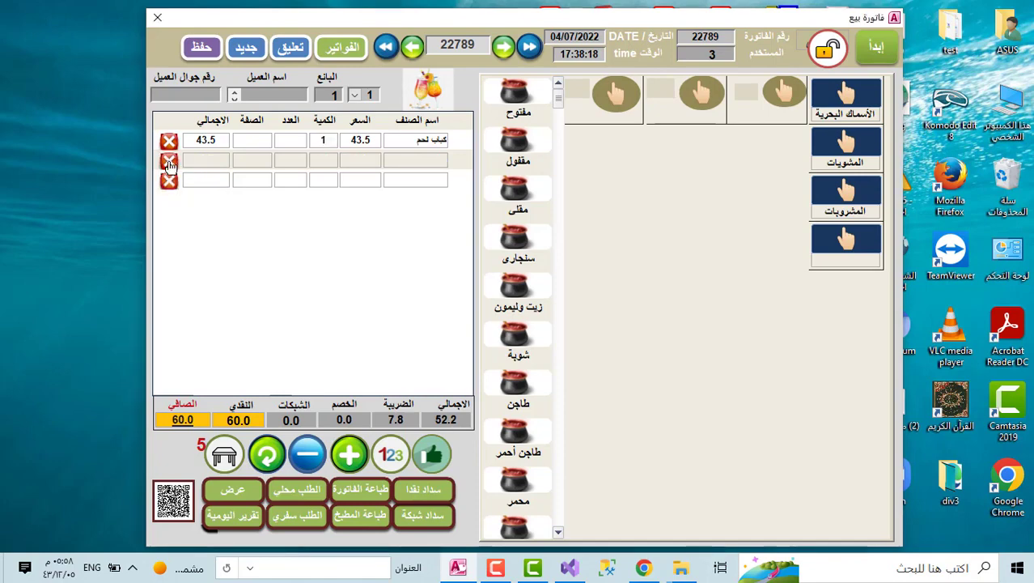
{"action": "left_click", "coordinate": [863, 112]}
{"action": "left_click", "coordinate": [785, 93]}
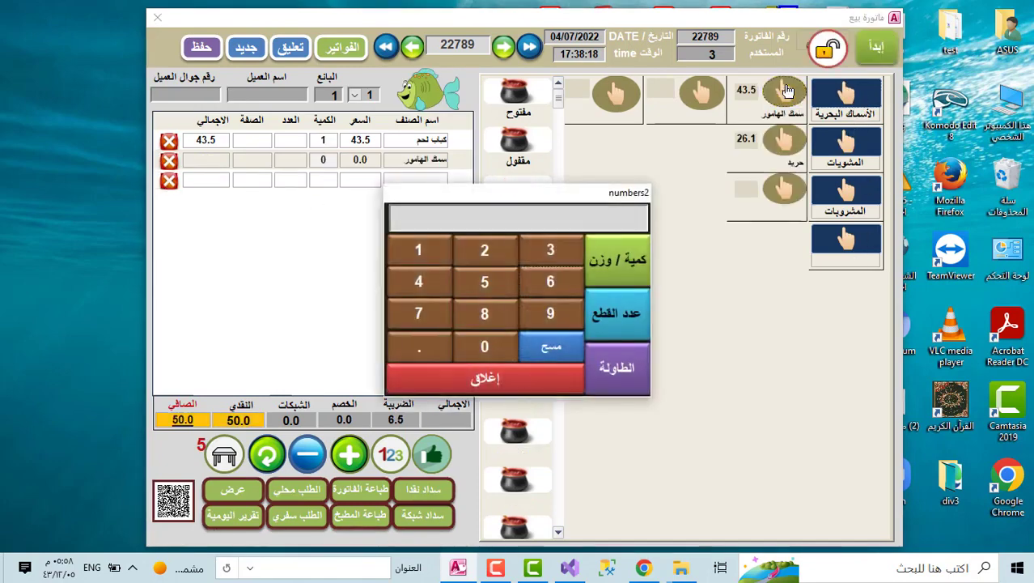
{"action": "left_click", "coordinate": [417, 256]}
{"action": "left_click", "coordinate": [422, 346]}
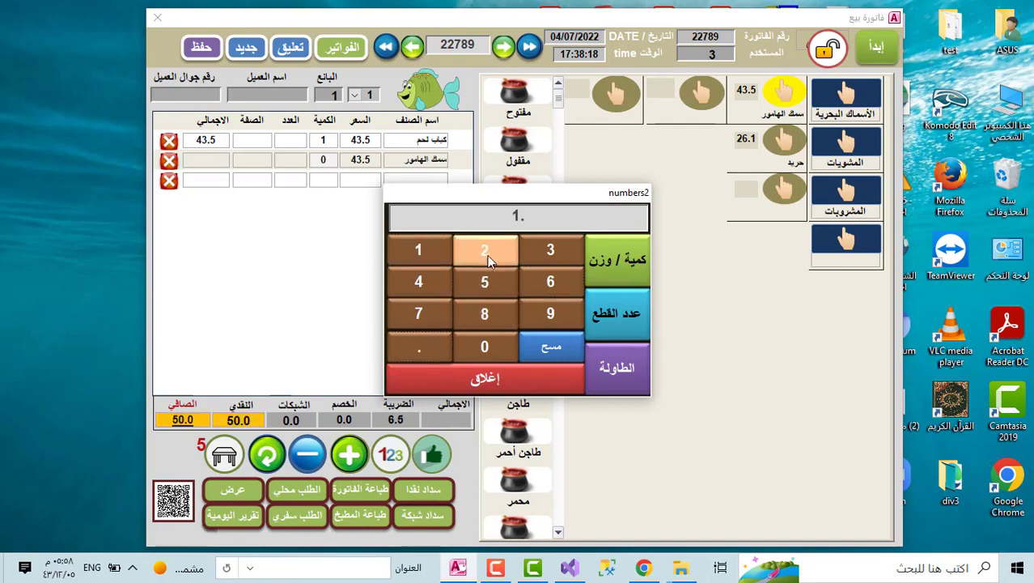
{"action": "left_click", "coordinate": [485, 252]}
{"action": "left_click", "coordinate": [617, 261]}
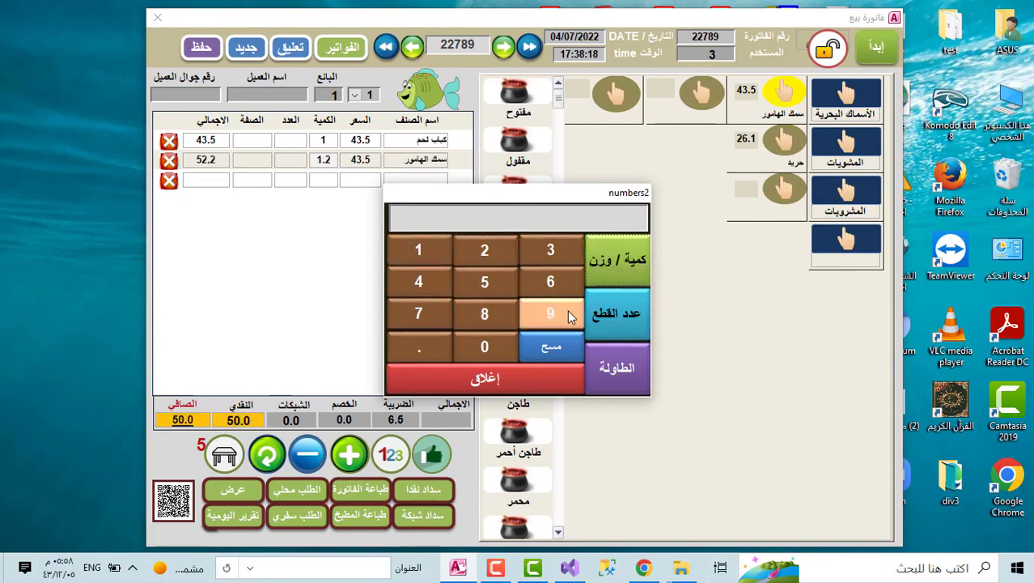
{"action": "left_click", "coordinate": [614, 319]}
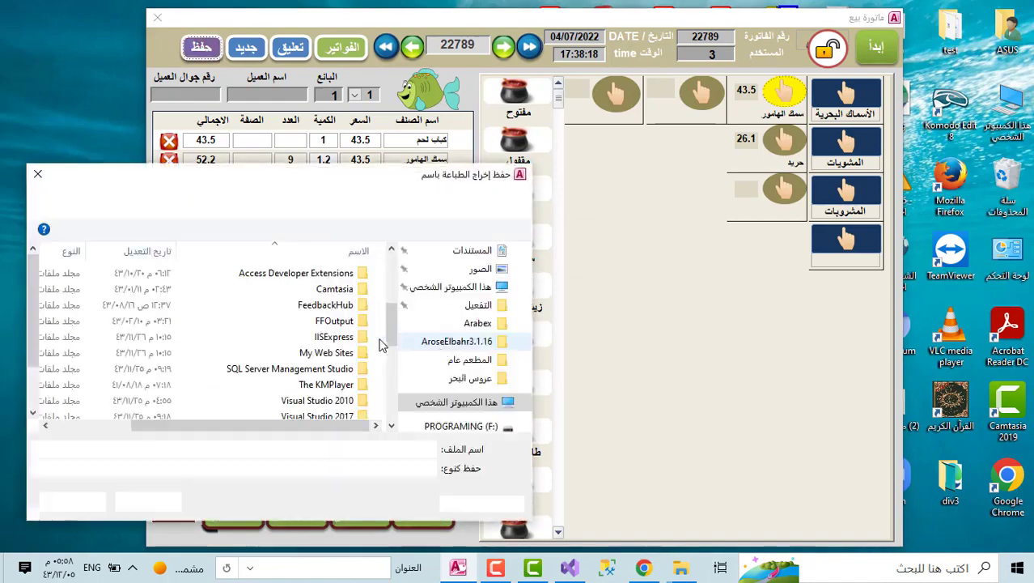
- Save the edited invoice, cancel its PDF print output and end the run-time error
{"action": "left_click", "coordinate": [38, 174]}
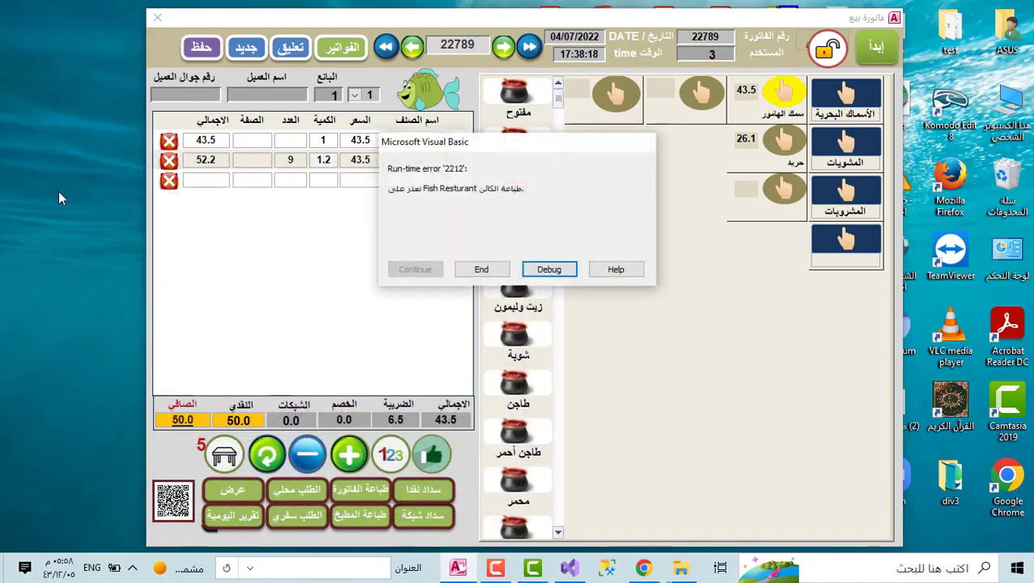
{"action": "left_click", "coordinate": [482, 269]}
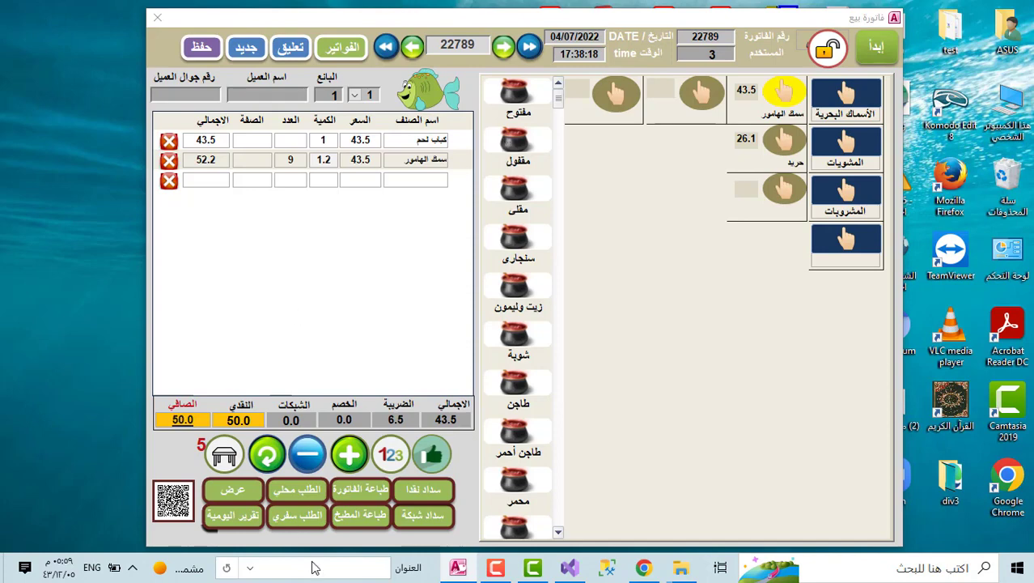
{"action": "left_click", "coordinate": [496, 567]}
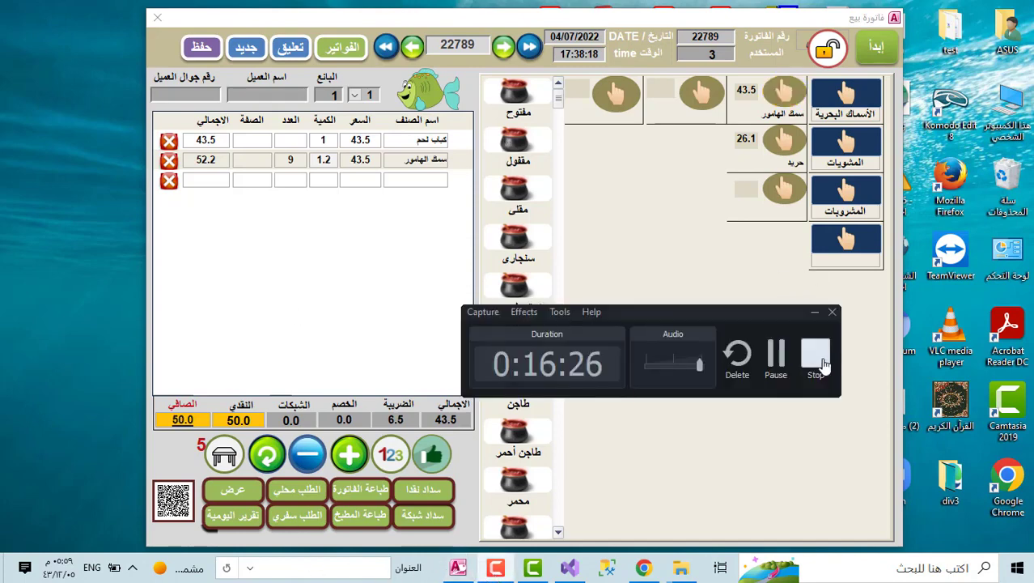